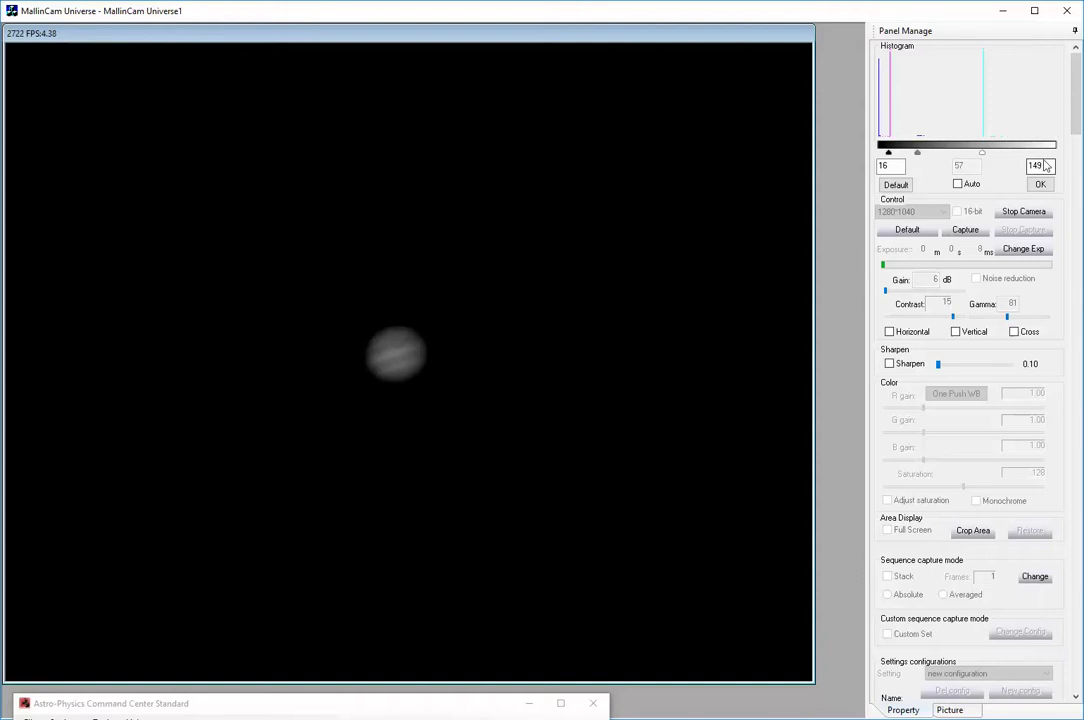
Set the camera exposure to 9 ms.
left_click_drag(1076, 92, 1077, 177)
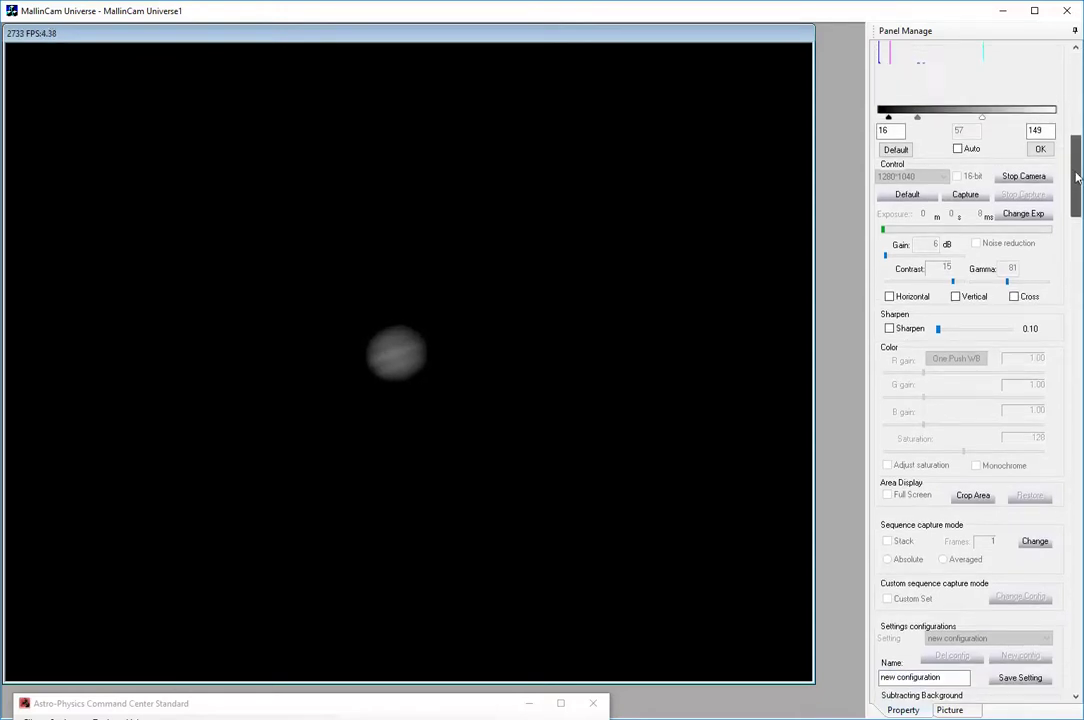
scroll(1077, 177, "up", 1)
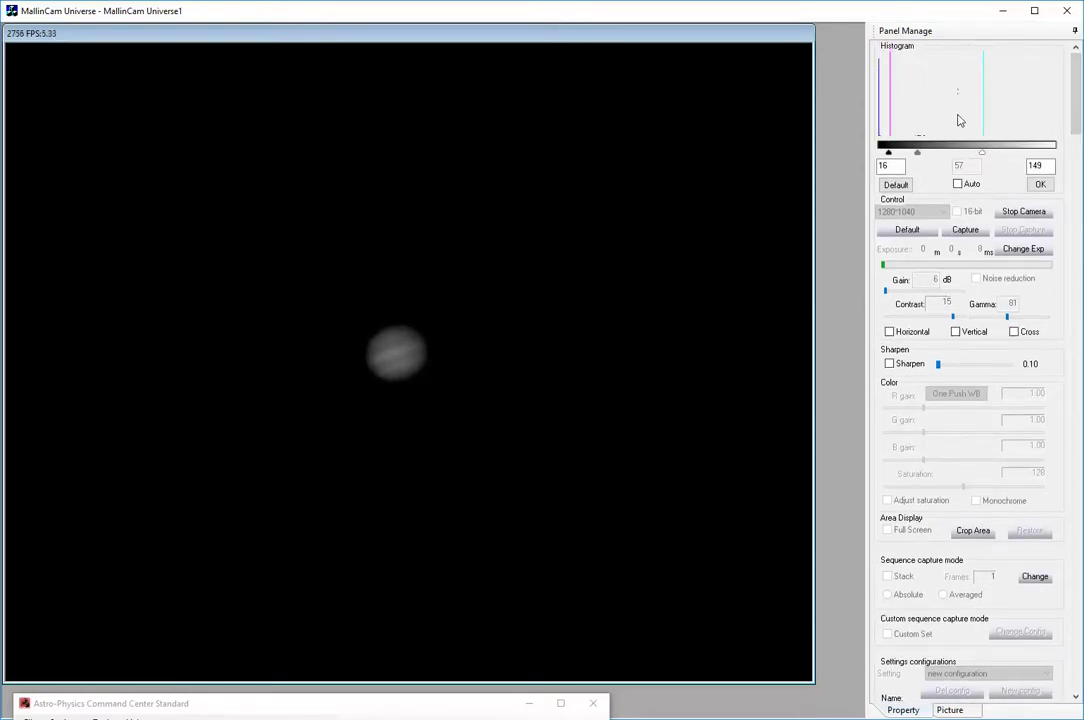
left_click(1011, 252)
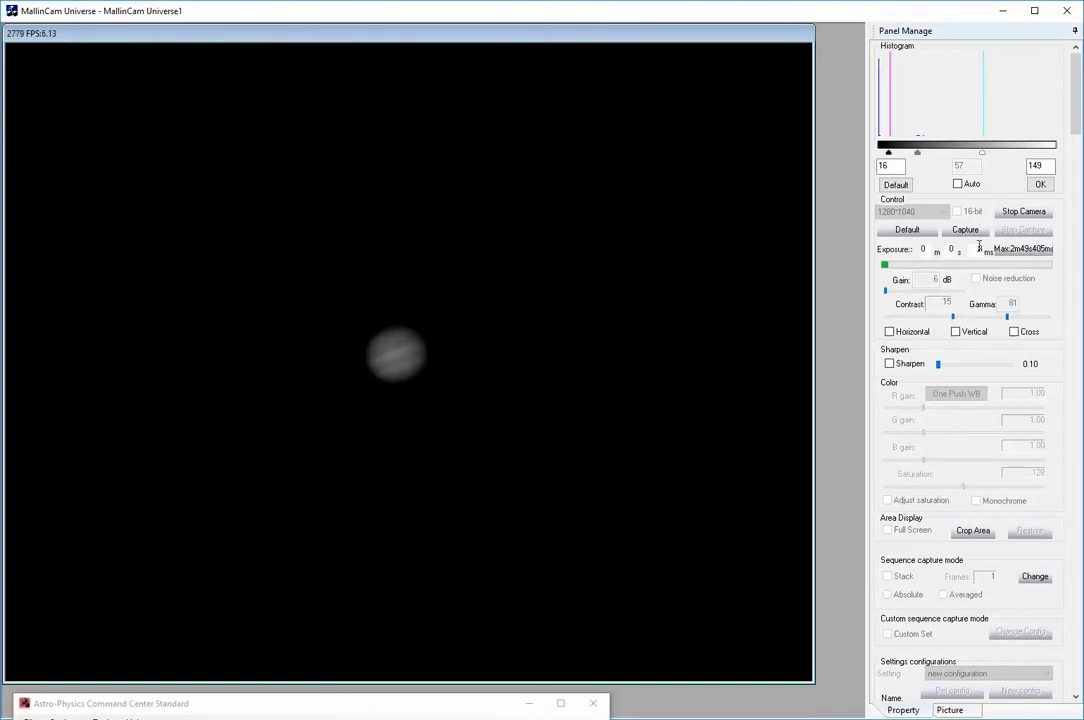
double_click(981, 250)
type("9")
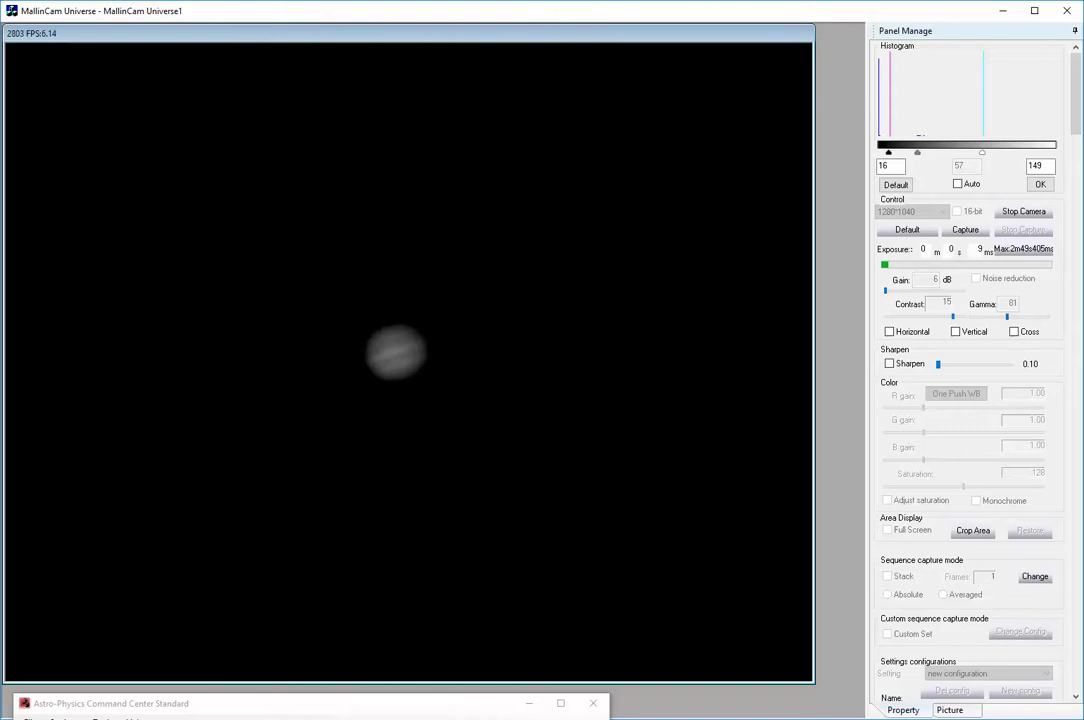
left_click(1006, 250)
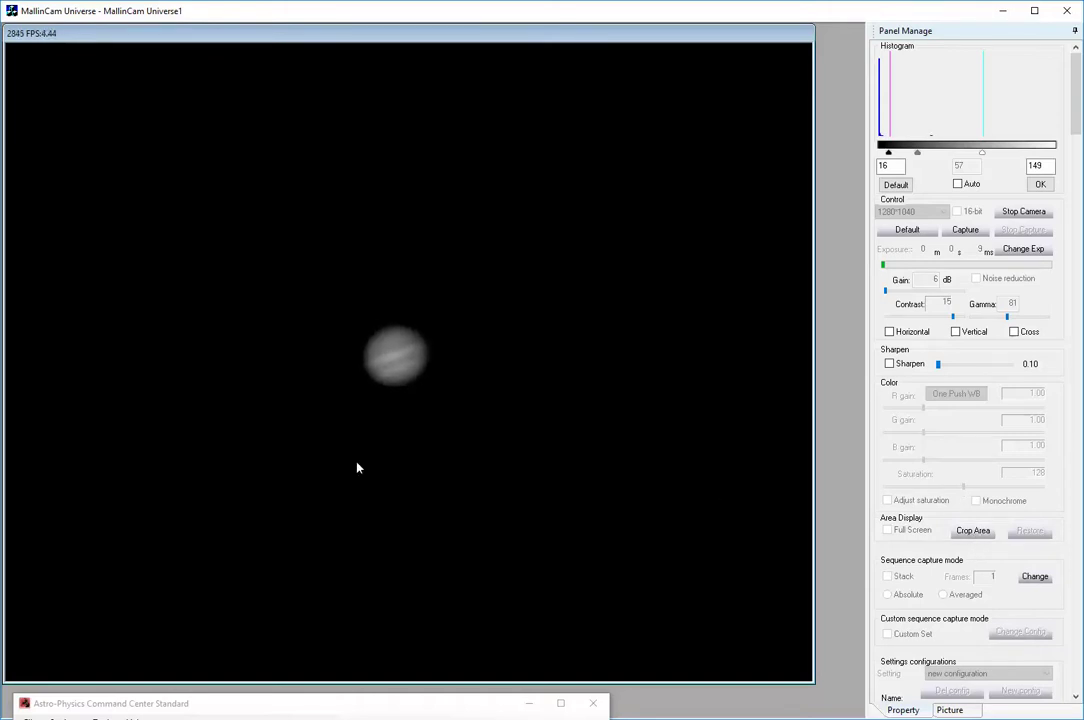
Crop the live view to a small area around the planet with full-screen display enabled, and restore the uncropped frame.
left_click_drag(265, 271, 520, 457)
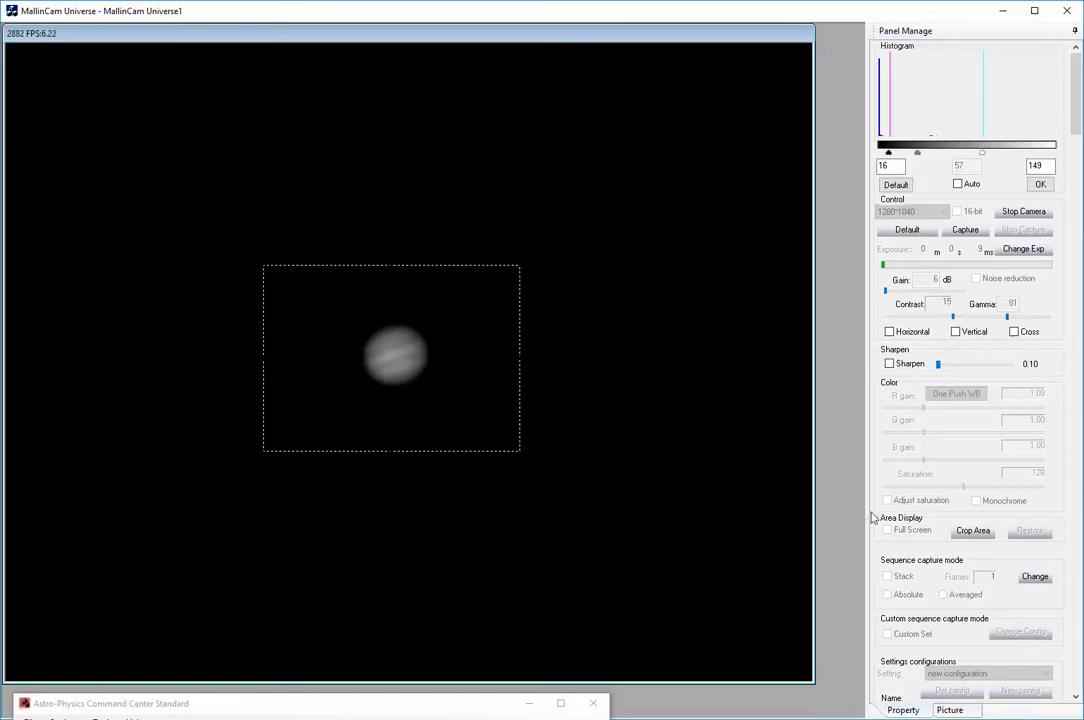
left_click(980, 531)
left_click(886, 530)
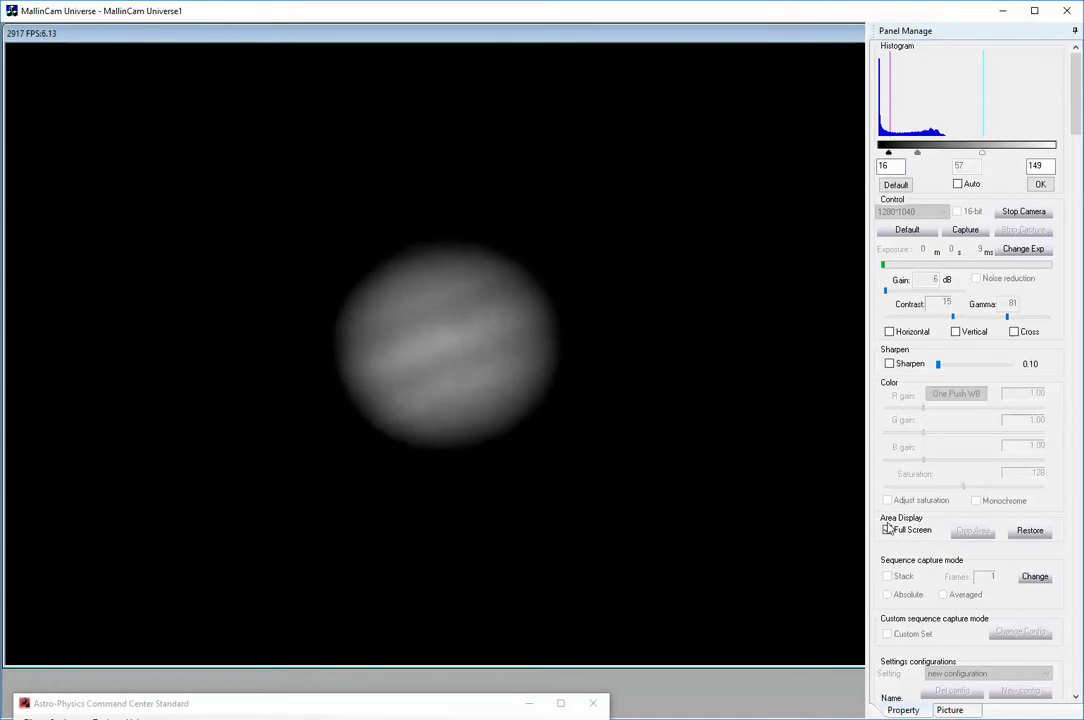
left_click(1024, 533)
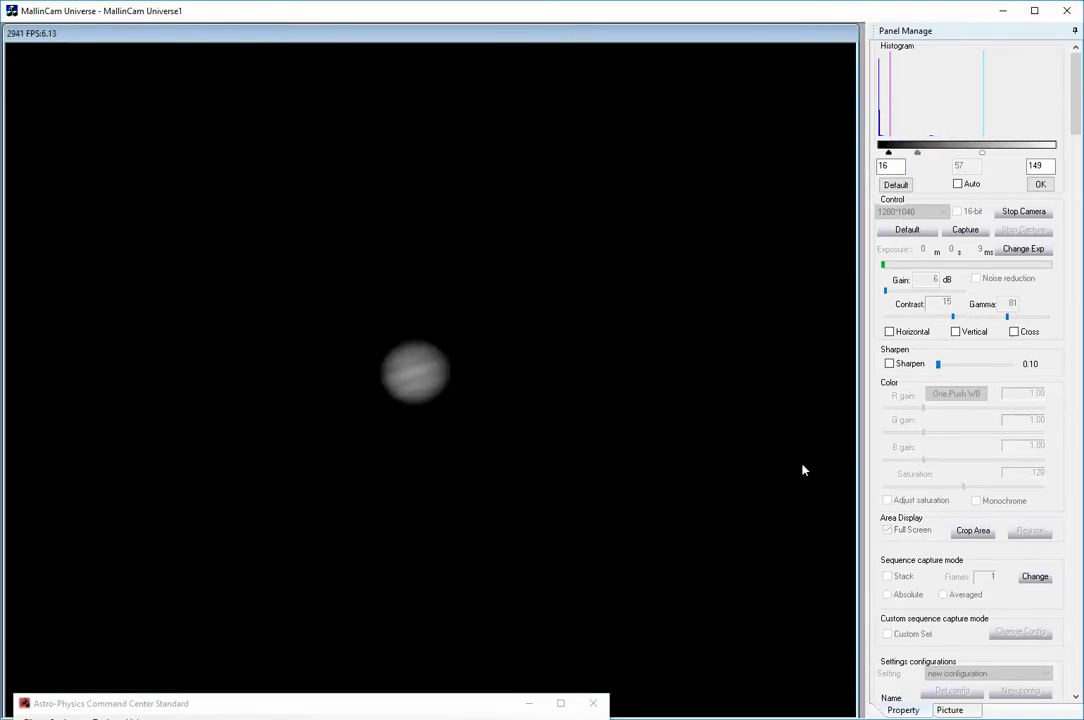
Enable sharpening for the live image and set its strength to 0.20.
left_click(889, 365)
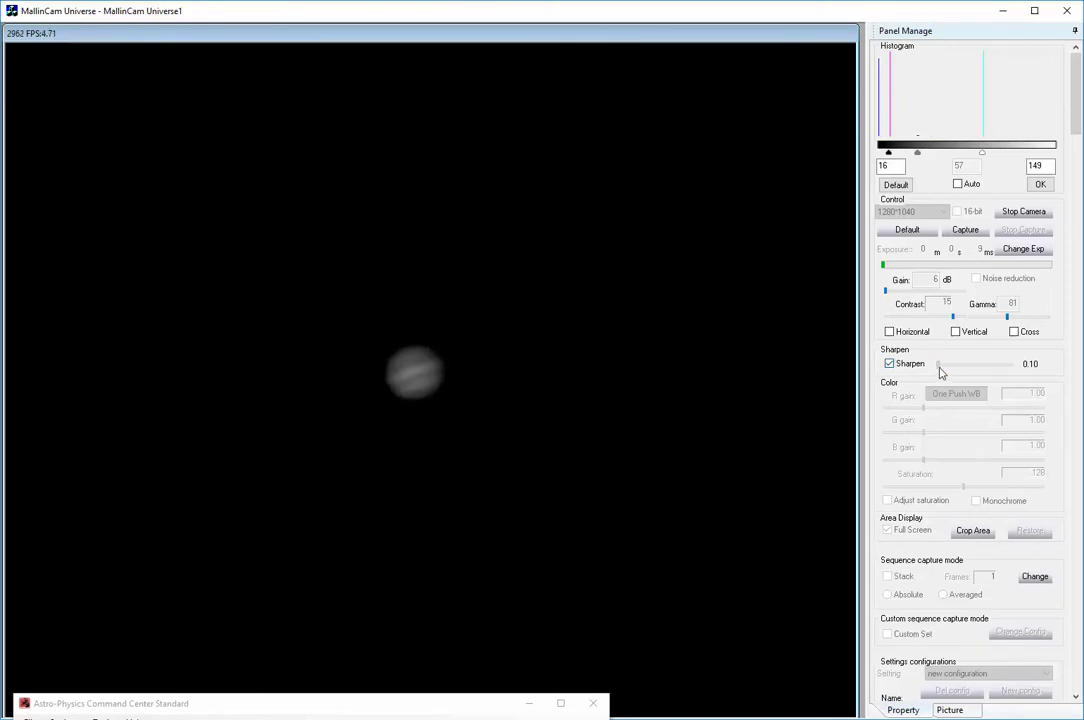
left_click_drag(940, 372, 941, 372)
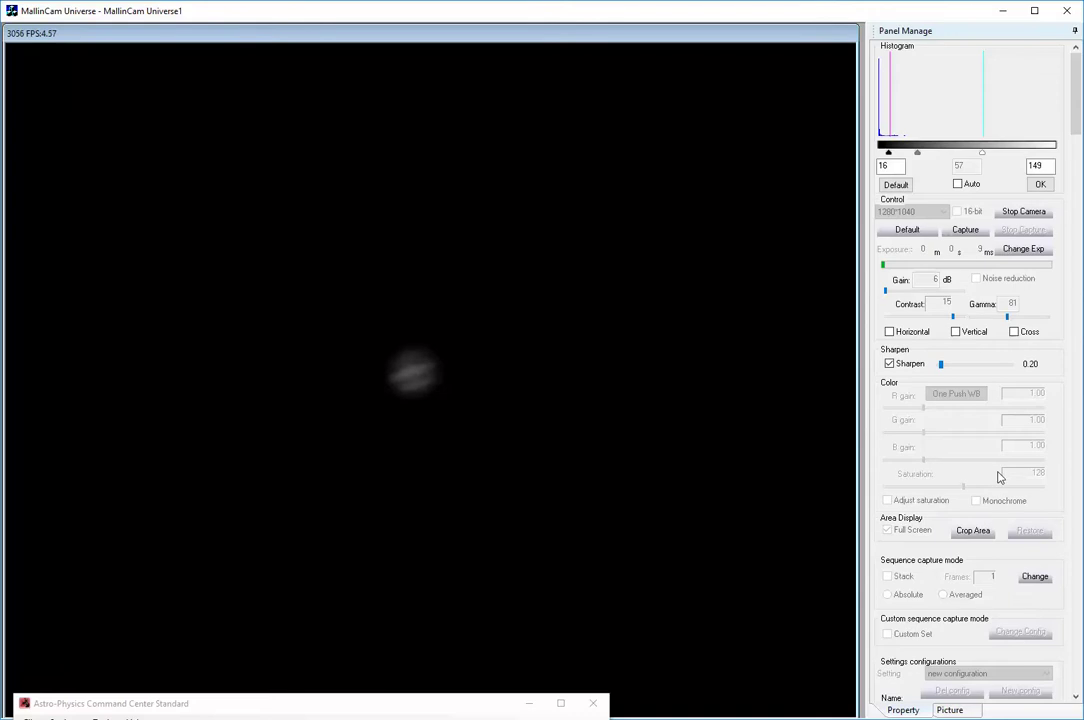
Lower the camera gamma to 55 and the contrast to 8.
left_click(1013, 332)
left_click(1013, 332)
scroll(1007, 323, "up", 5)
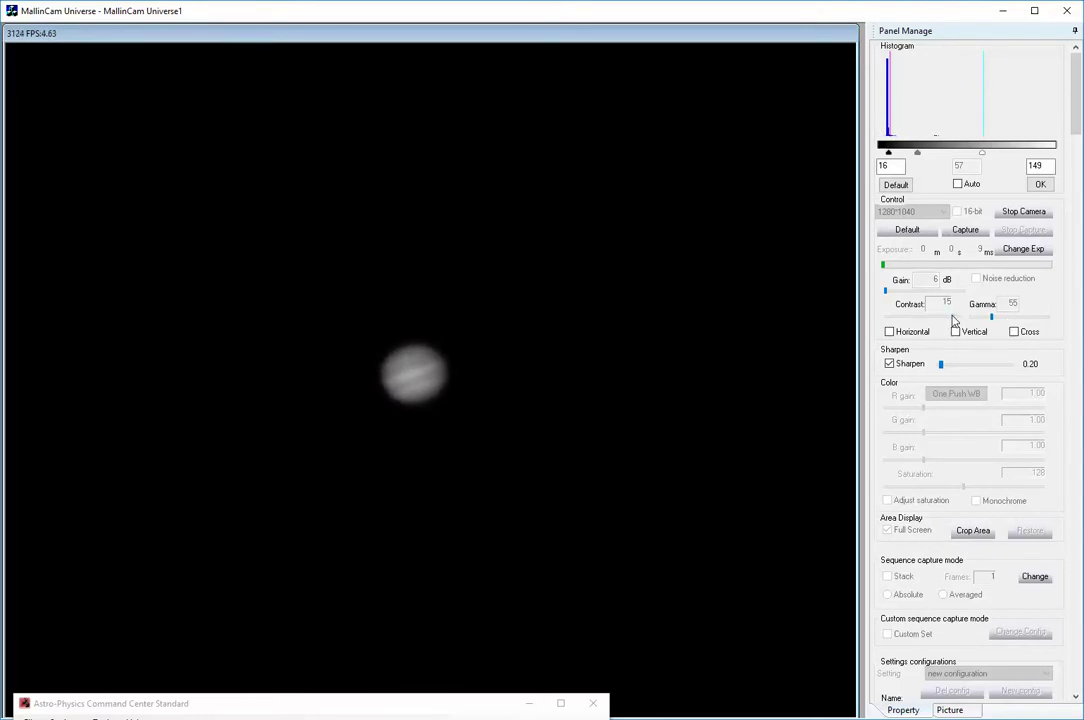
scroll(953, 320, "up", 7)
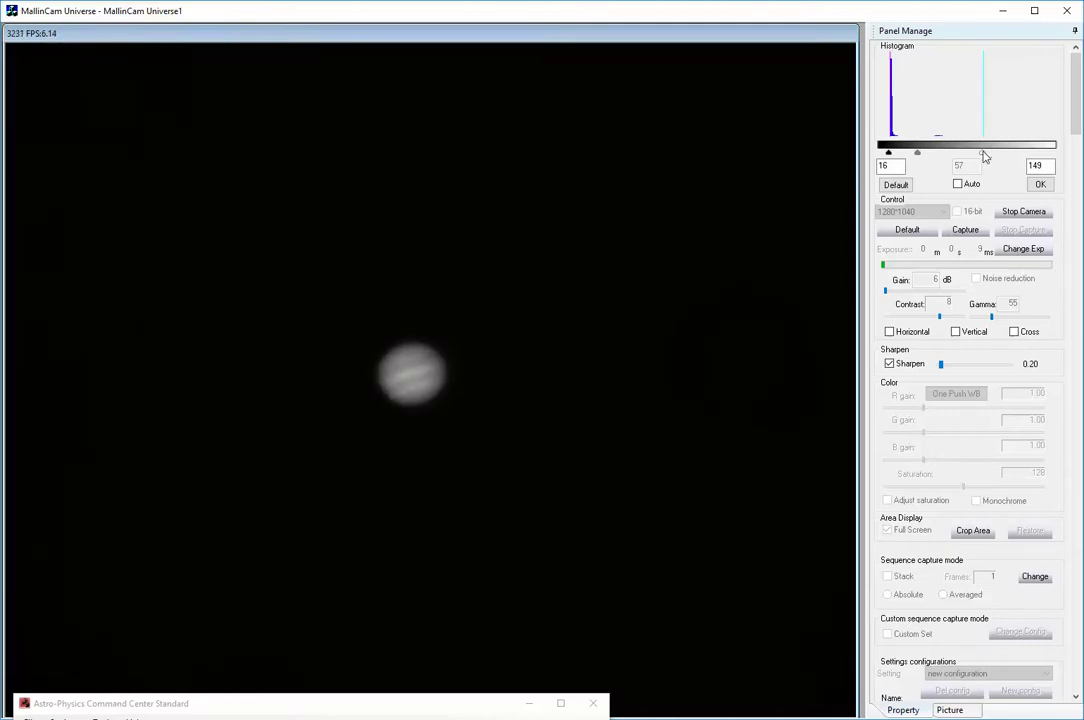
Adjust the histogram levels, setting the white point to 126 and the midtone to 41.
left_click_drag(983, 158, 968, 155)
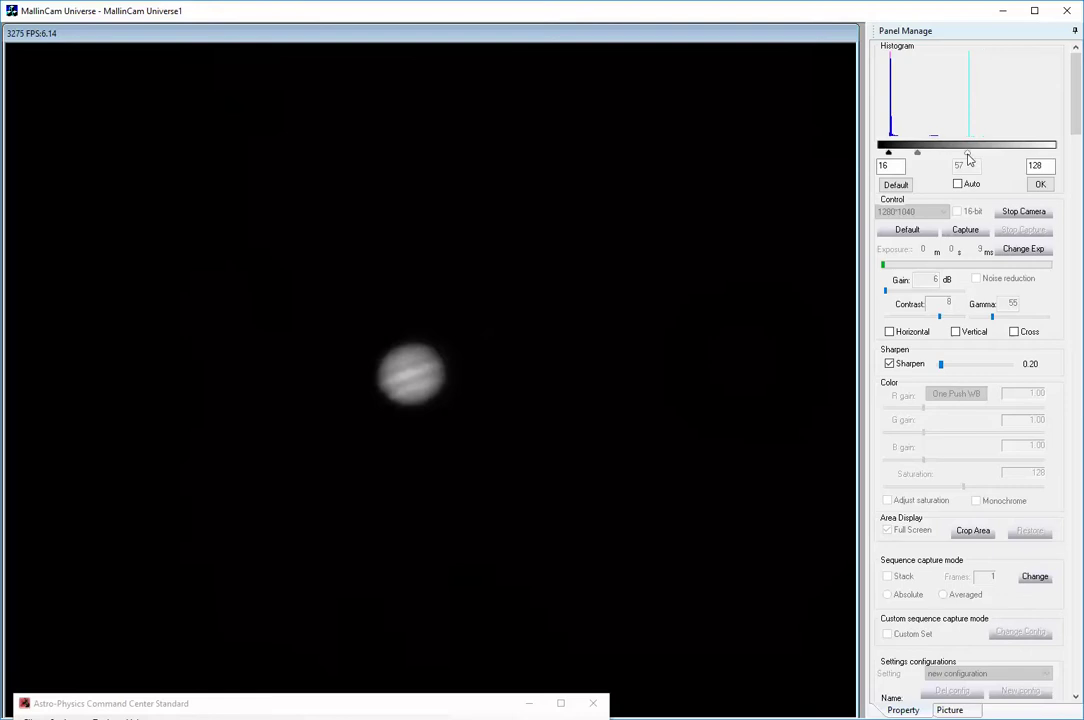
left_click_drag(968, 155, 966, 155)
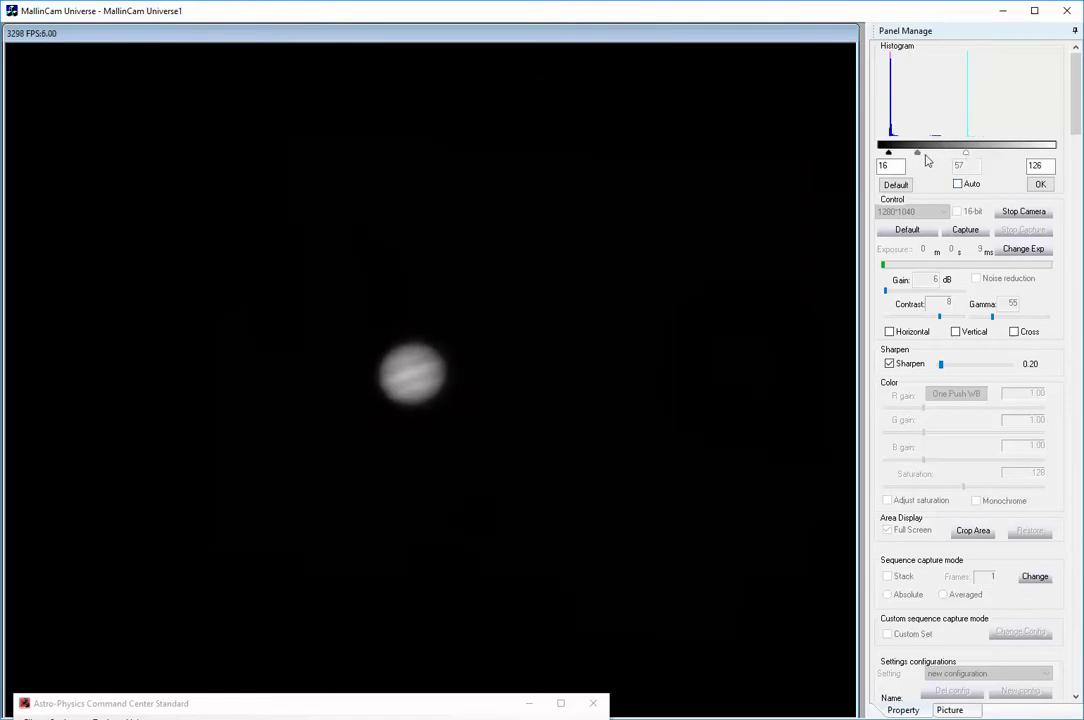
left_click_drag(916, 158, 907, 158)
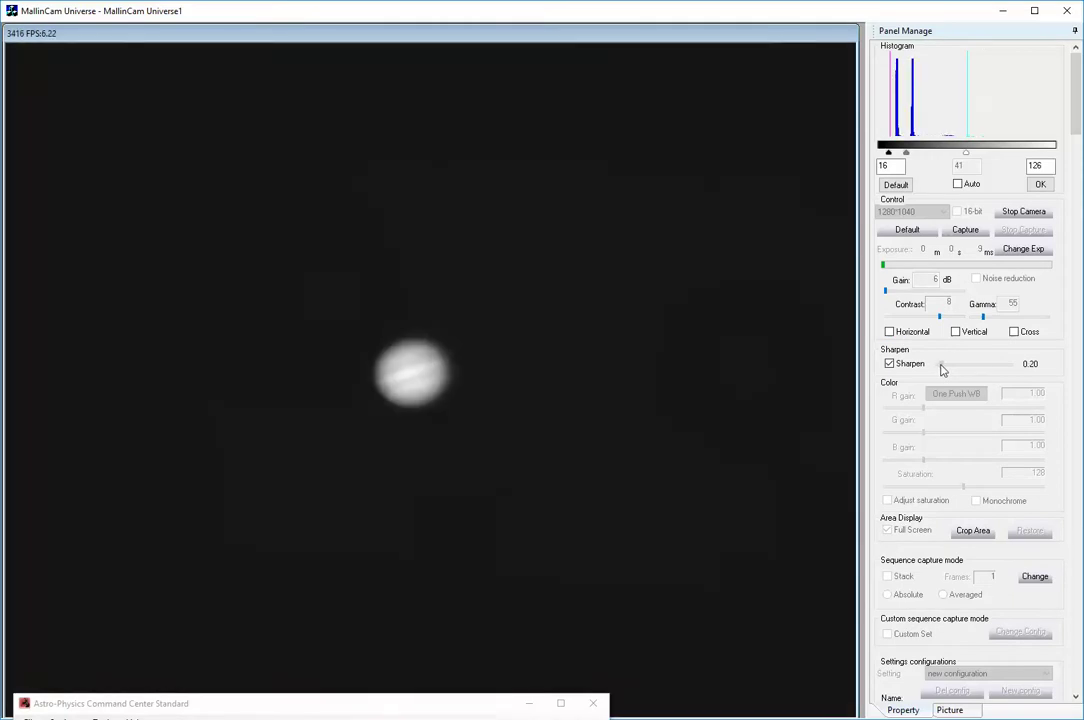
Try a sharpening strength of 0.50, reduce it to 0.10, and set the gamma to 60.
left_click_drag(941, 370, 948, 369)
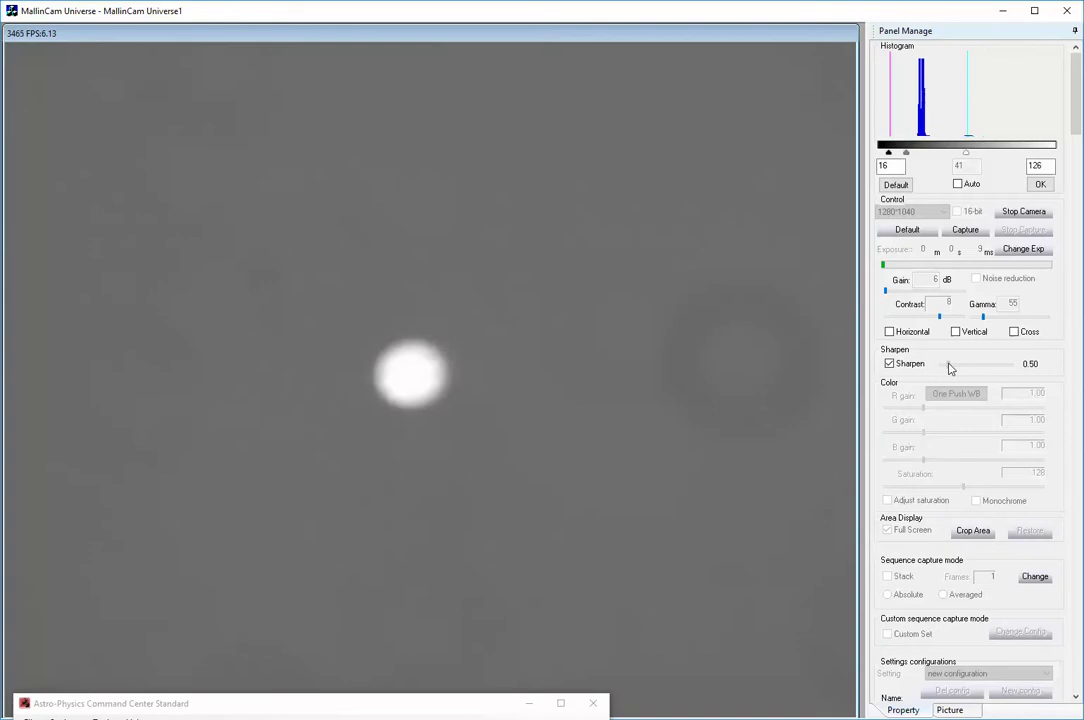
left_click_drag(948, 369, 924, 368)
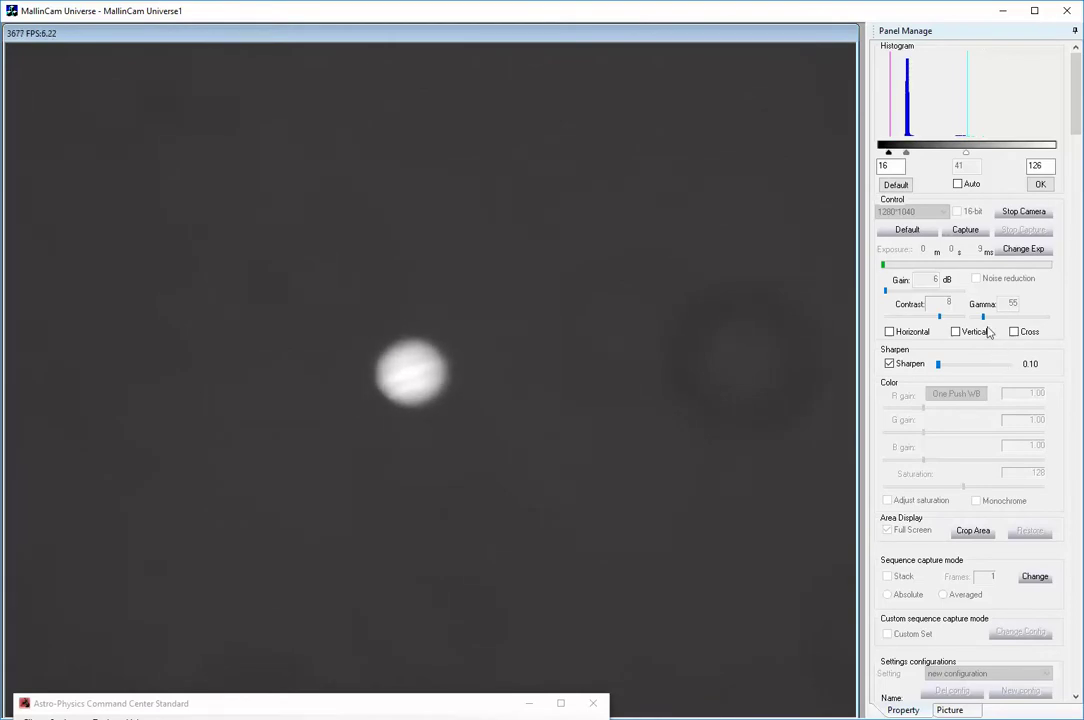
left_click_drag(983, 316, 995, 321)
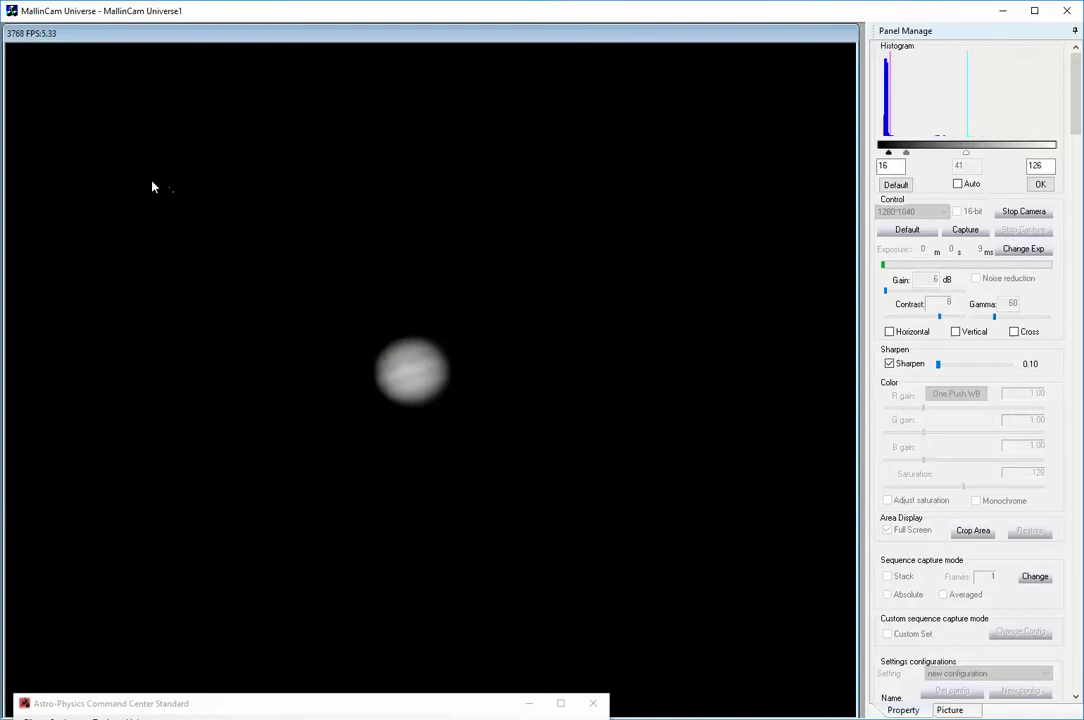
Crop the live view to a wider rectangular area around the planet.
left_click_drag(152, 182, 698, 604)
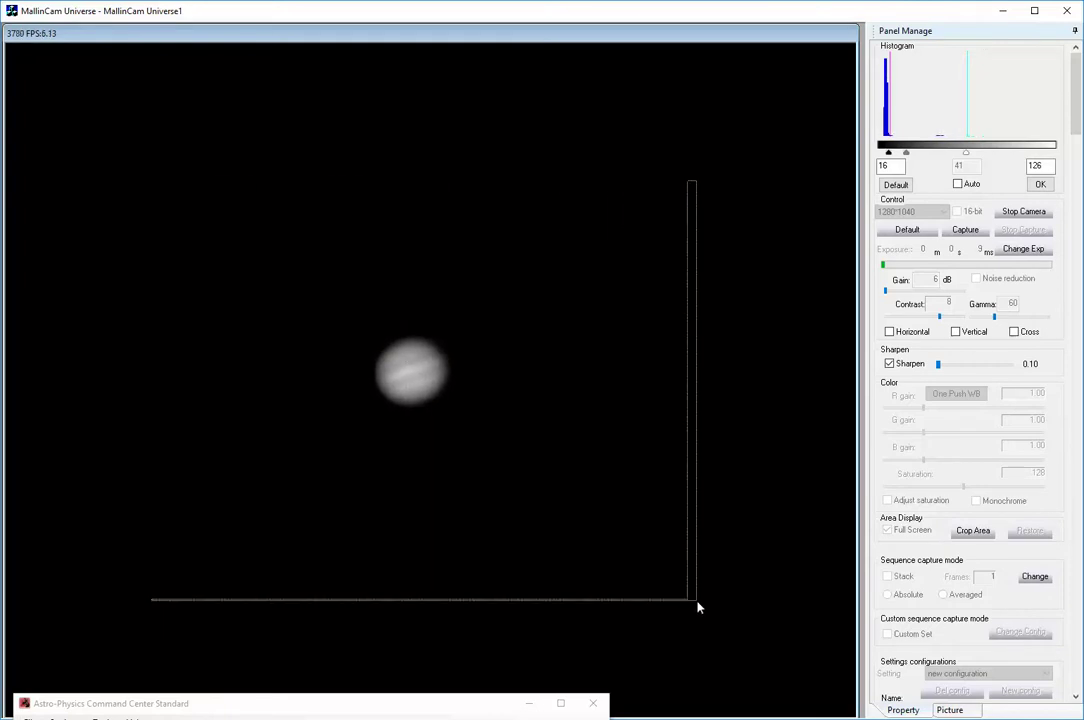
left_click(973, 532)
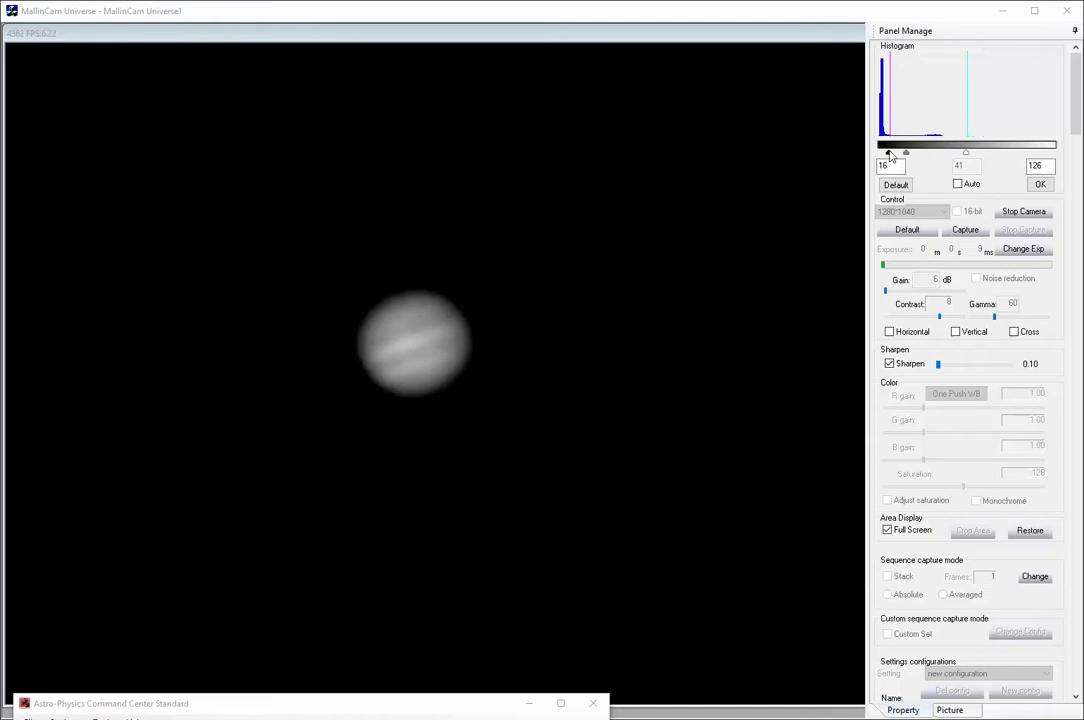
Raise the histogram black point to 27 and set the gamma to 64.
left_click_drag(889, 155, 899, 157)
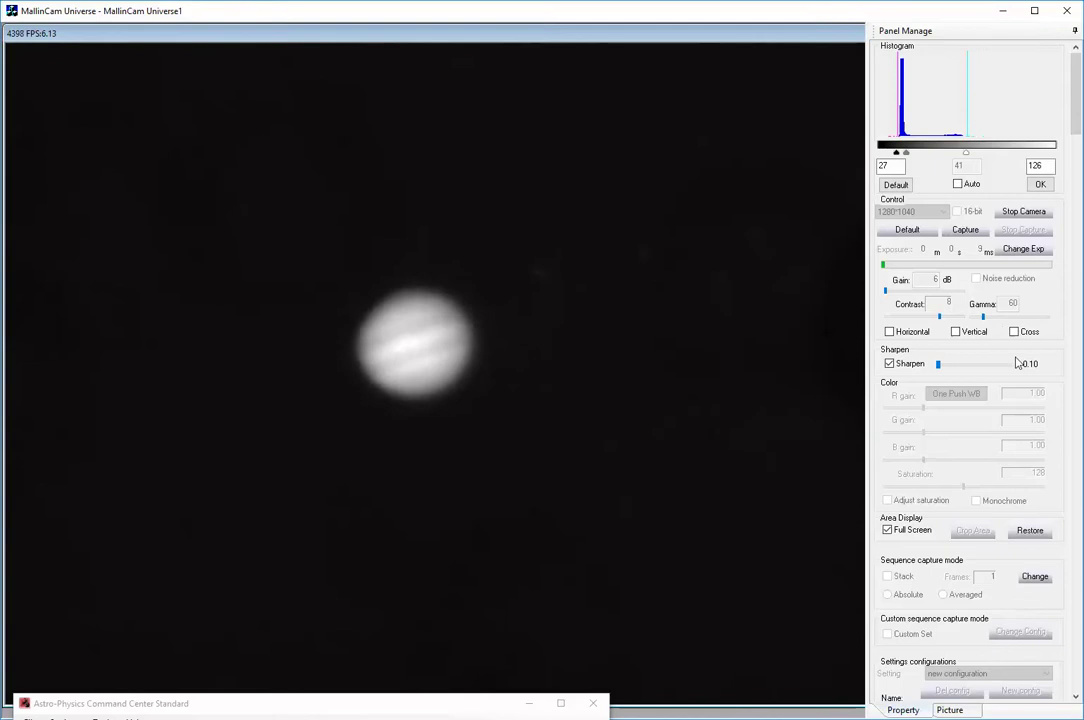
left_click_drag(990, 316, 997, 321)
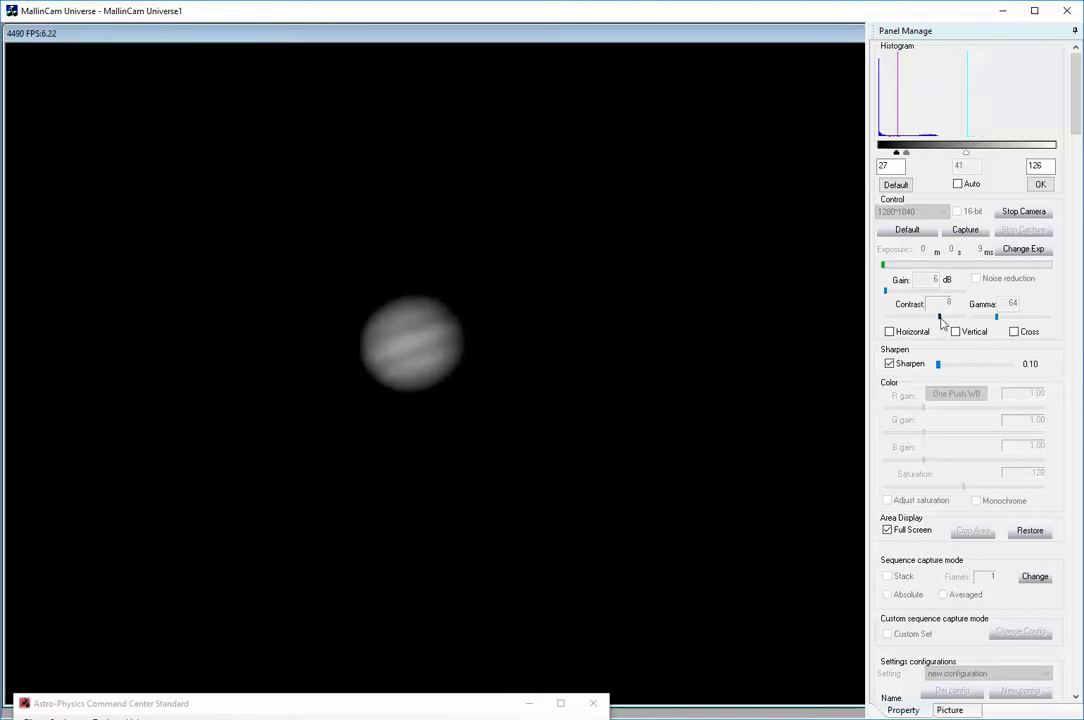
Try contrast values down to 4 on the cropped planet view and set the contrast to 11.
scroll(940, 322, "down", 1)
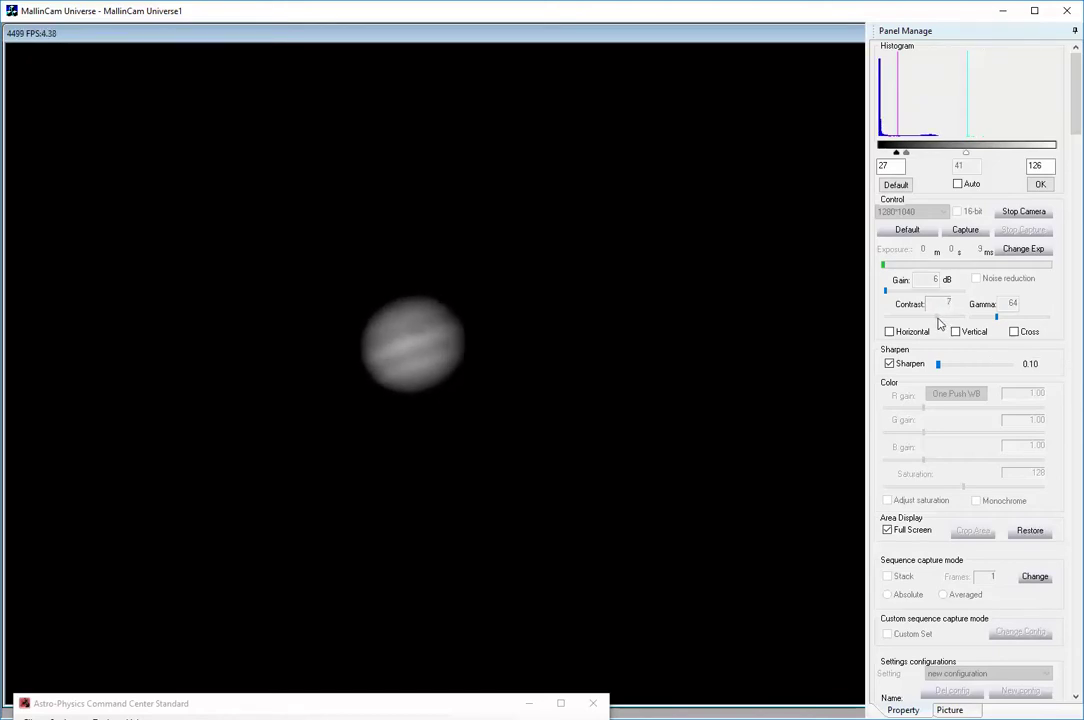
scroll(940, 322, "down", 2)
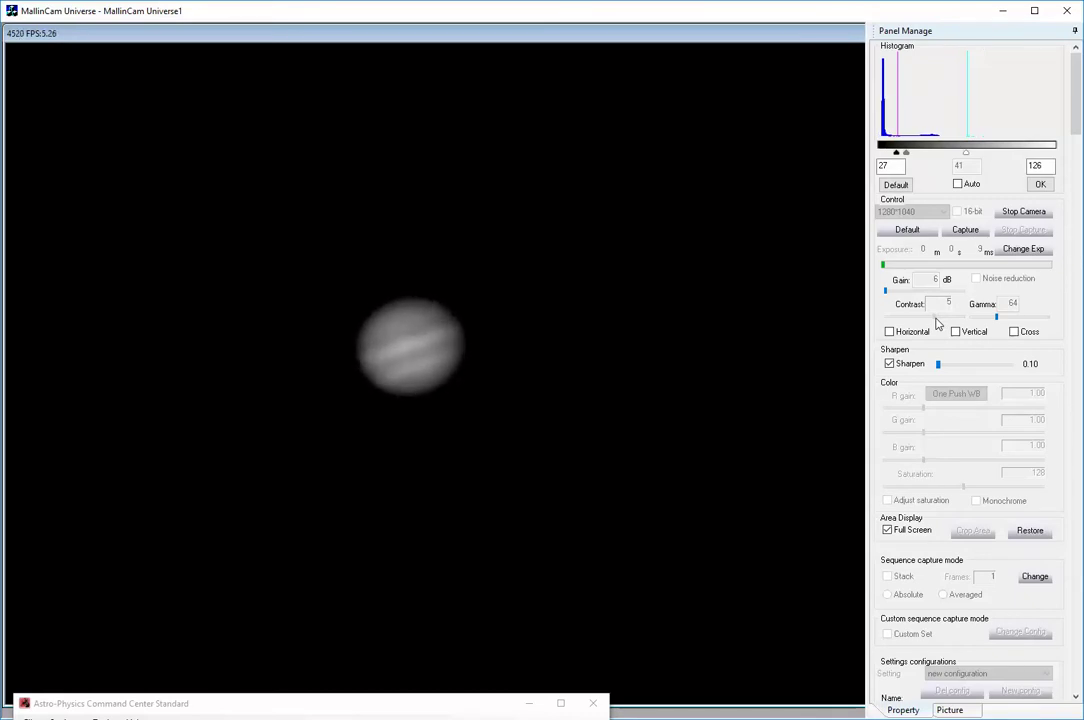
scroll(938, 323, "up", 1)
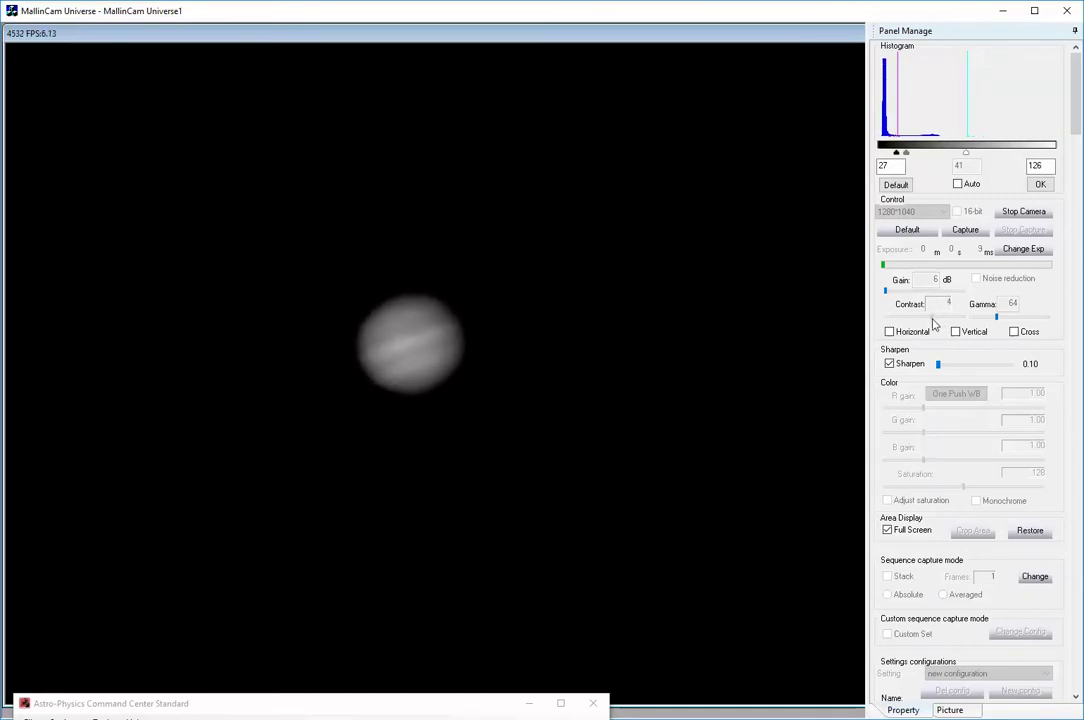
scroll(938, 323, "up", 5)
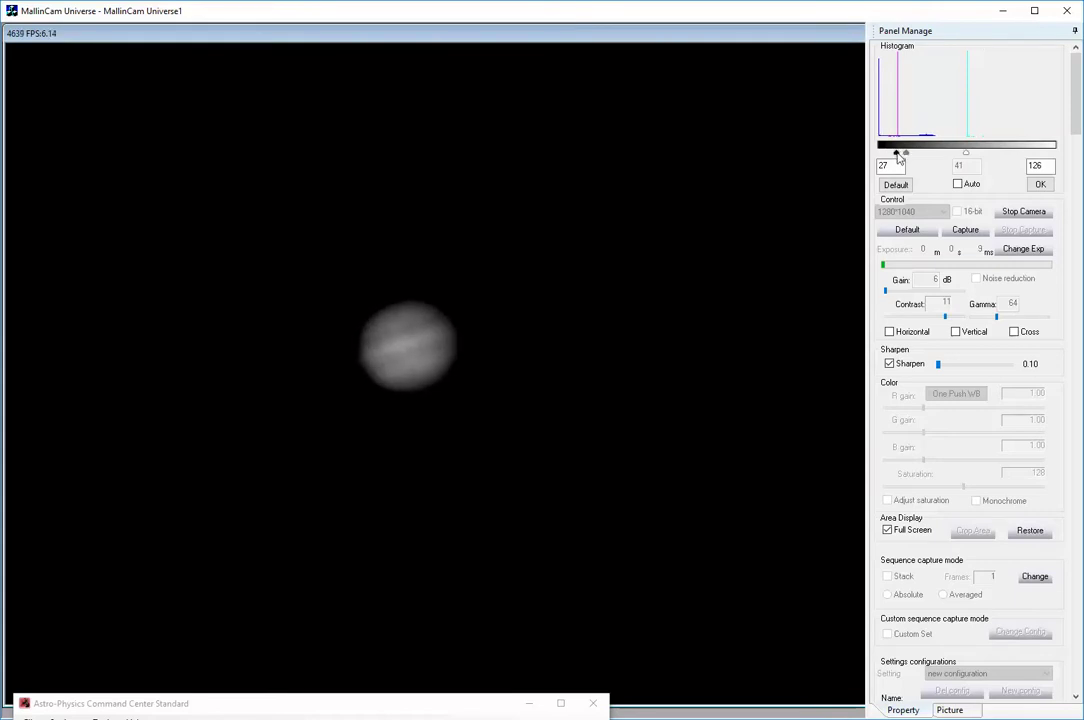
Lower the histogram black point through 18 to 0, and adjust the gamma through 58 to 77.
left_click_drag(898, 157, 889, 157)
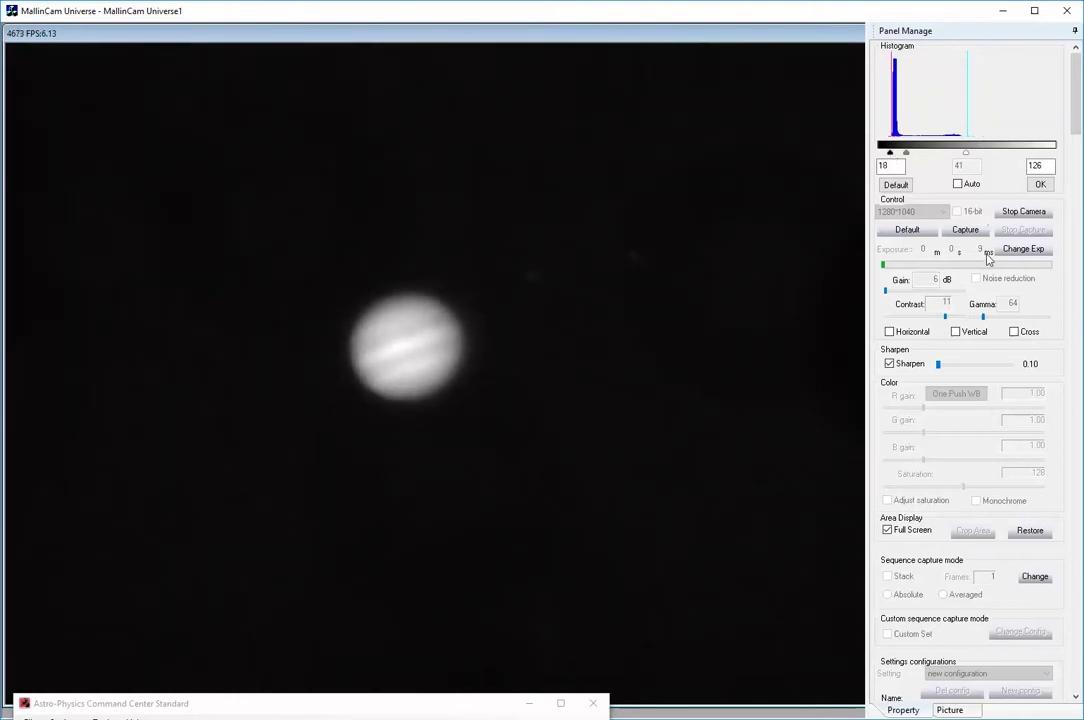
left_click_drag(985, 316, 994, 320)
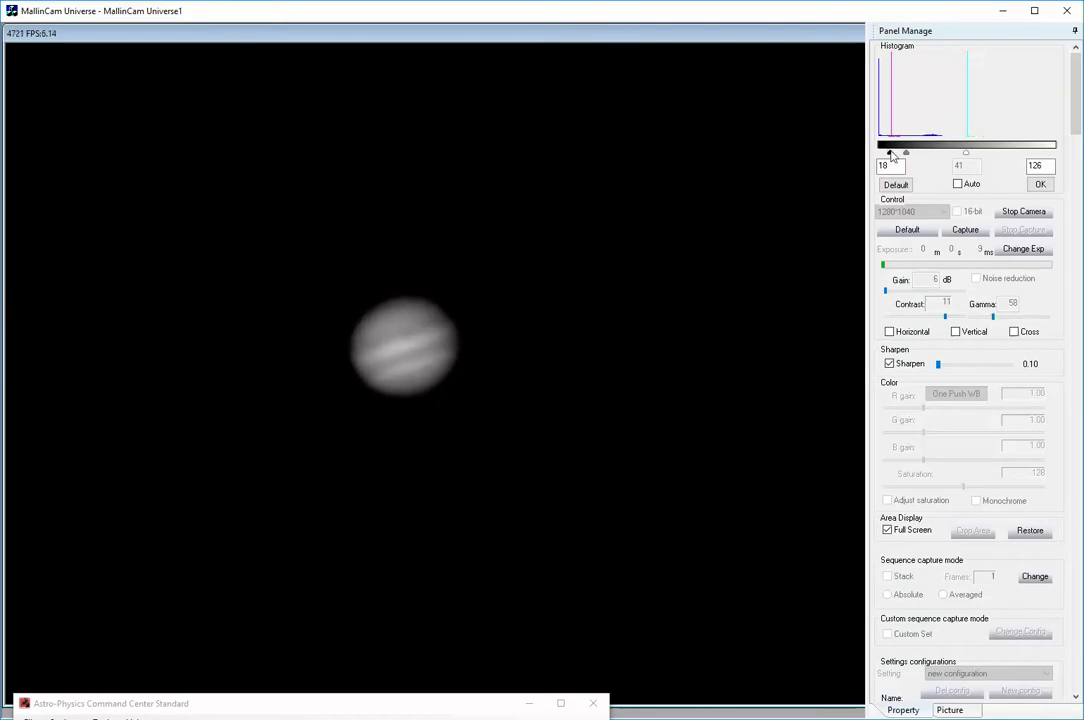
left_click_drag(891, 157, 878, 152)
left_click(896, 184)
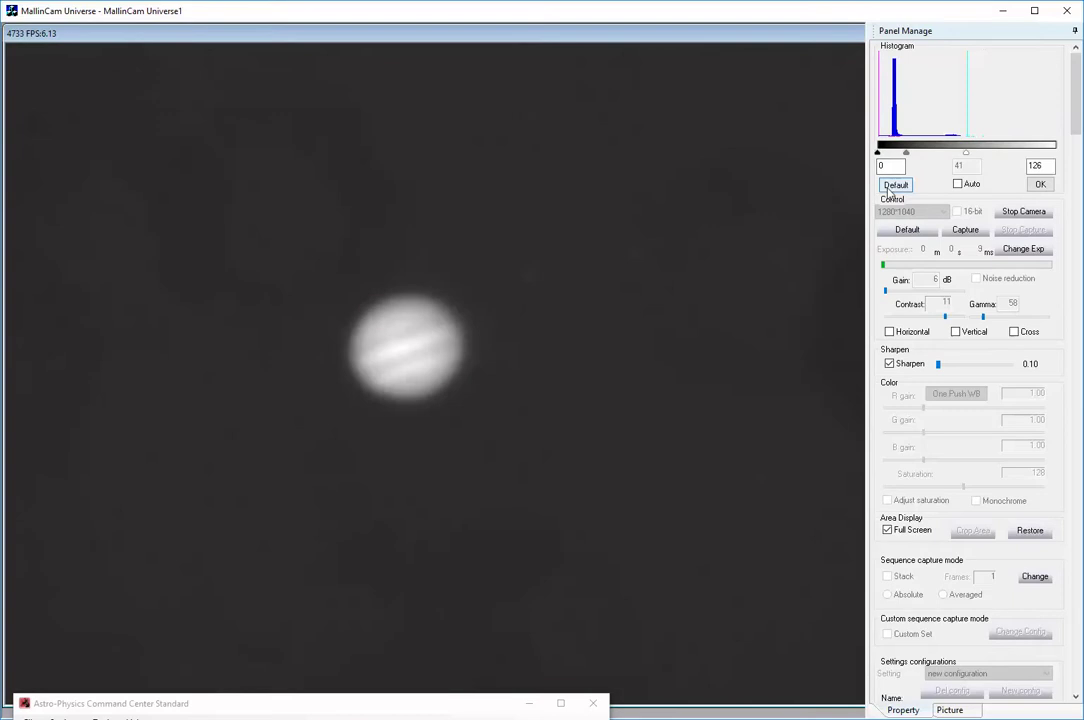
left_click_drag(970, 316, 1004, 314)
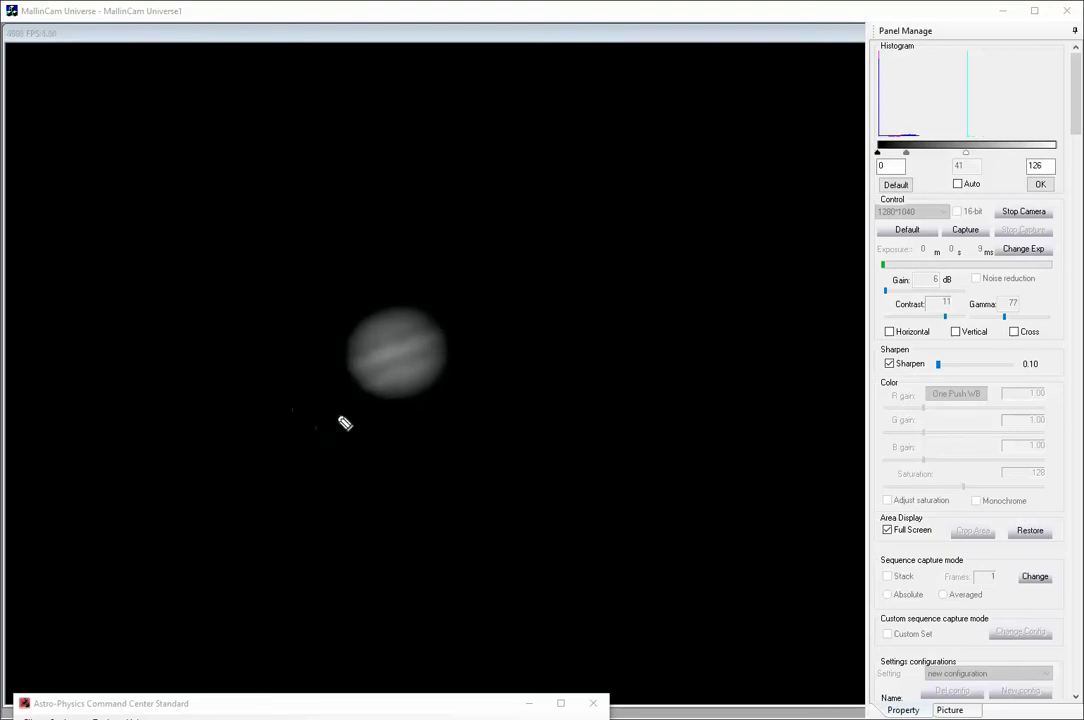
Restore the live view from the cropped area to the whole camera frame.
mouse_move(354, 393)
left_mouse_down()
mouse_move(324, 415)
mouse_move(362, 390)
left_mouse_up()
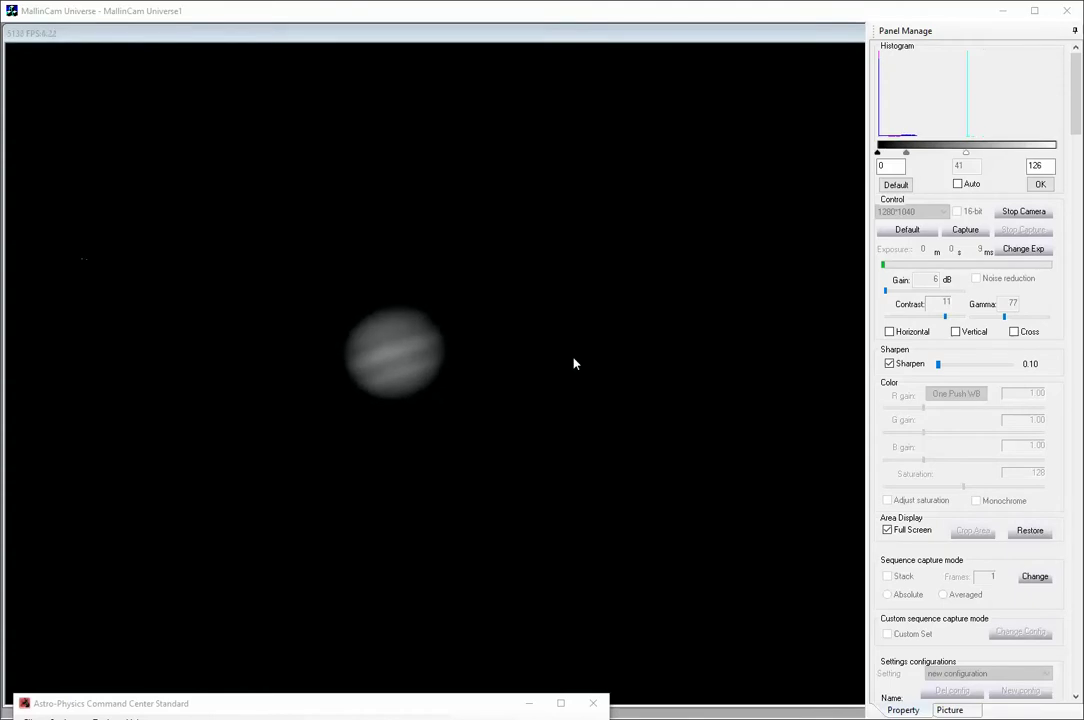
left_click(1036, 537)
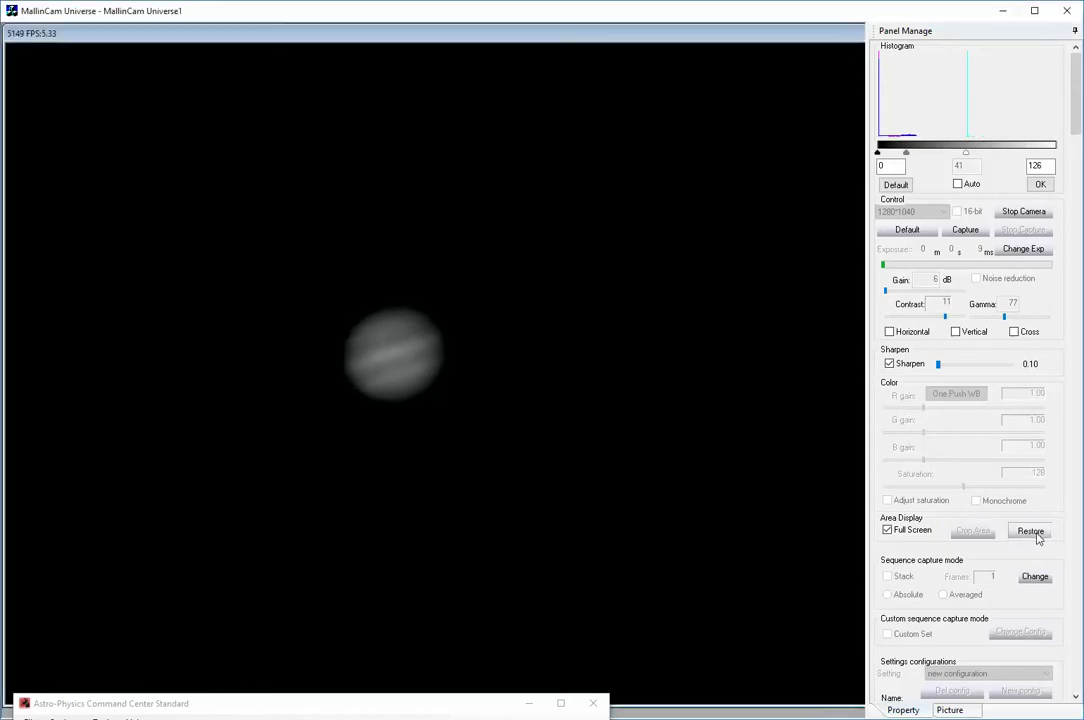
left_click(1030, 532)
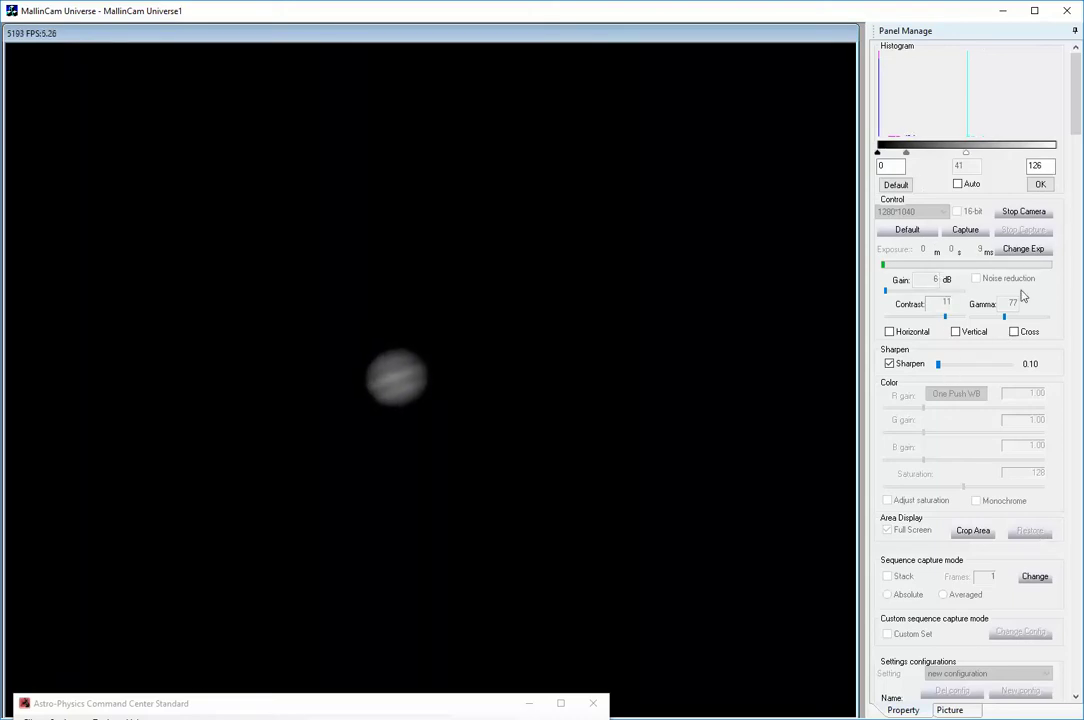
Set the camera exposure to 10 ms.
left_click(1024, 250)
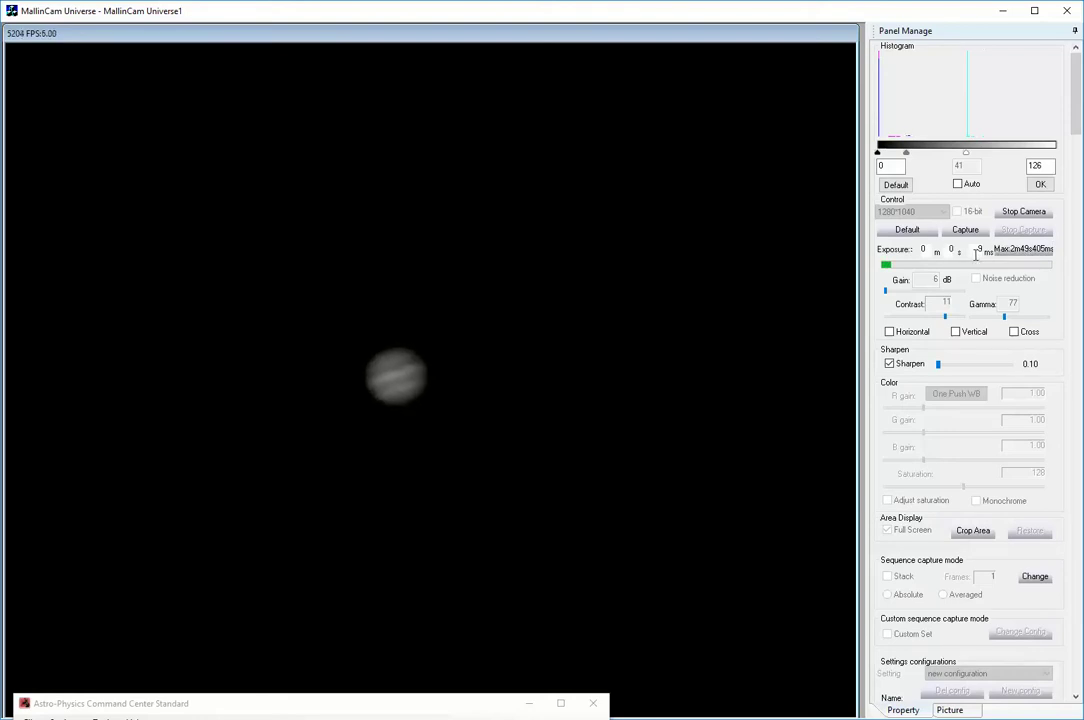
double_click(982, 250)
left_click(1016, 250)
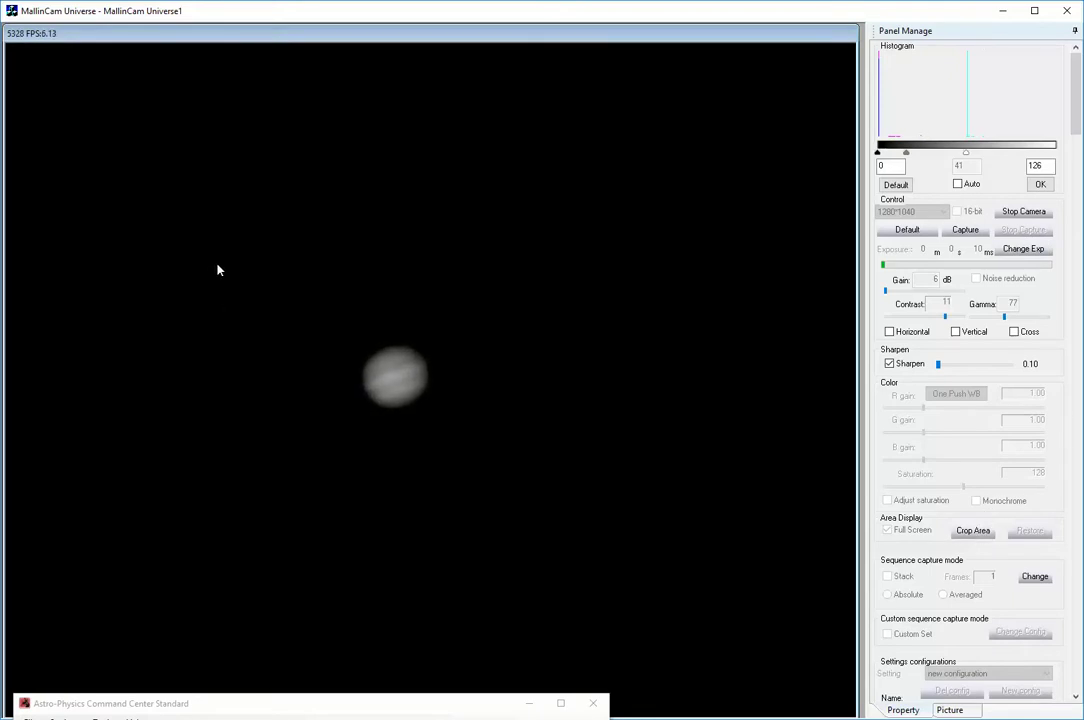
Crop the live view to a rectangle around Jupiter and set the sharpening to 1.30.
left_click_drag(219, 276, 561, 527)
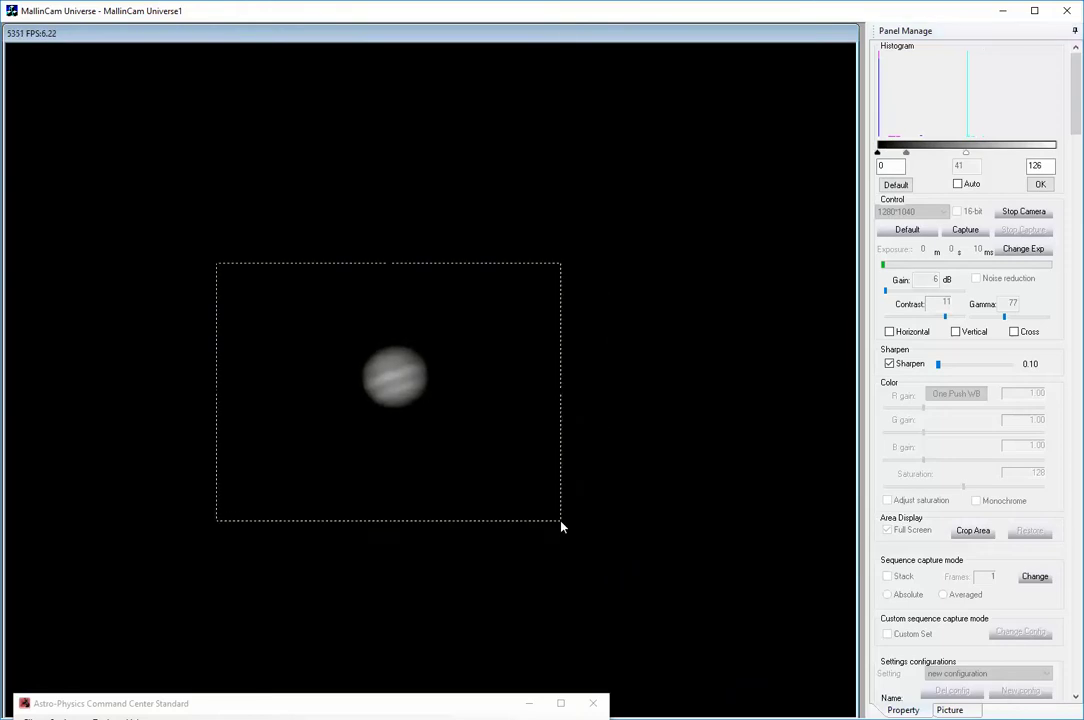
left_click(976, 534)
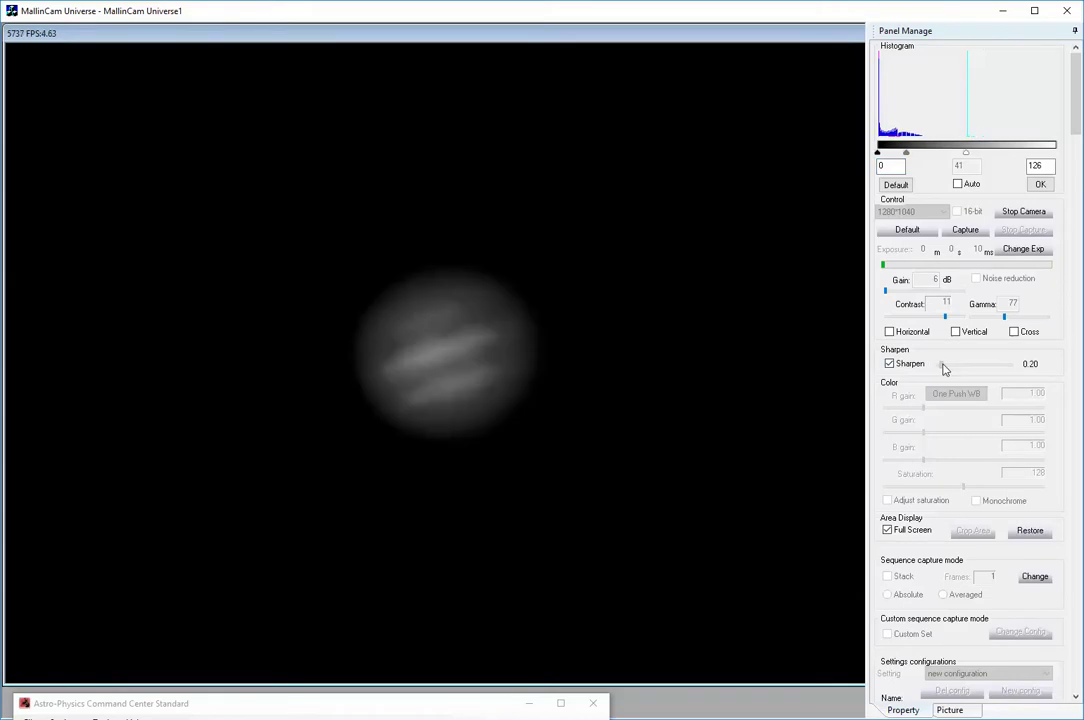
left_click_drag(943, 369, 971, 367)
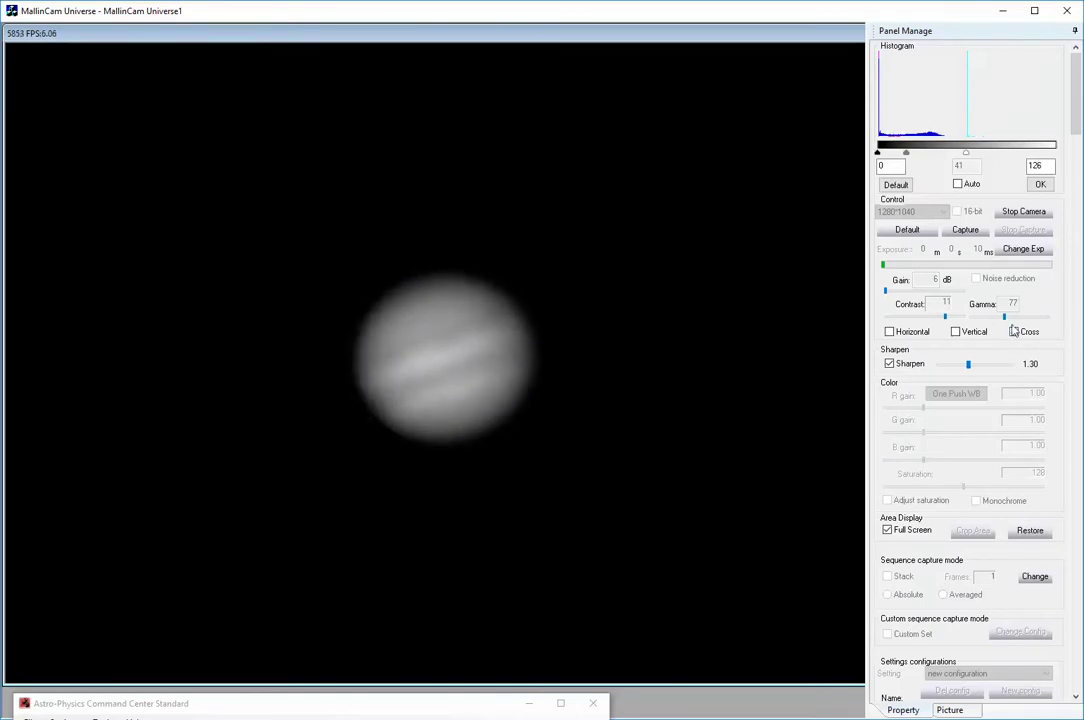
Set the gamma to 94 on the cropped planet view and restore the whole camera frame.
left_click_drag(1004, 316, 1016, 320)
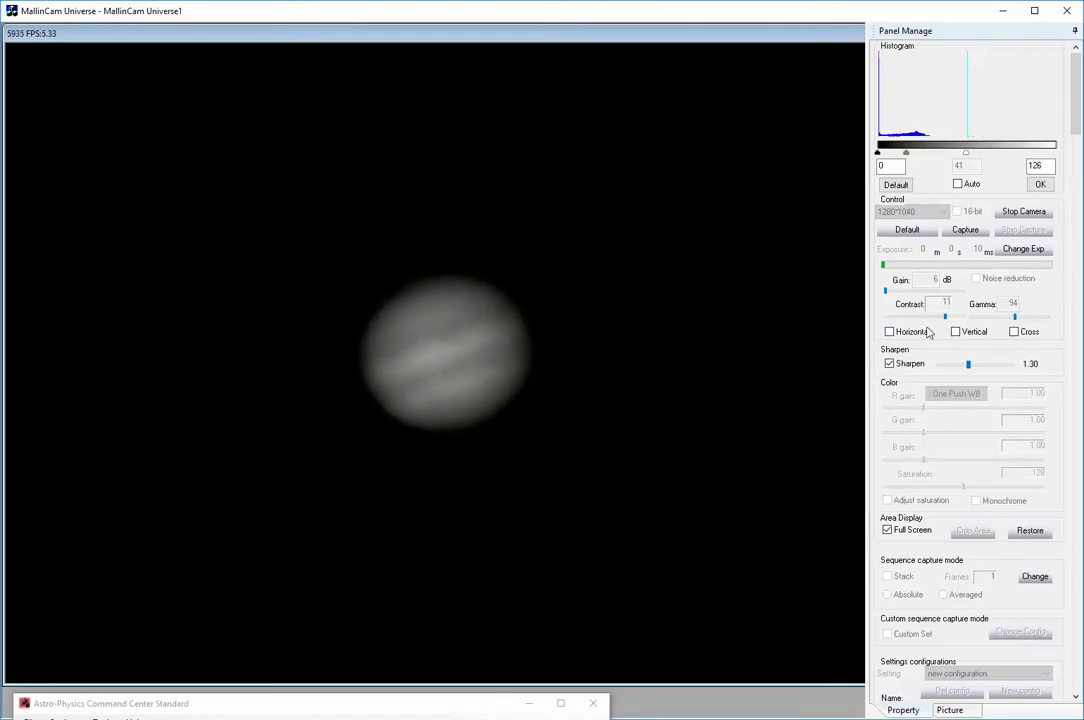
left_click(1034, 533)
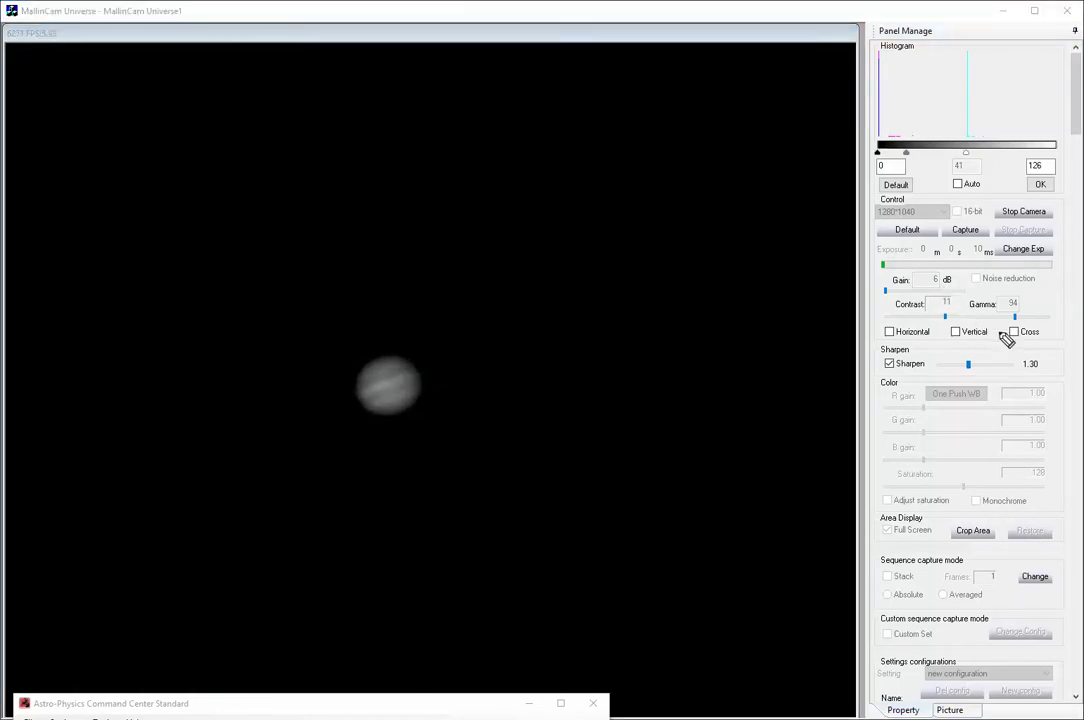
mouse_move(1000, 380)
left_mouse_down()
mouse_move(1052, 378)
mouse_move(1050, 356)
mouse_move(1001, 360)
mouse_move(994, 375)
left_mouse_up()
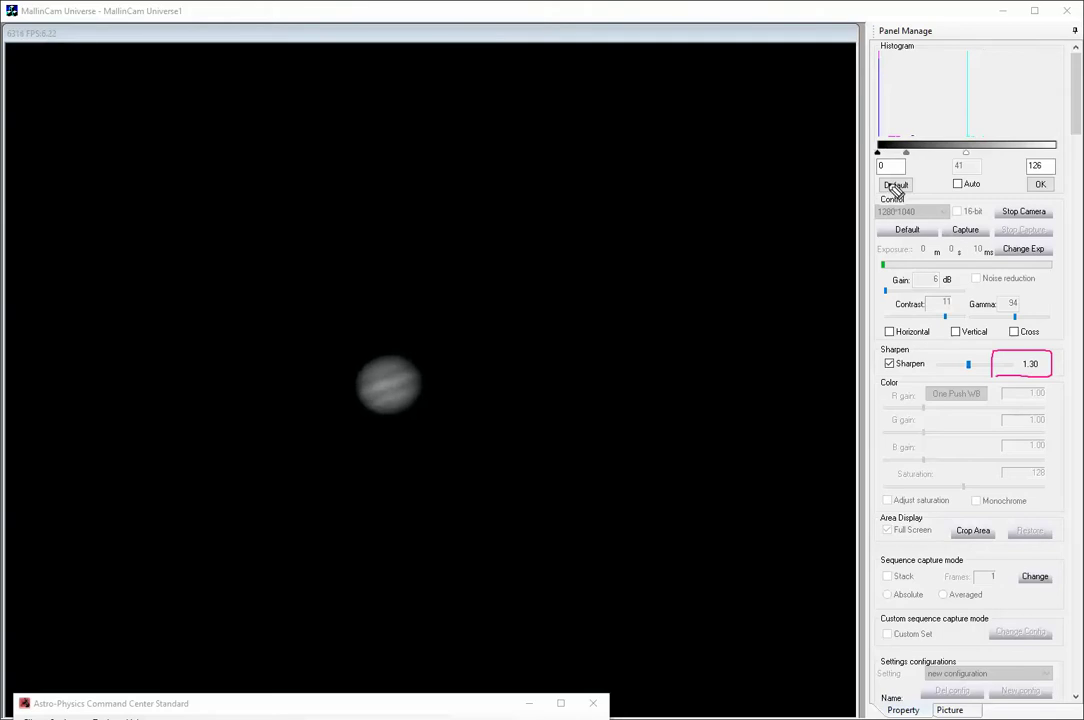
left_click_drag(879, 172, 890, 168)
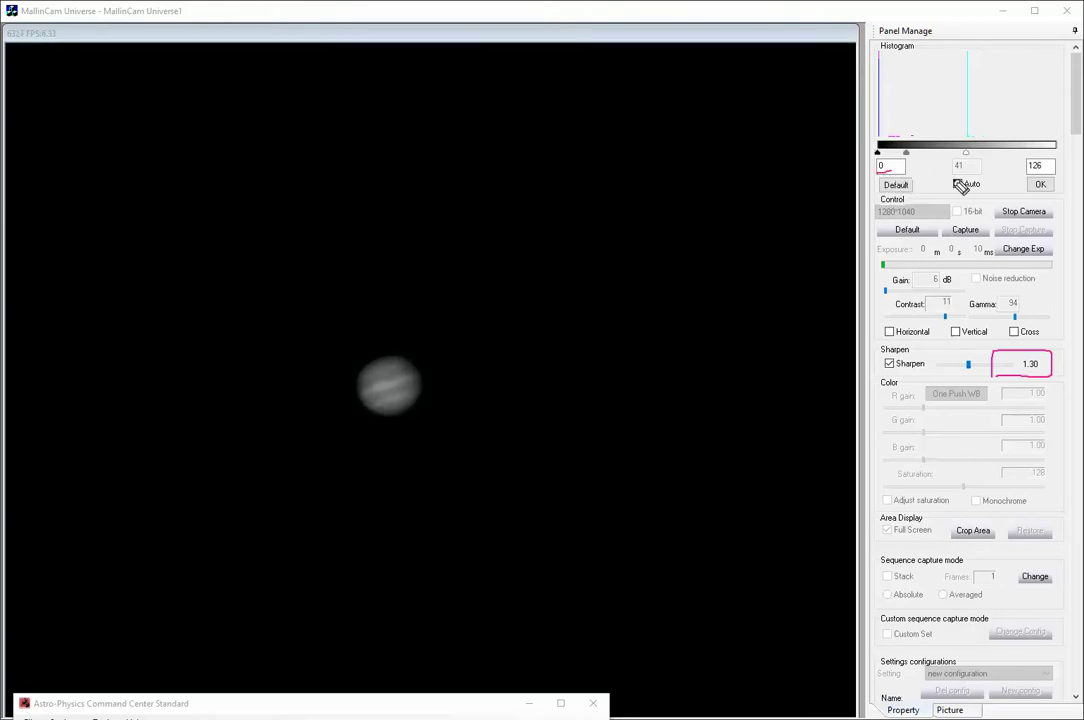
left_click_drag(1028, 174, 1052, 171)
left_click_drag(952, 174, 966, 173)
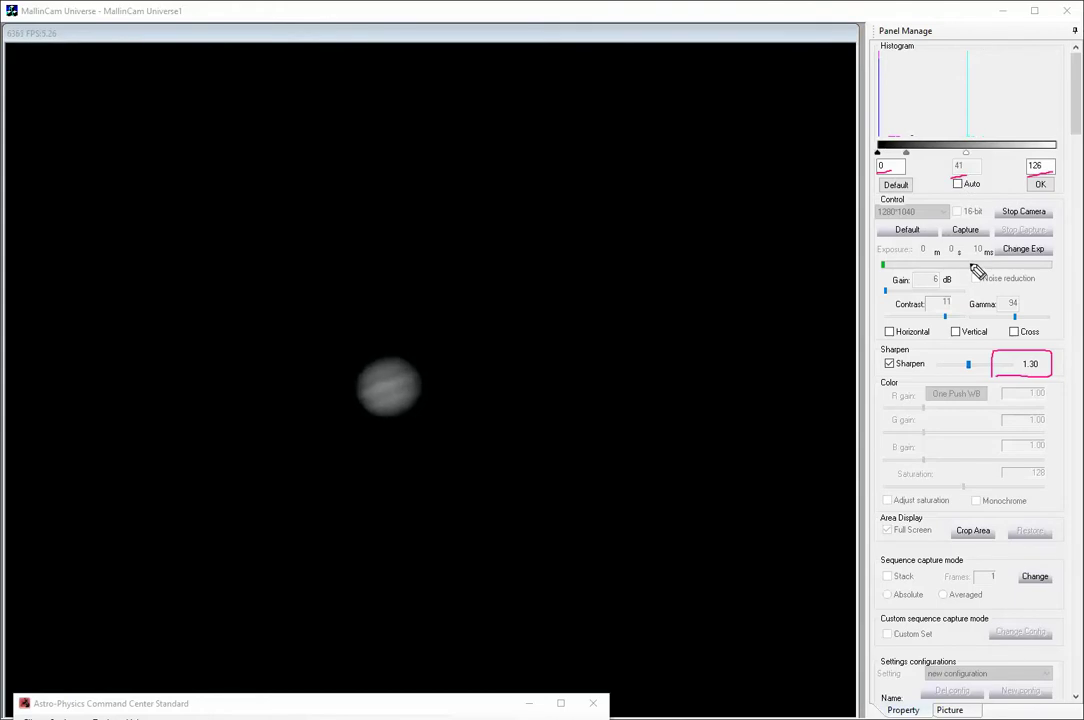
mouse_move(983, 265)
left_mouse_down()
mouse_move(1000, 258)
mouse_move(1002, 235)
mouse_move(980, 228)
mouse_move(978, 257)
left_mouse_up()
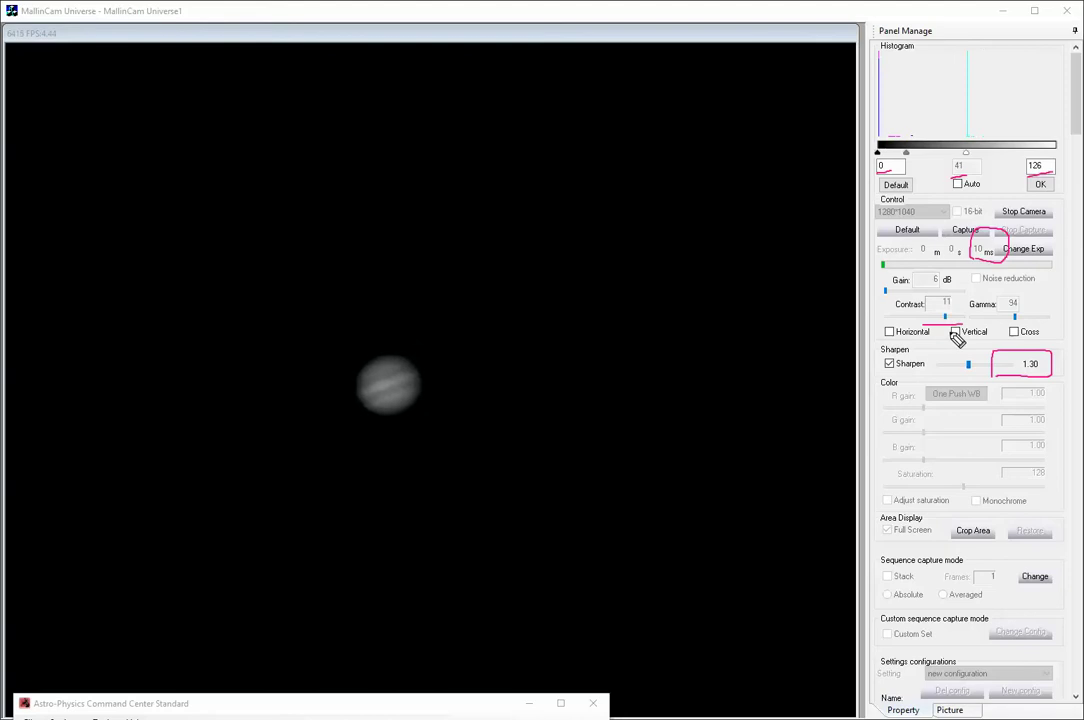
left_click_drag(1003, 322, 1027, 322)
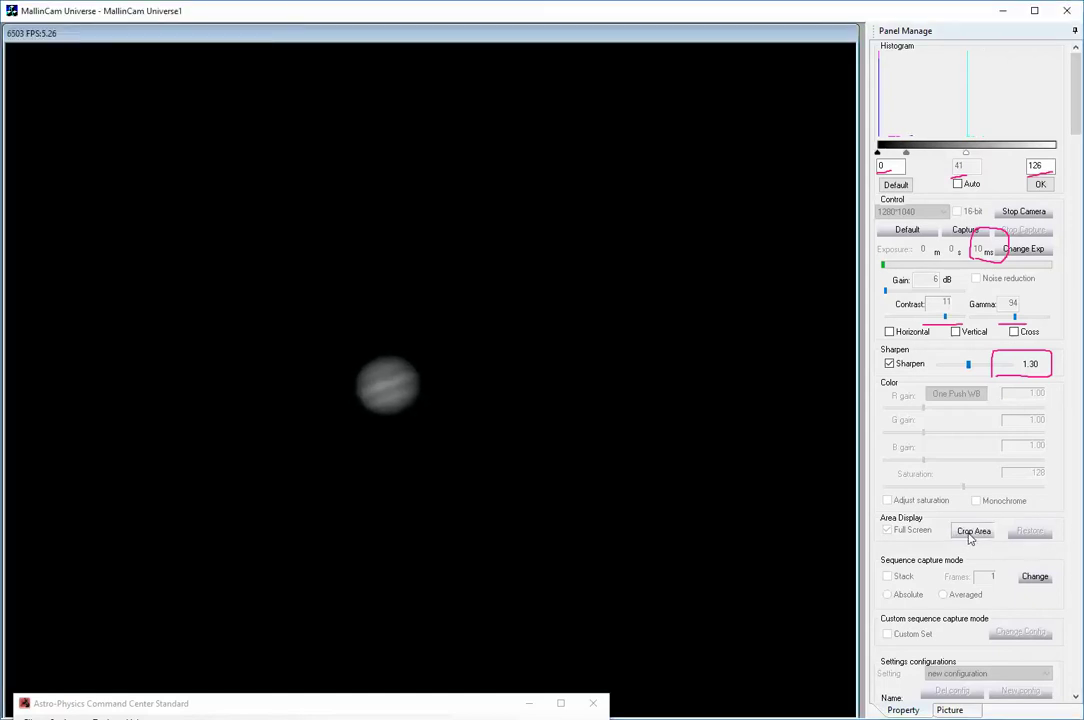
Crop the live view around Jupiter to inspect the cloud bands, and restore the full frame.
left_click_drag(248, 289, 568, 515)
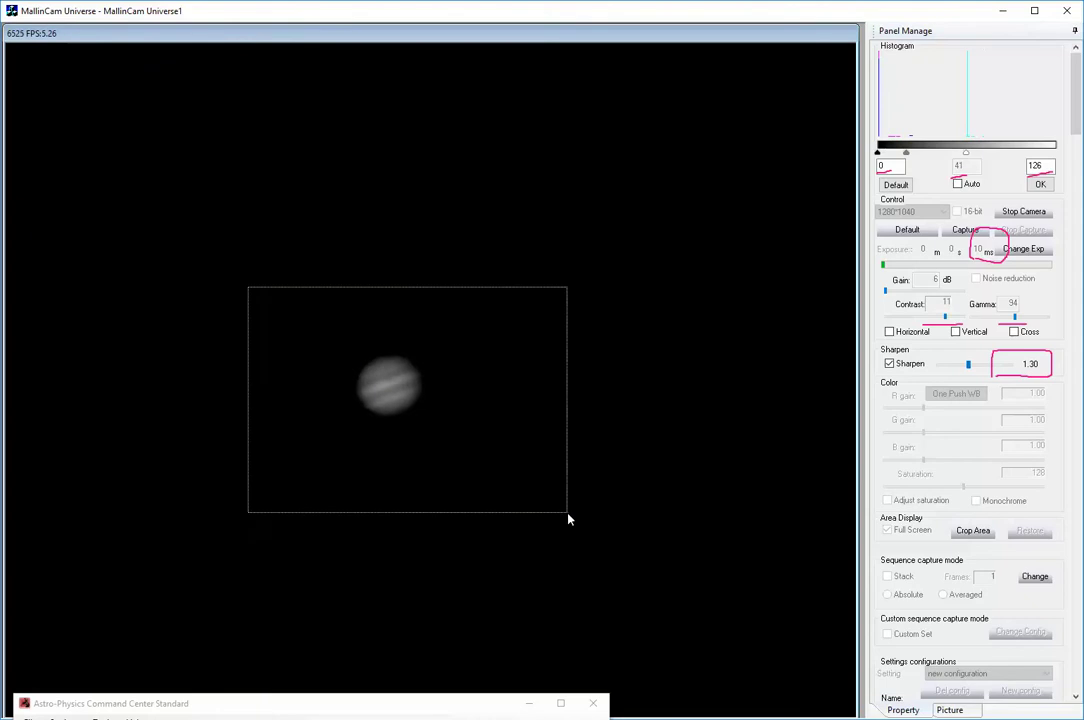
left_click(979, 532)
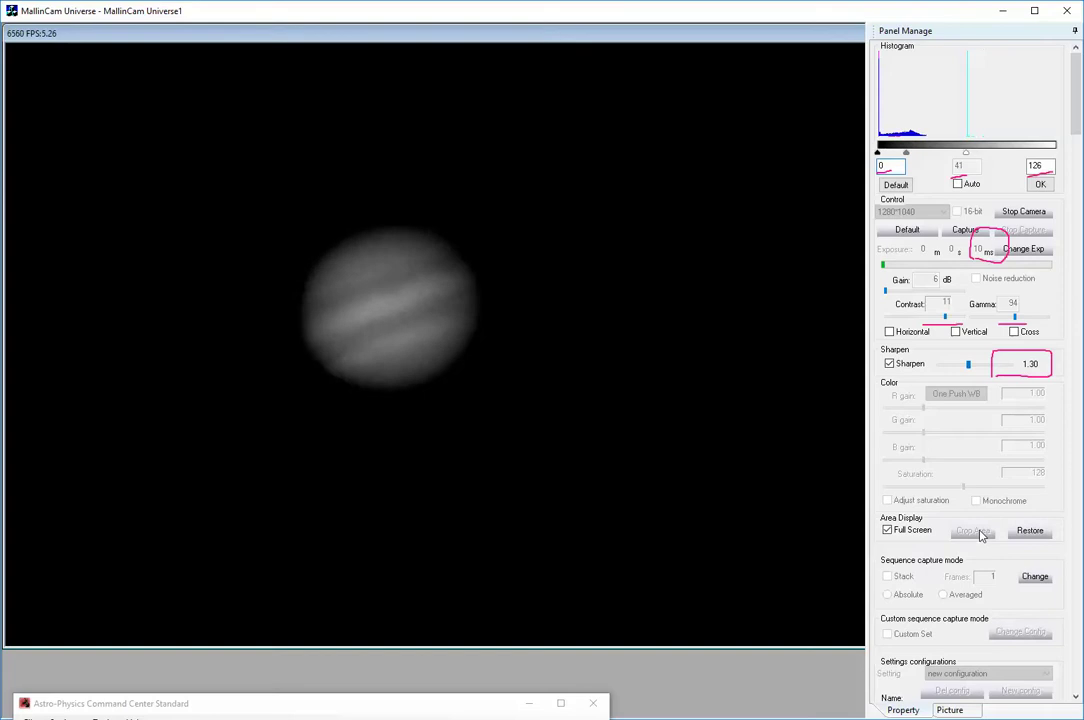
left_click(1039, 537)
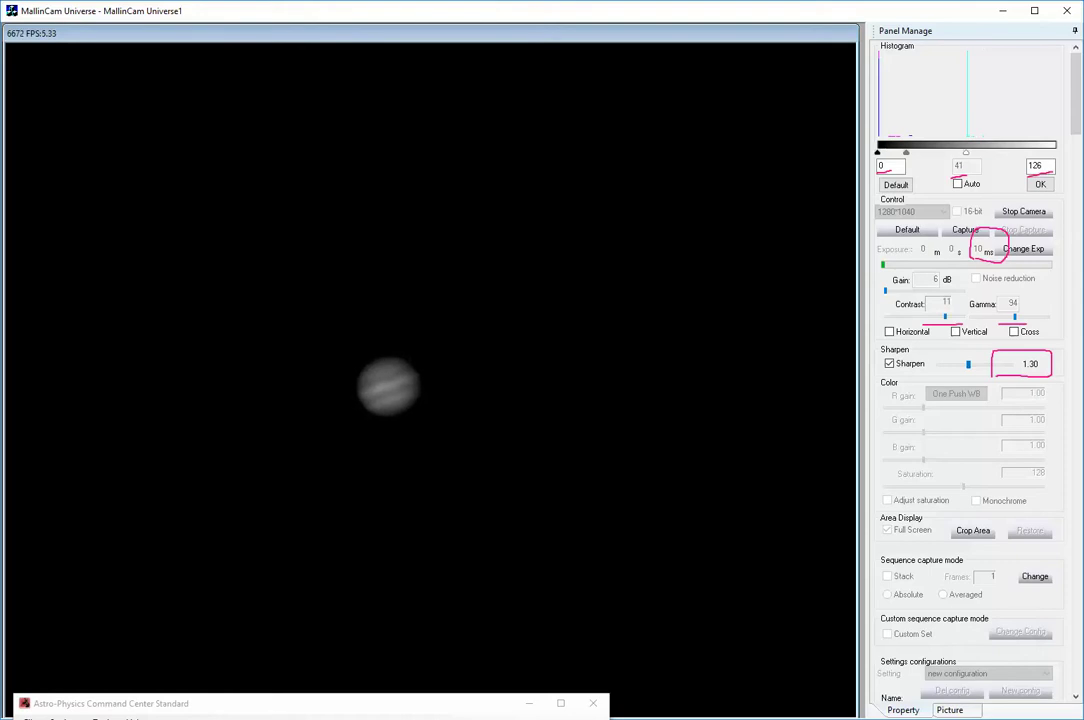
key("Escape")
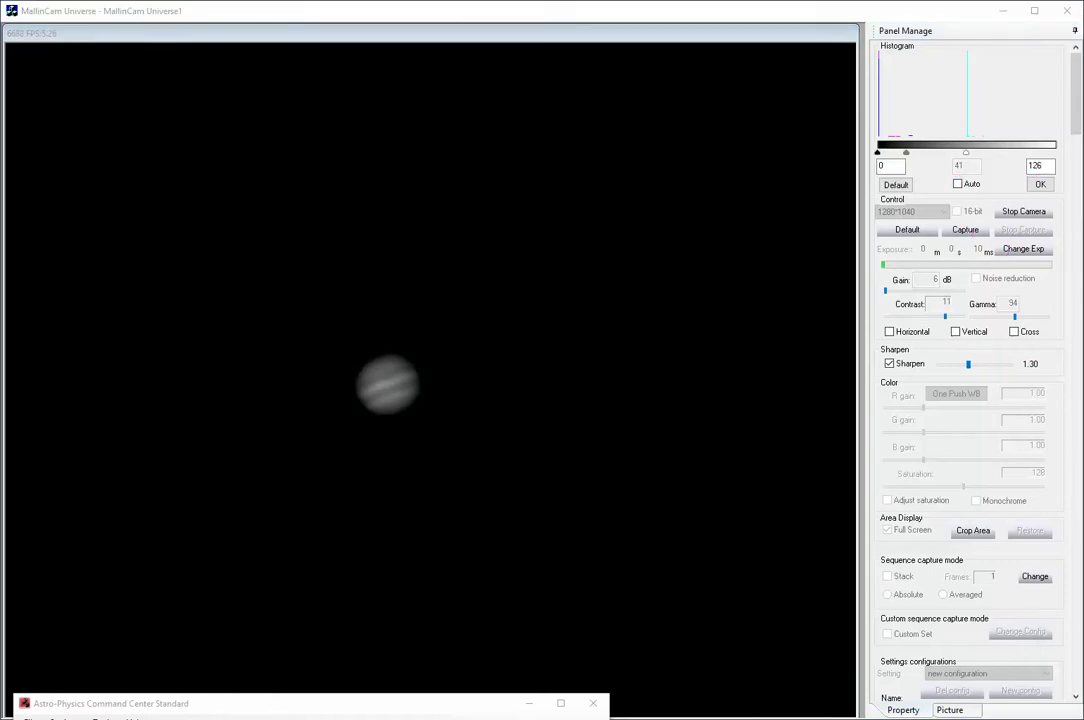
Show a cross overlay in light yellow on the camera view for centring Jupiter, and turn the overlay off again.
left_click(1014, 333)
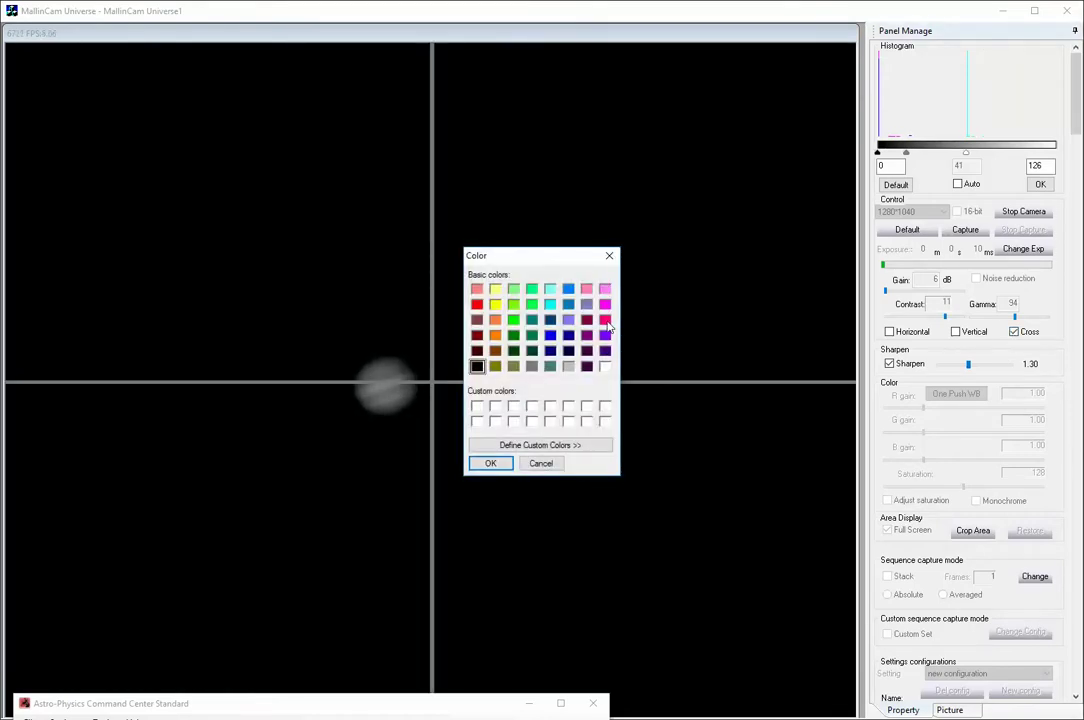
left_click(495, 289)
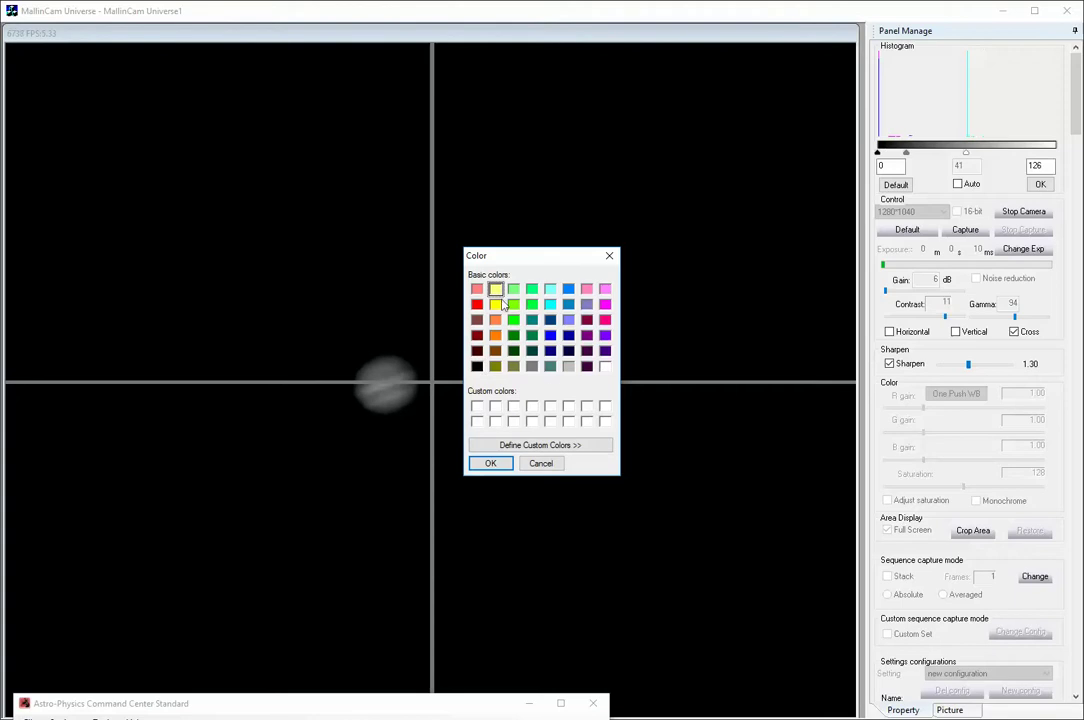
left_click(492, 464)
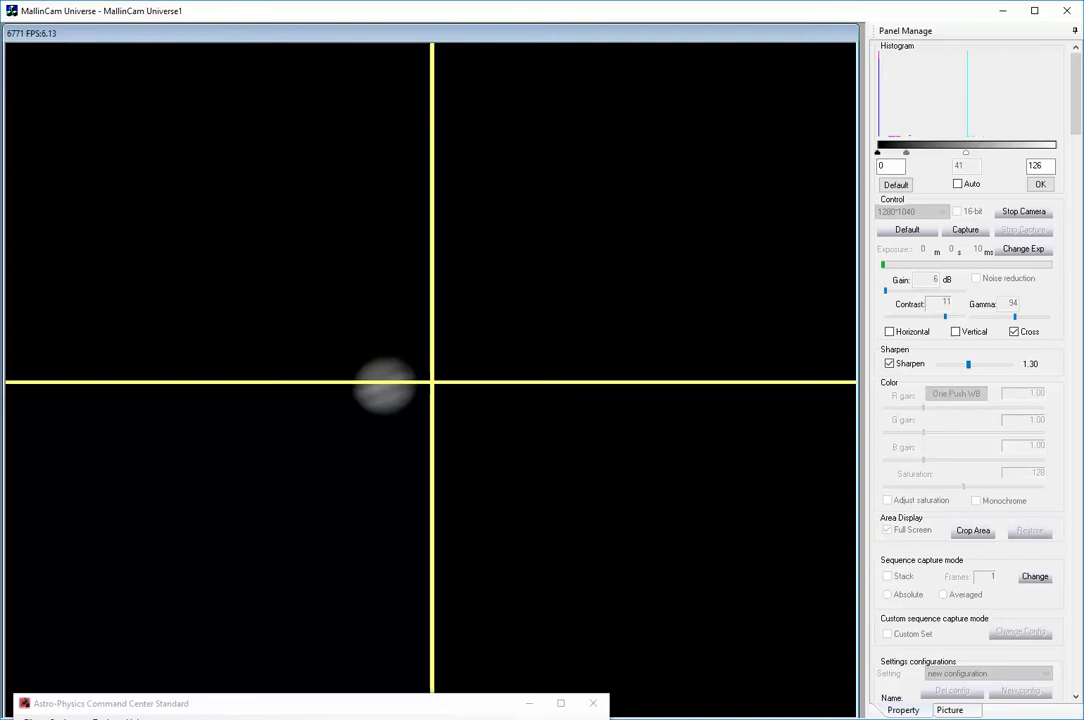
key("alt+Tab")
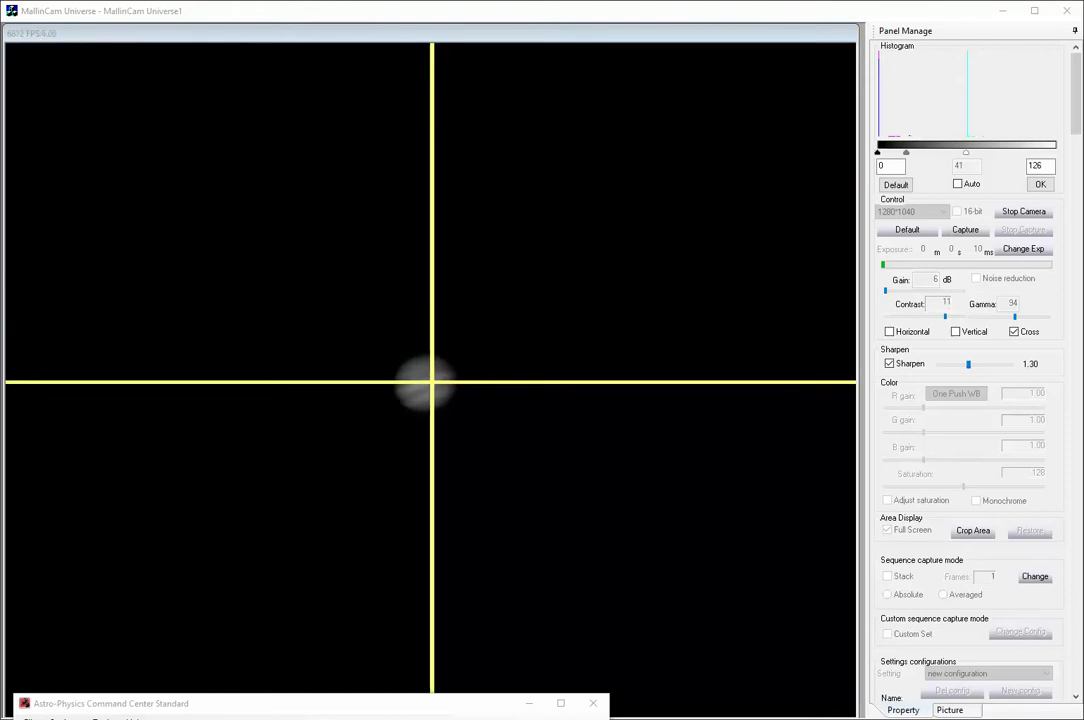
left_click(1040, 331)
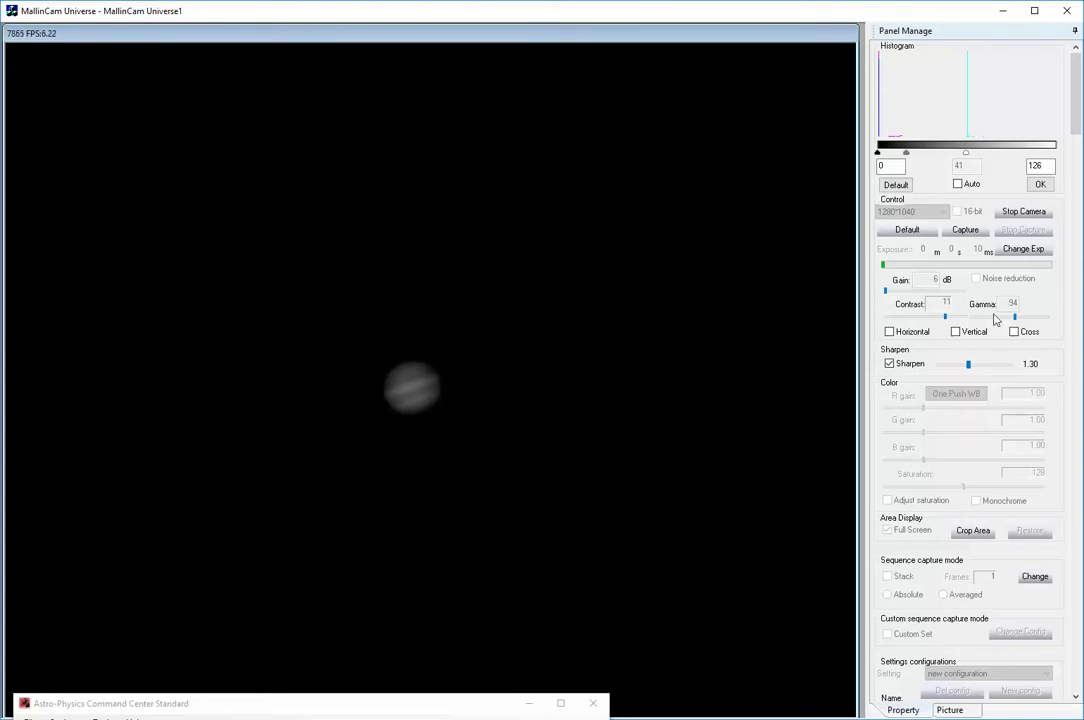
Set the camera exposure to 11 ms.
left_click(1002, 252)
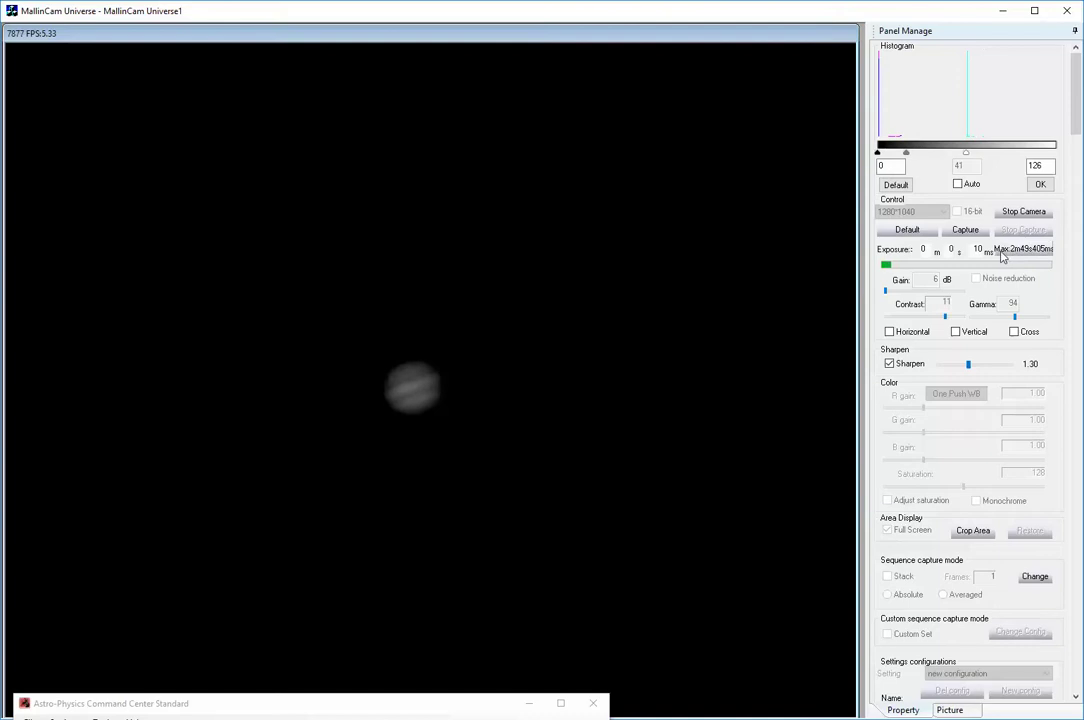
double_click(985, 250)
type("11")
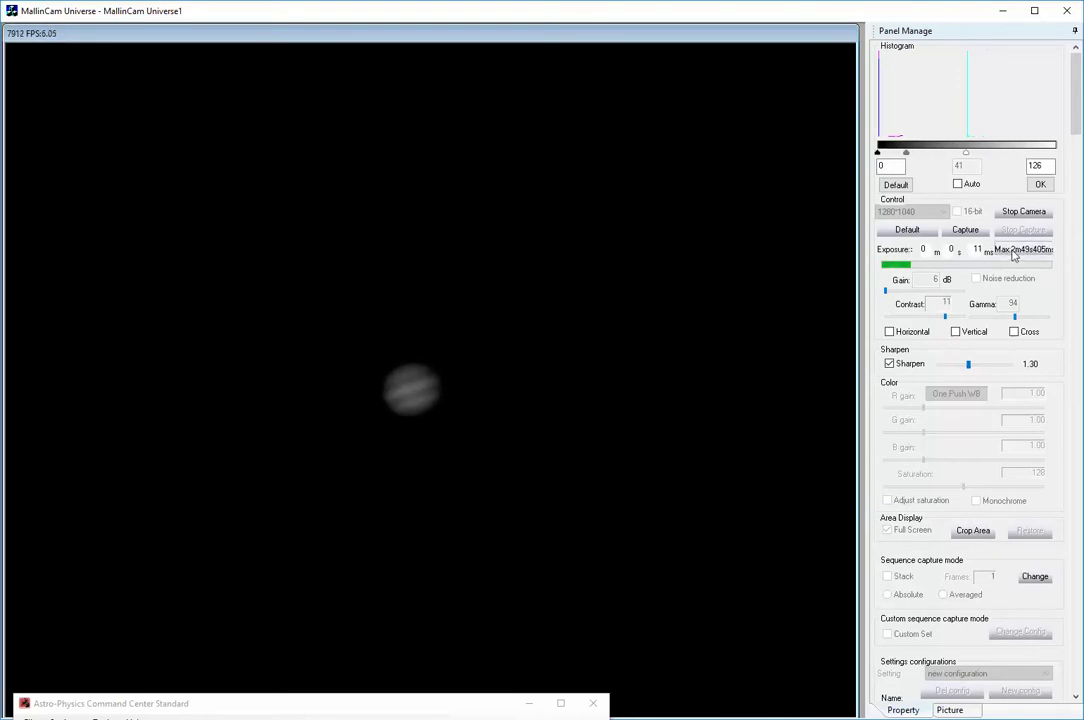
key("Return")
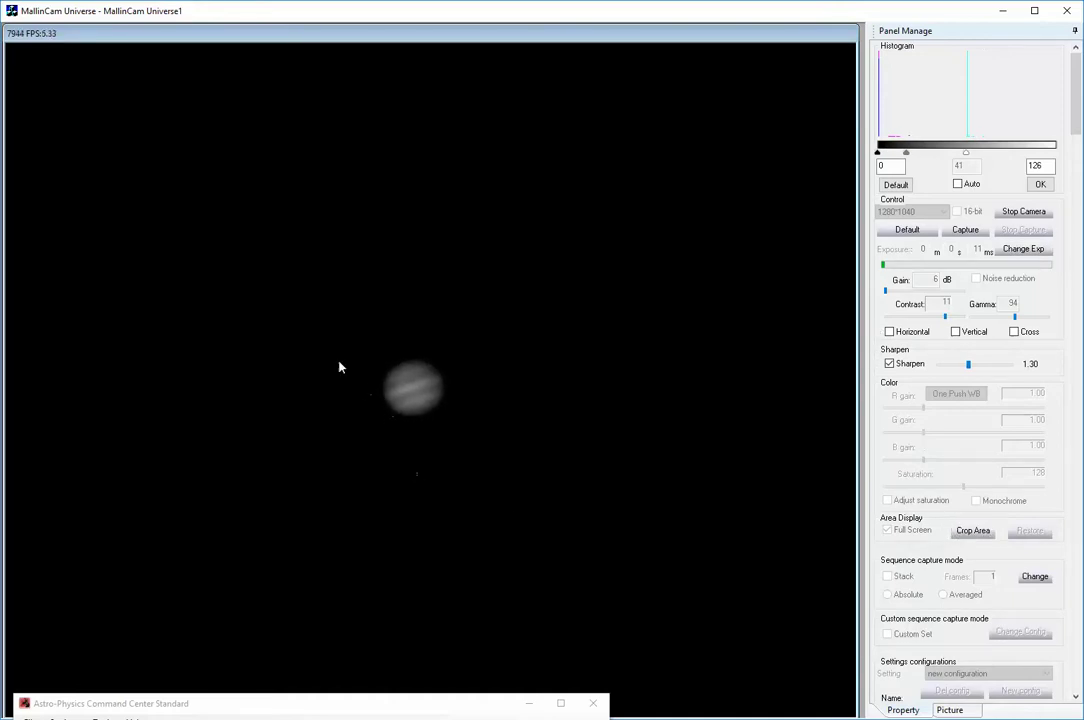
Crop the view to a redrawn, wide rectangle around the planet, mark a smaller area in it, and restore the full frame.
left_click_drag(284, 267, 632, 576)
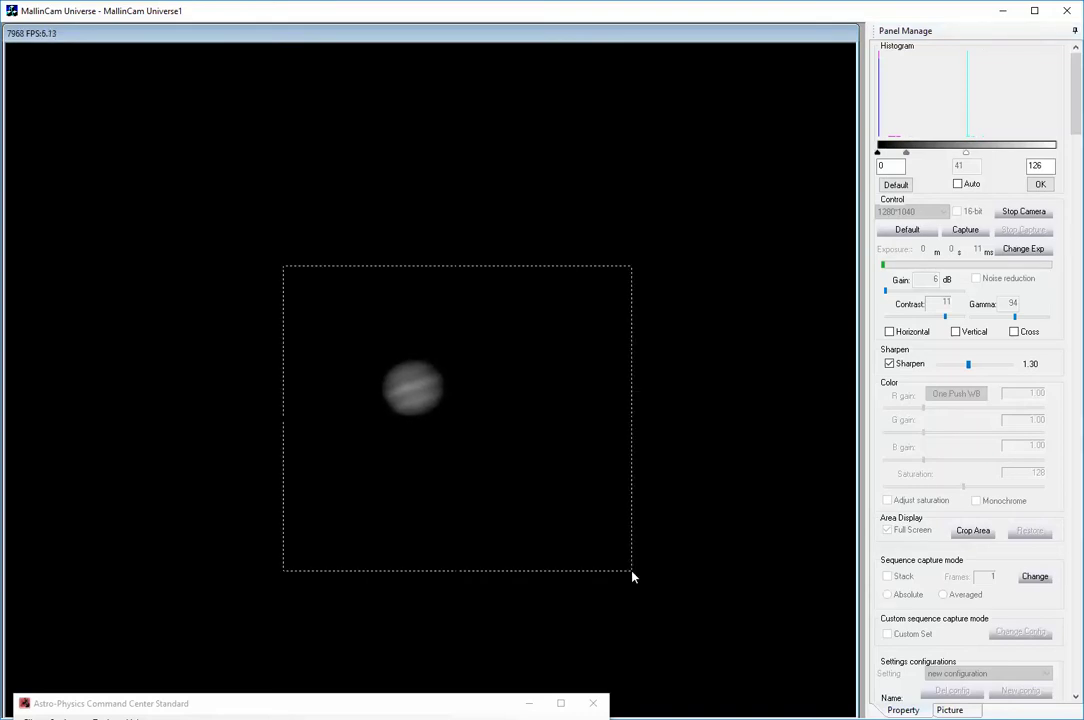
left_click_drag(227, 239, 576, 543)
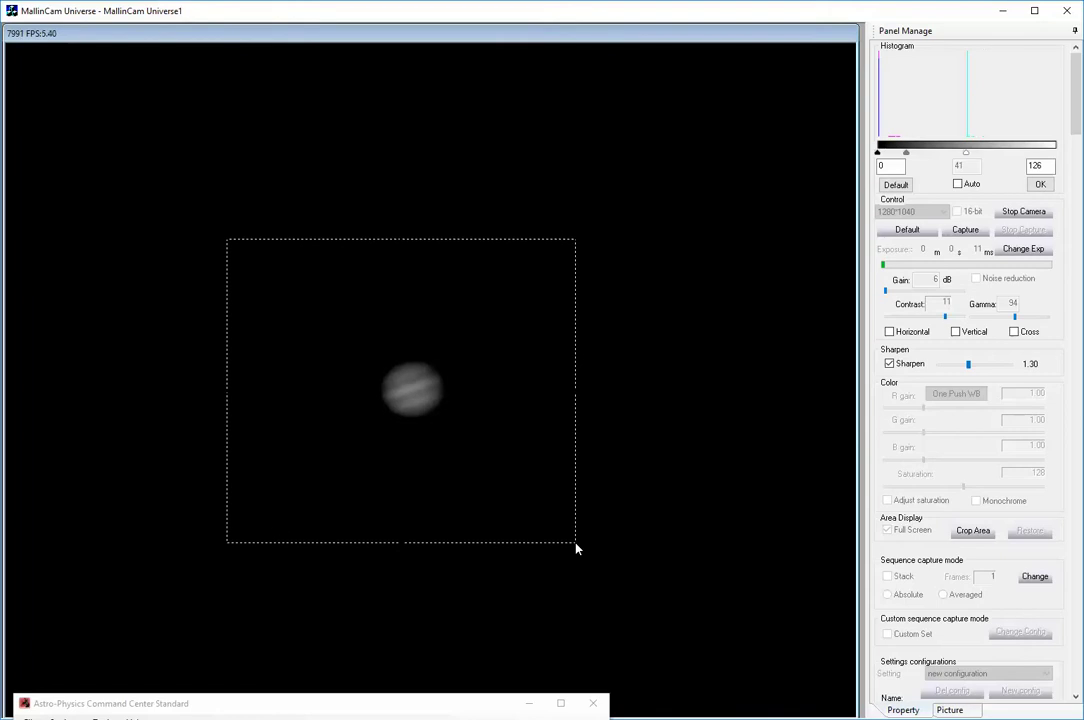
left_click(975, 530)
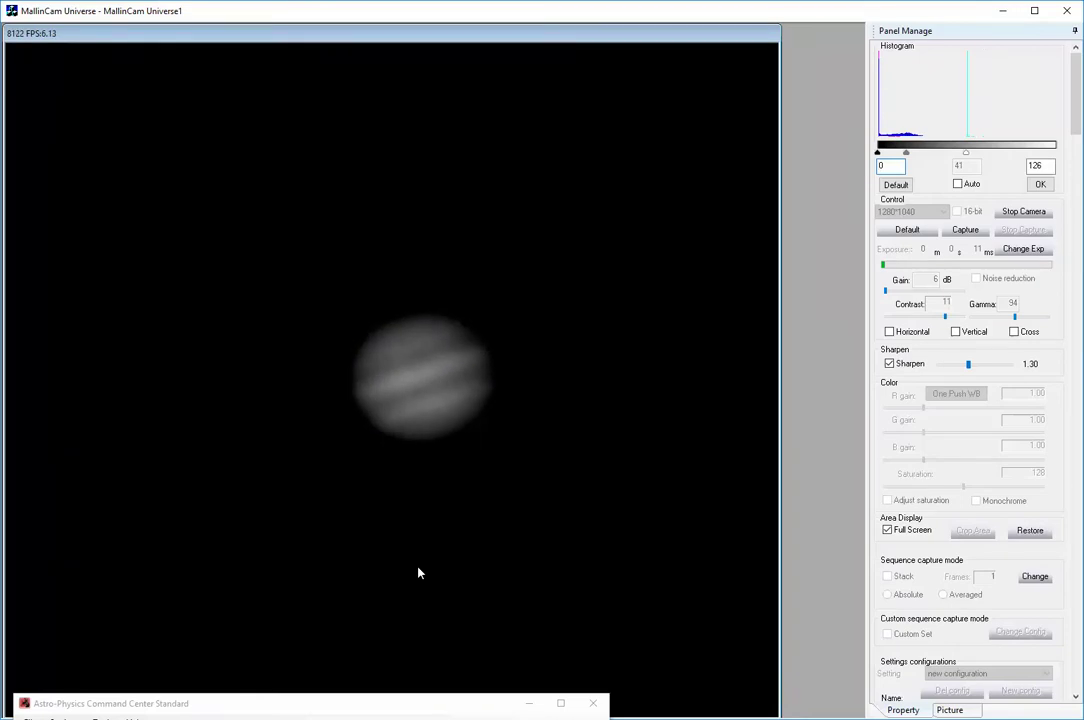
left_click_drag(280, 266, 548, 505)
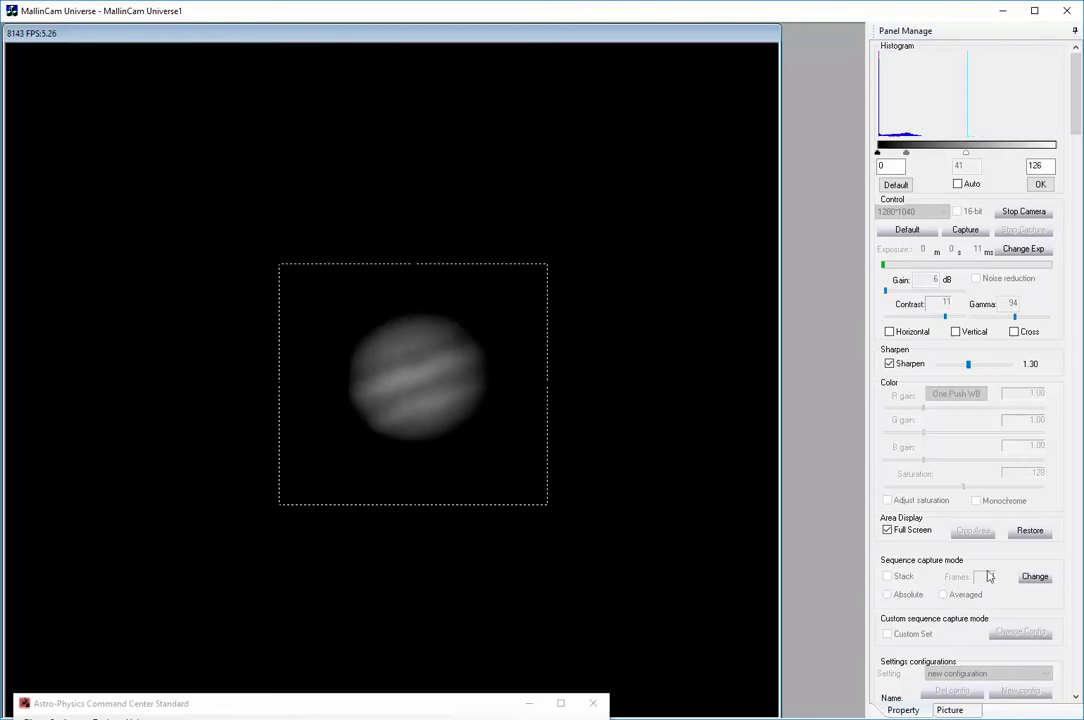
left_click(1033, 534)
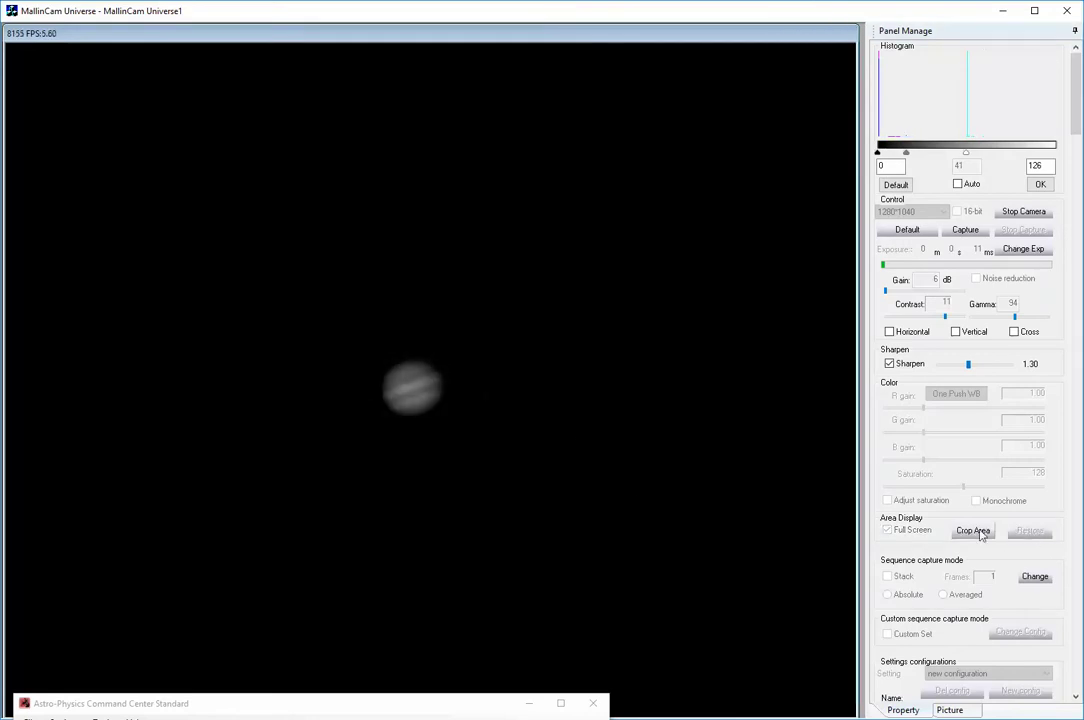
Crop the view tightly around the planet to examine its bands enlarged, and restore the full frame.
left_click_drag(357, 331, 495, 484)
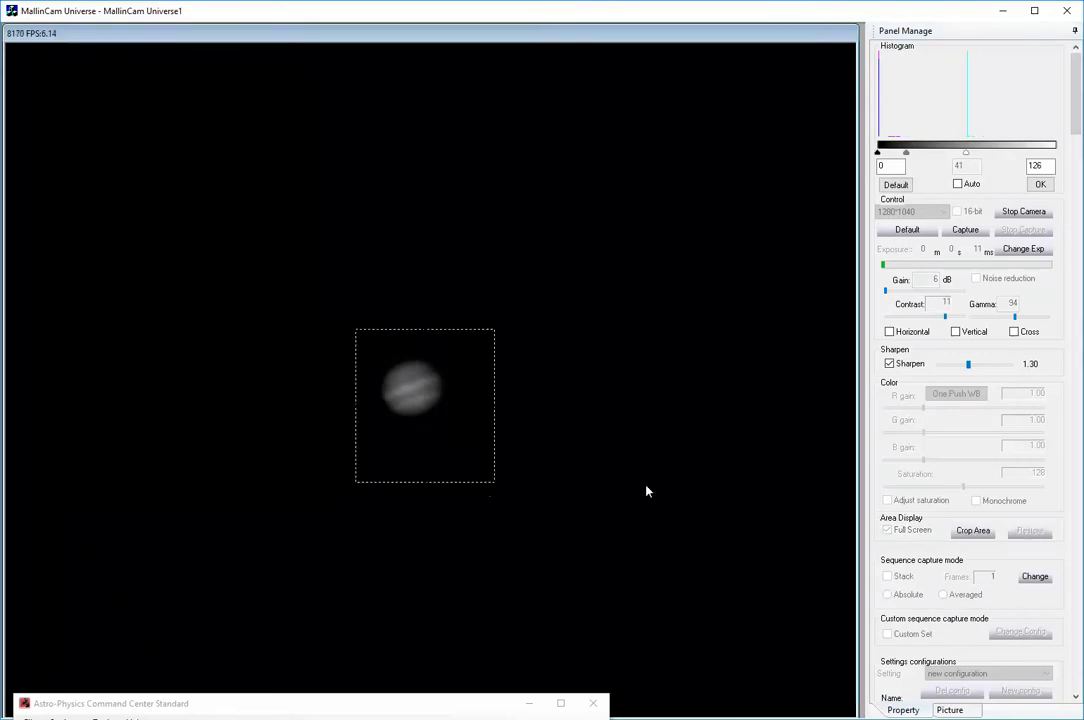
left_click(978, 536)
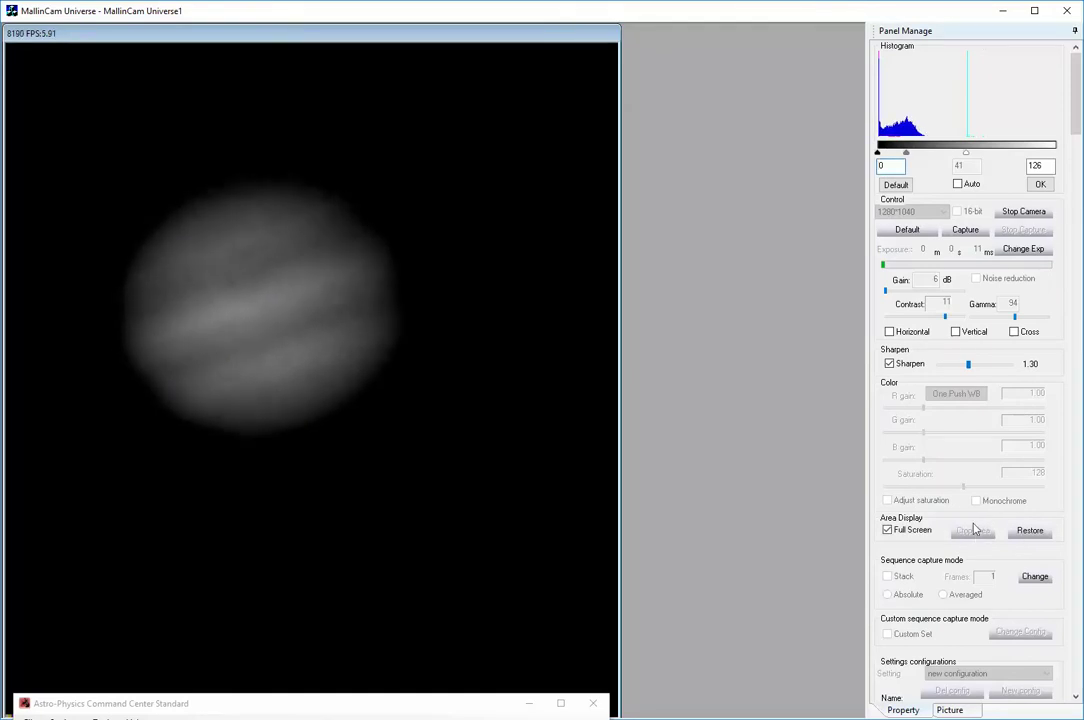
left_click(1030, 533)
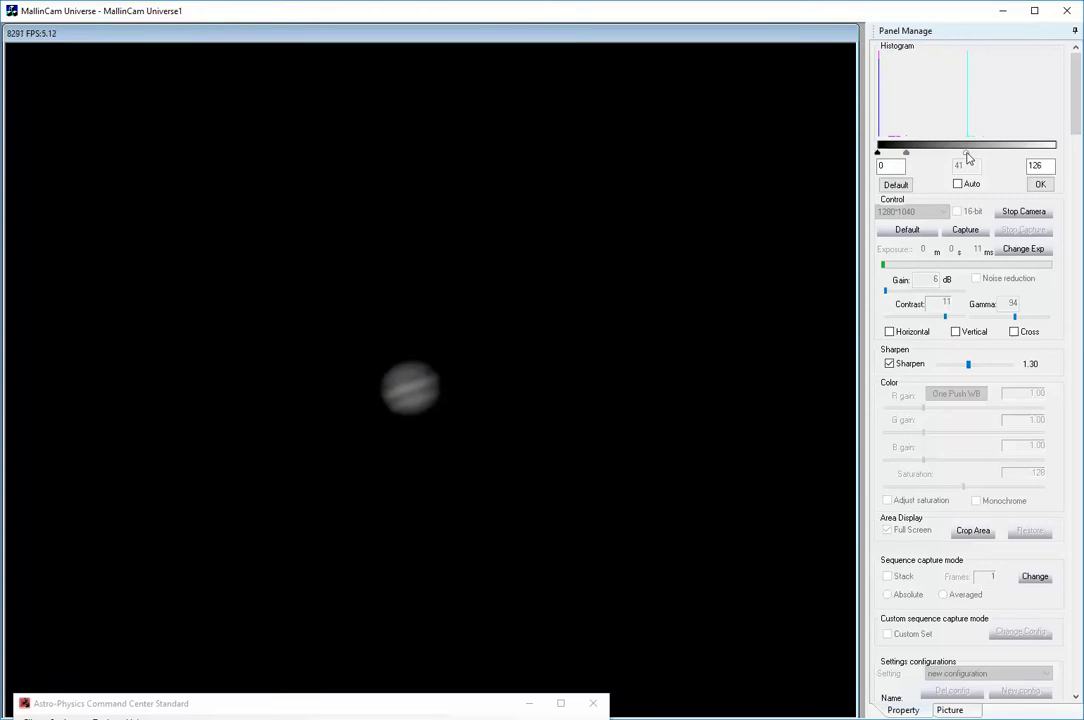
Set the histogram midtone to 34 and adjust the white point through 115 to 174.
left_click_drag(968, 158, 960, 158)
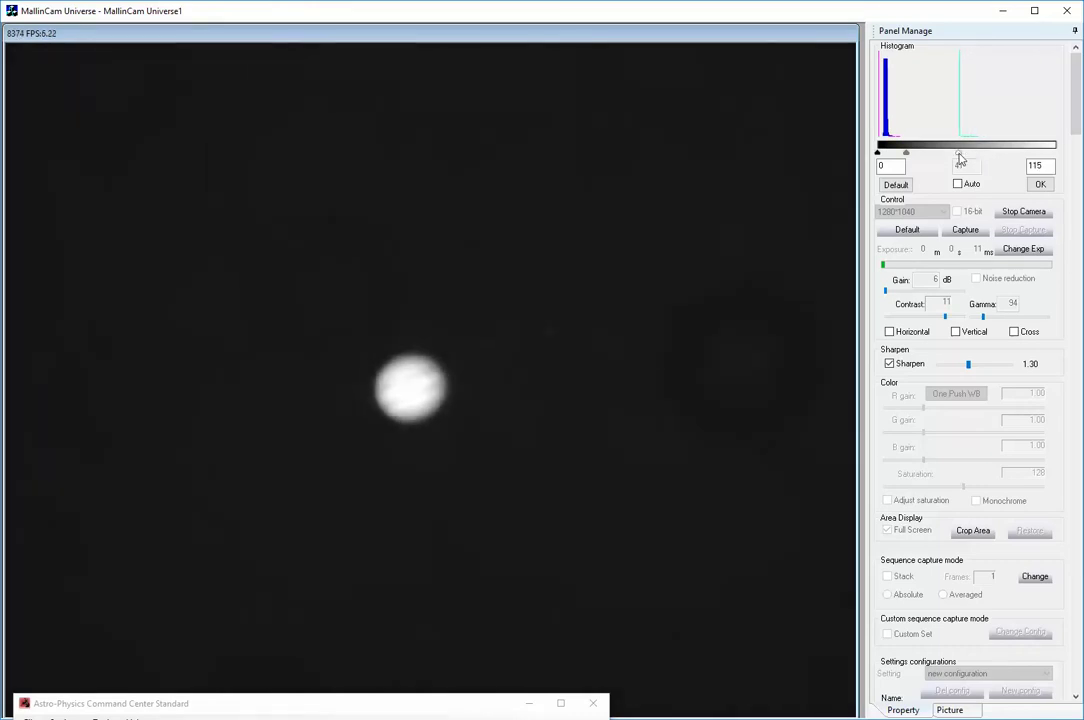
left_click_drag(960, 158, 902, 160)
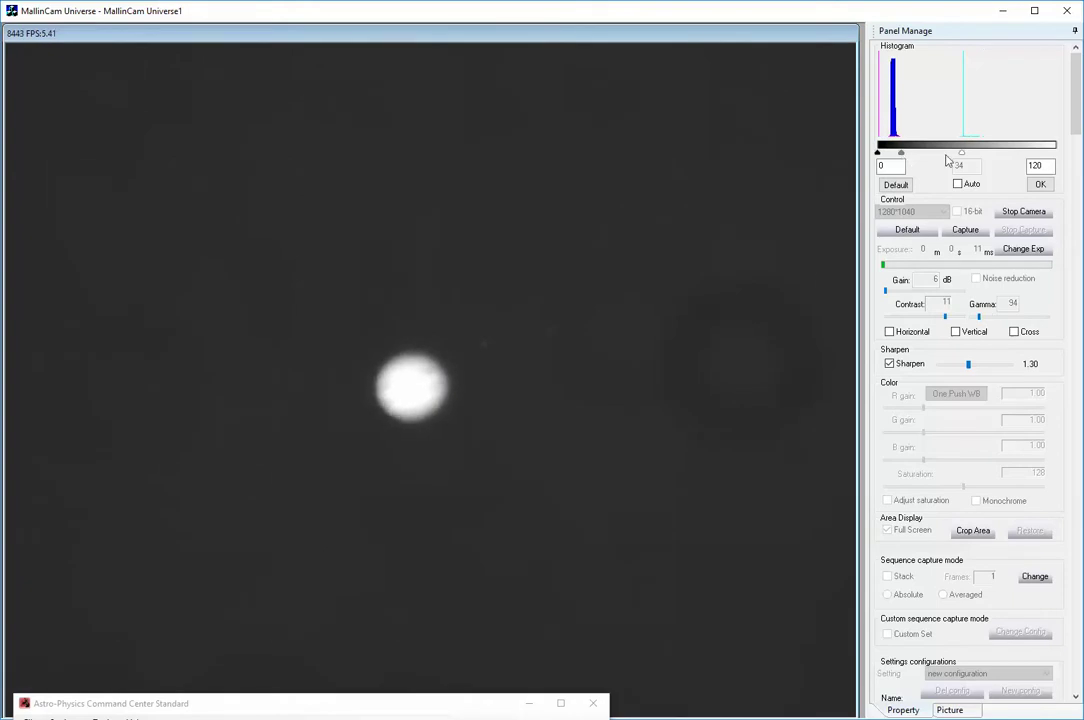
left_click_drag(963, 158, 1002, 160)
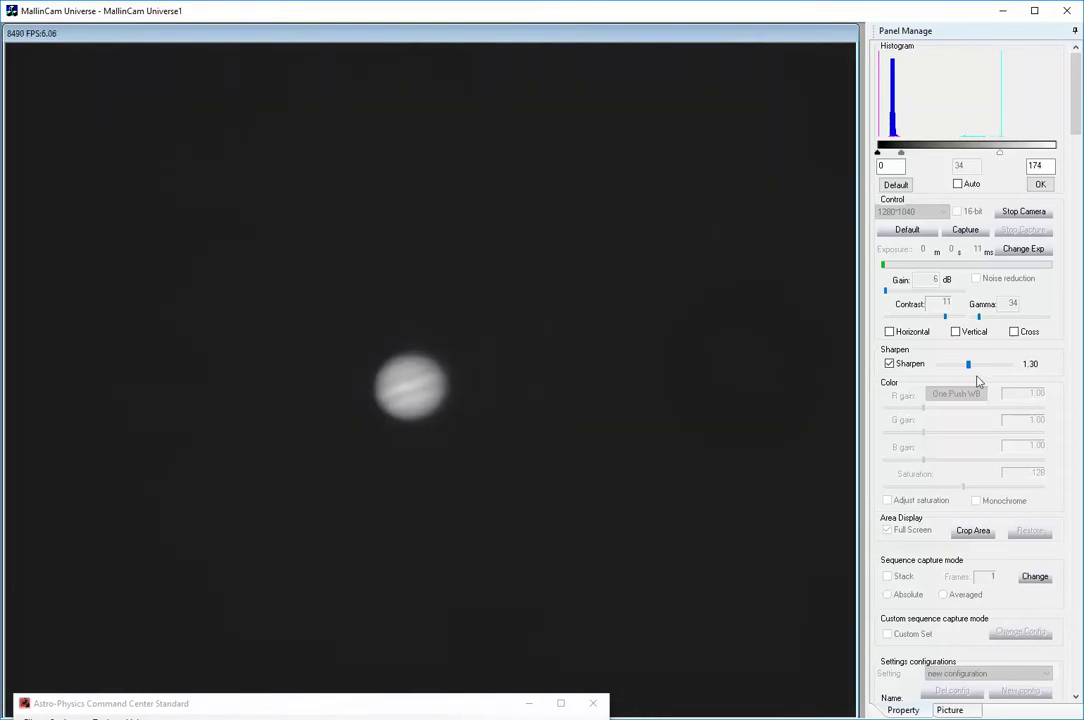
Set the gamma to 44 and raise the histogram midtone to 112.
left_click(984, 317)
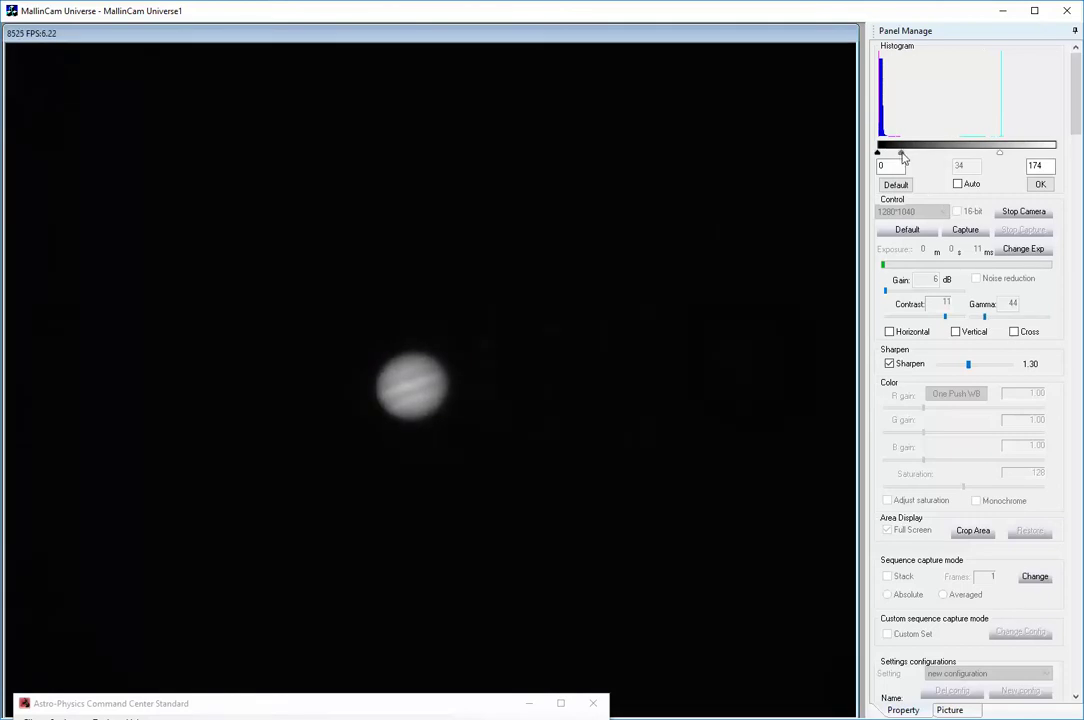
mouse_move(901, 153)
left_mouse_down()
mouse_move(884, 153)
mouse_move(934, 153)
mouse_move(907, 168)
mouse_move(958, 167)
left_mouse_up()
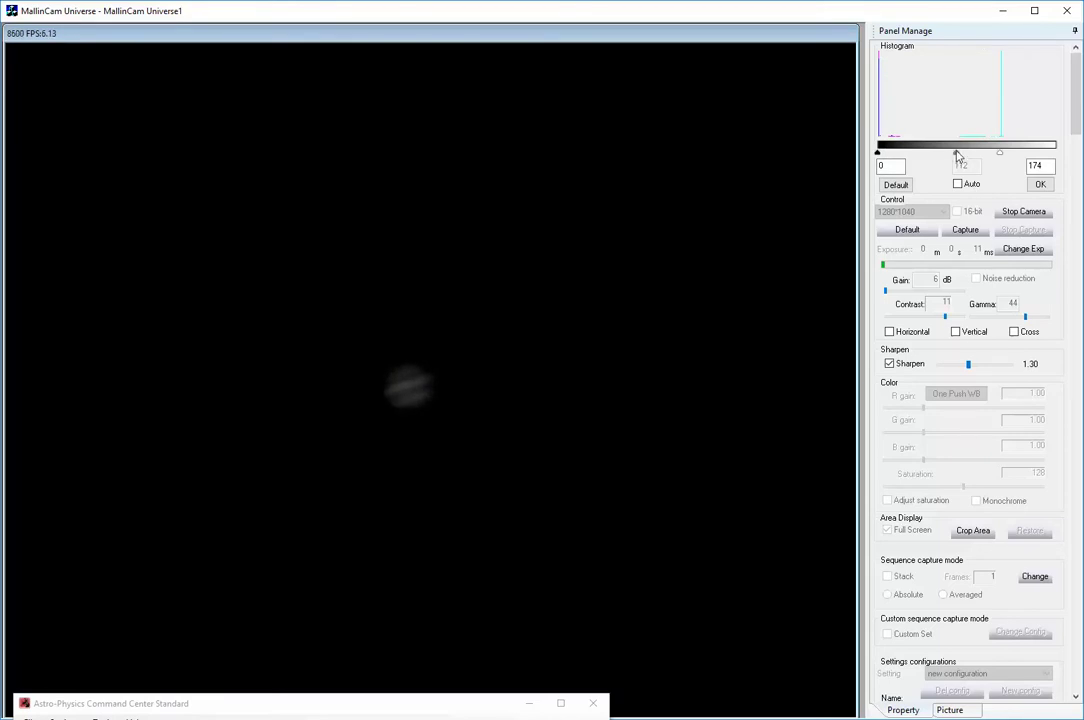
Lower the histogram midtone to 49 and the white point to 124.
left_click_drag(954, 153, 912, 156)
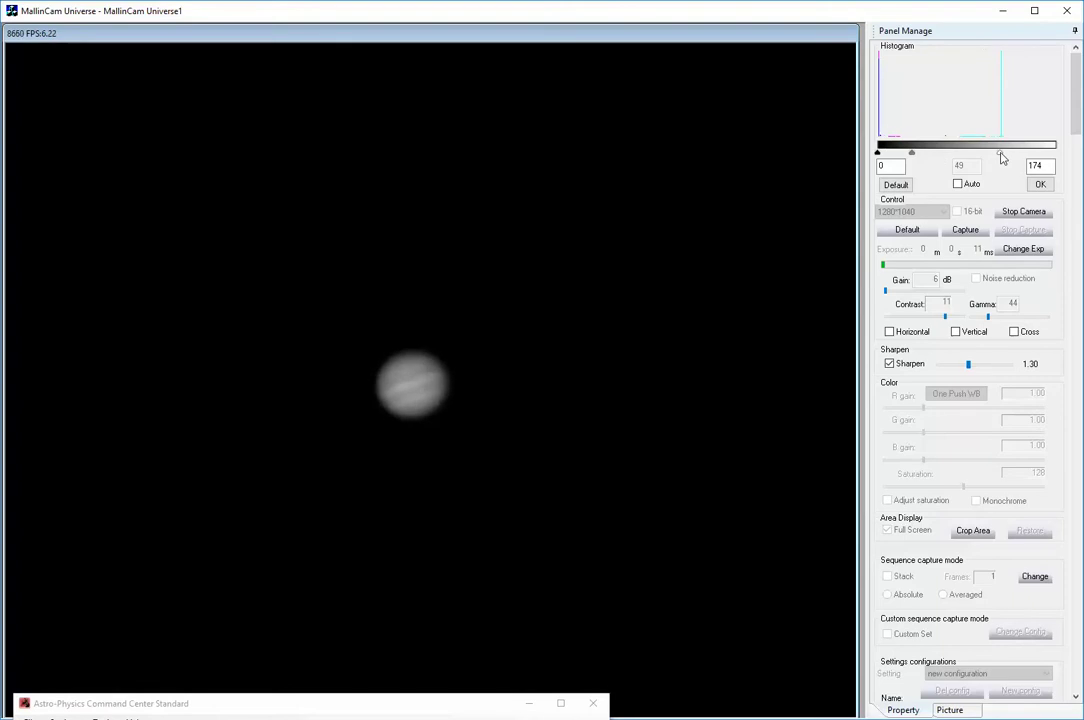
left_click_drag(1001, 155, 964, 158)
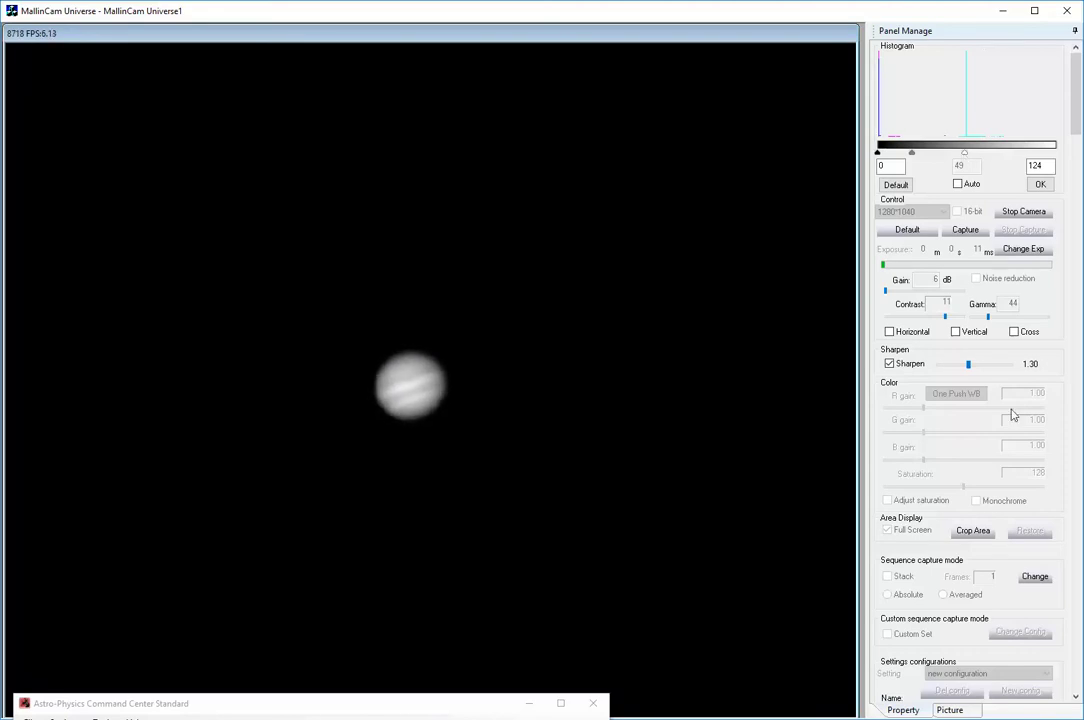
Set the gamma to 70 and reduce the contrast to 9.
left_click(992, 319)
left_click_drag(988, 319, 1002, 318)
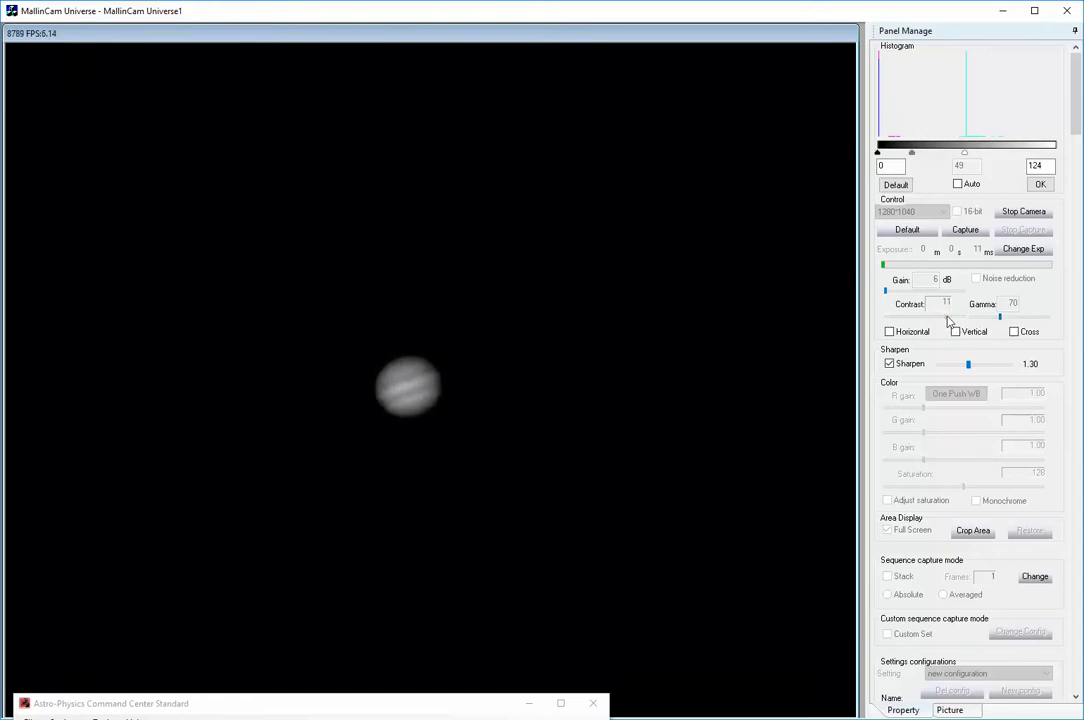
left_click_drag(946, 320, 944, 320)
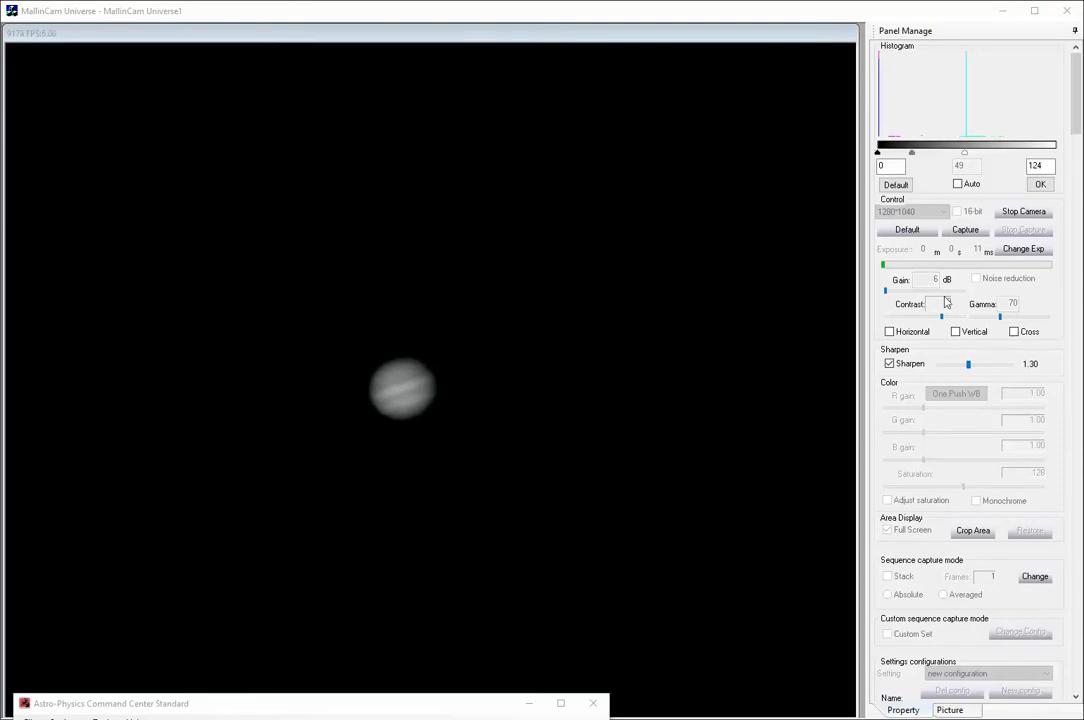
Raise the gain to 7.229 dB, hand-letter the moons beside the planet E, I and C, and clear the markings.
left_click(885, 291)
left_click_drag(885, 291, 910, 293)
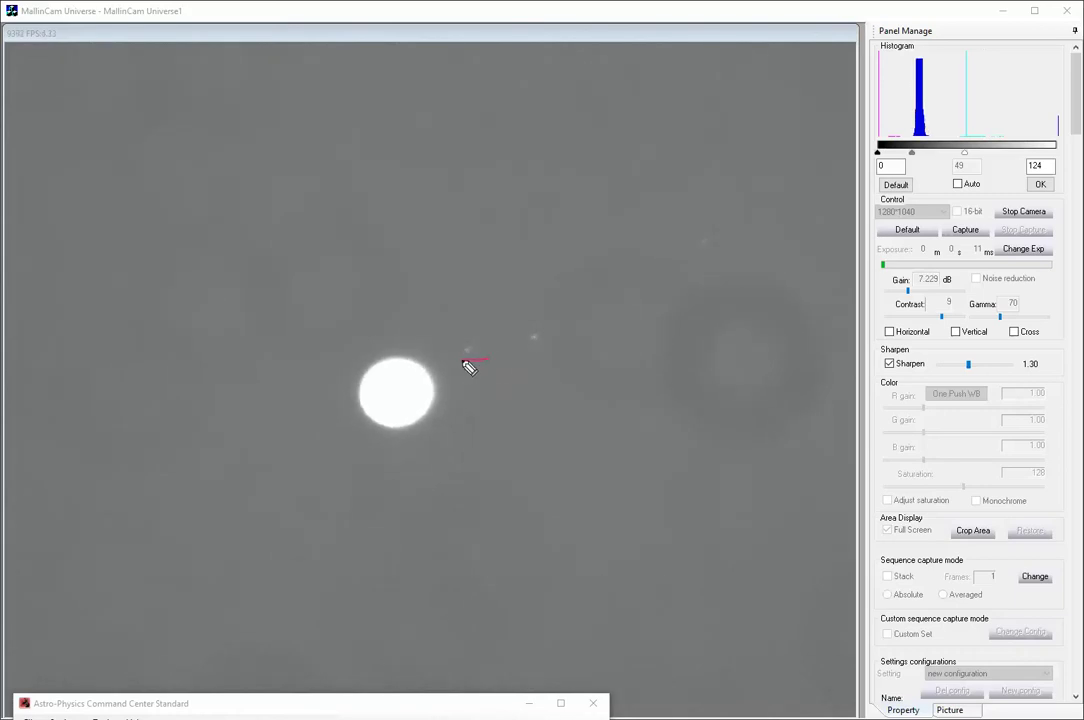
left_click_drag(465, 362, 483, 386)
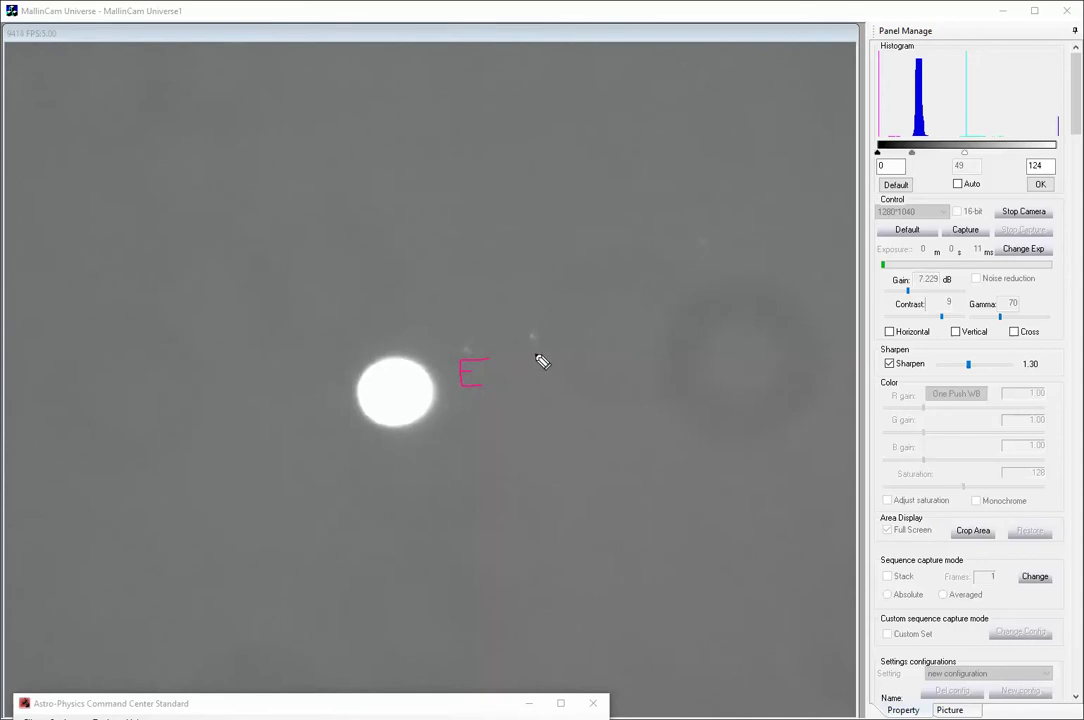
mouse_move(541, 372)
left_mouse_down()
mouse_move(540, 387)
mouse_move(530, 346)
mouse_move(537, 380)
left_mouse_up()
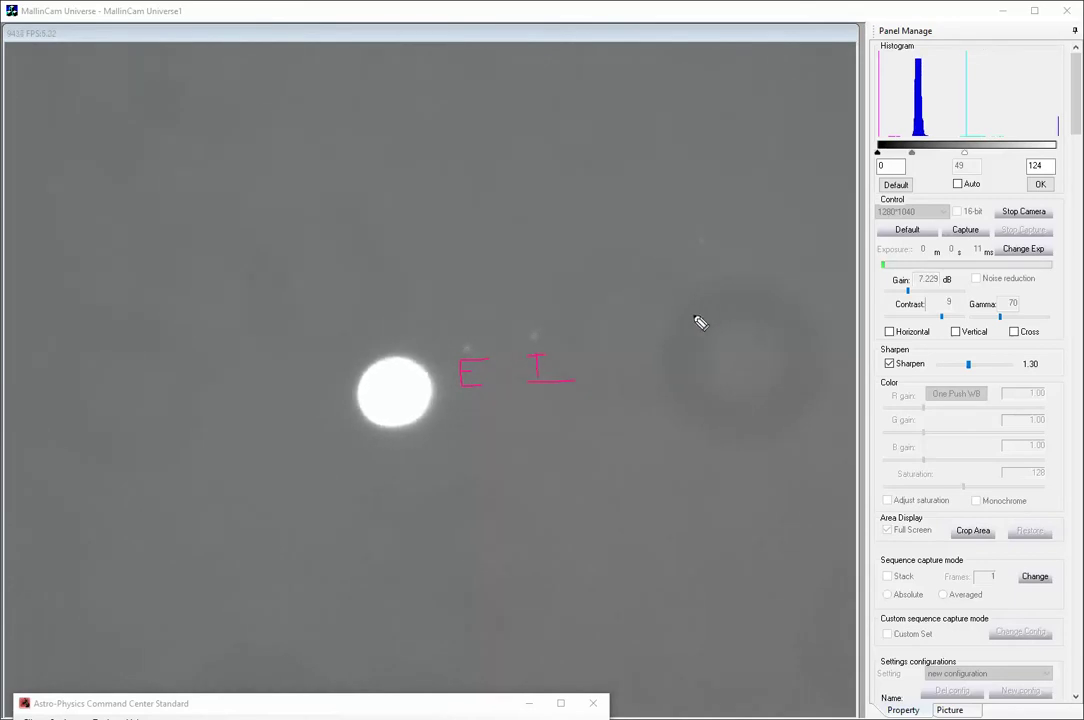
mouse_move(748, 246)
left_mouse_down()
mouse_move(726, 264)
mouse_move(750, 266)
left_mouse_up()
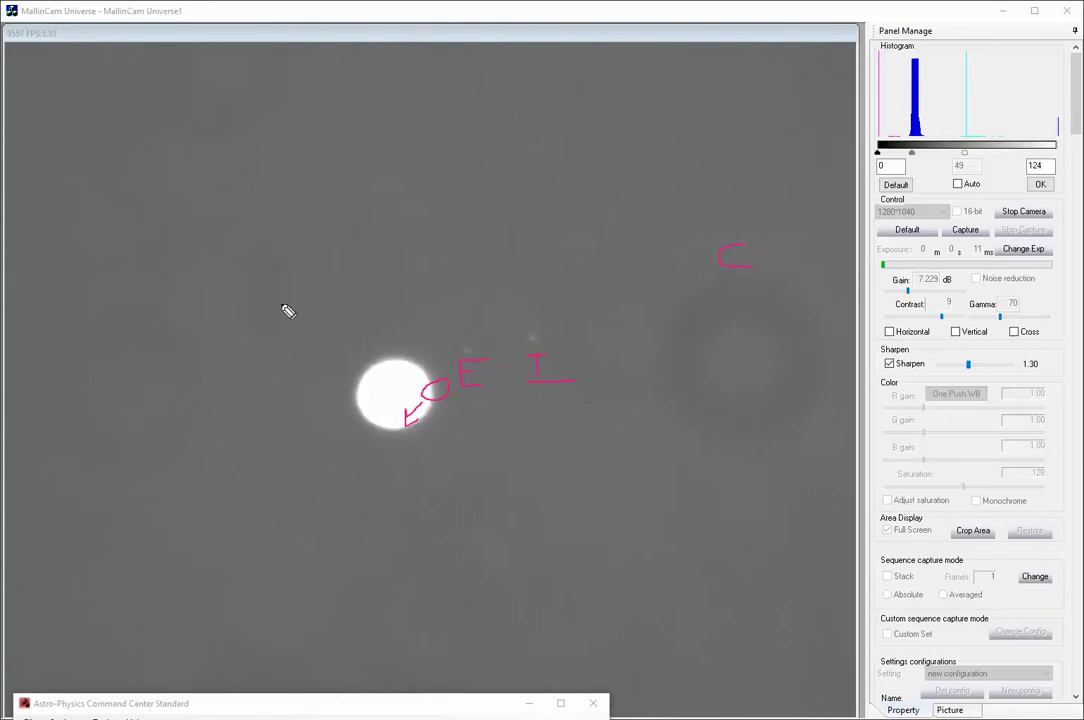
key("e")
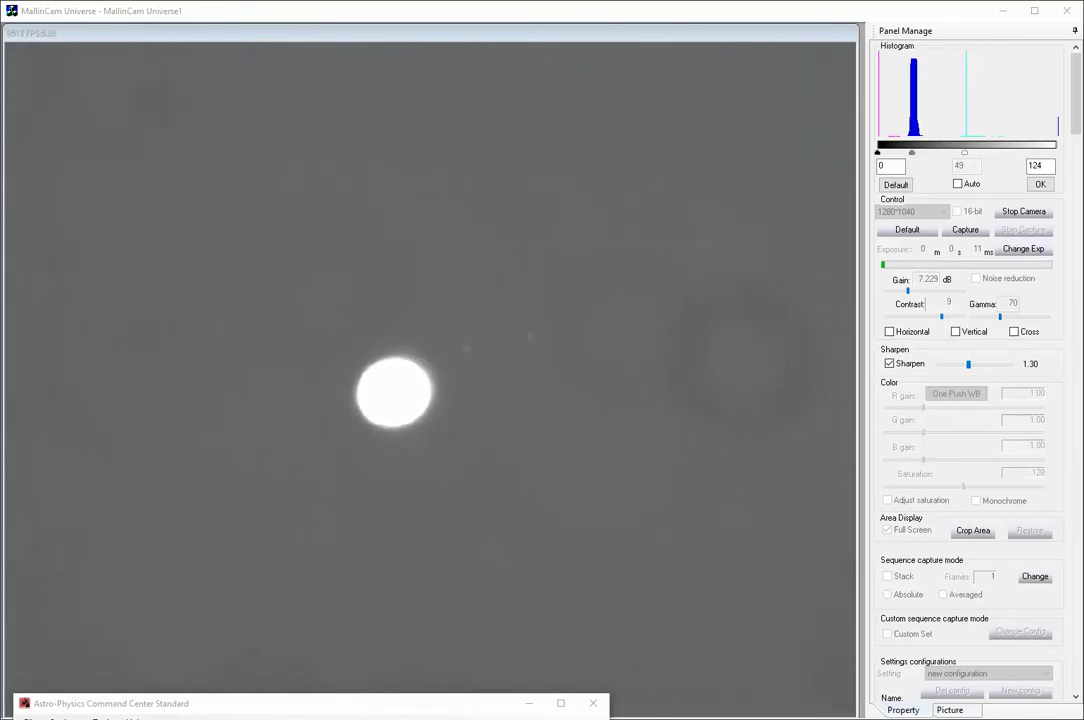
Flip the live image horizontally and lower the gain to 6 dB.
left_click(888, 332)
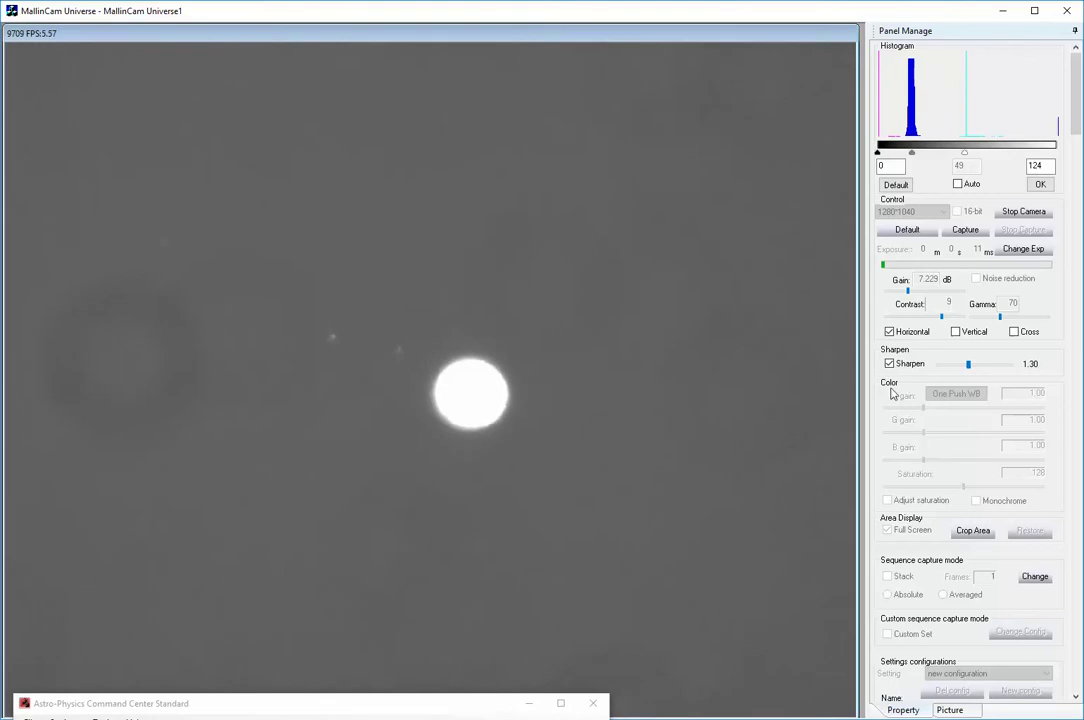
left_click_drag(902, 288, 897, 290)
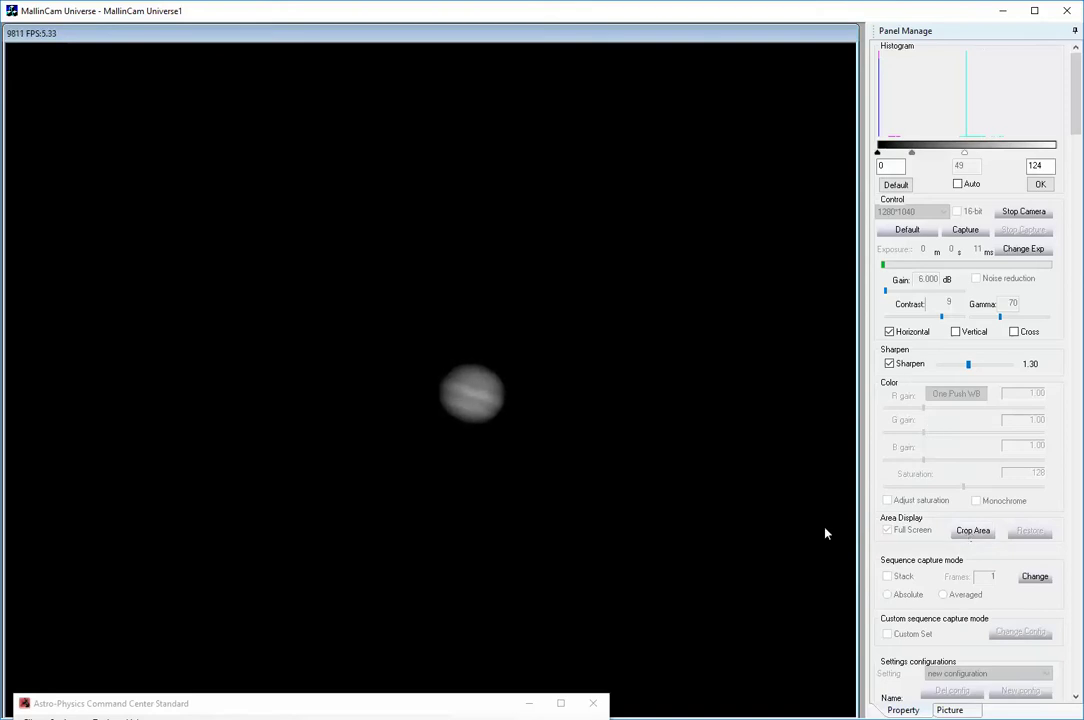
Crop the view around the planet, mark a spot on the edge of a dark band, and restore the full frame.
left_click_drag(406, 333, 557, 448)
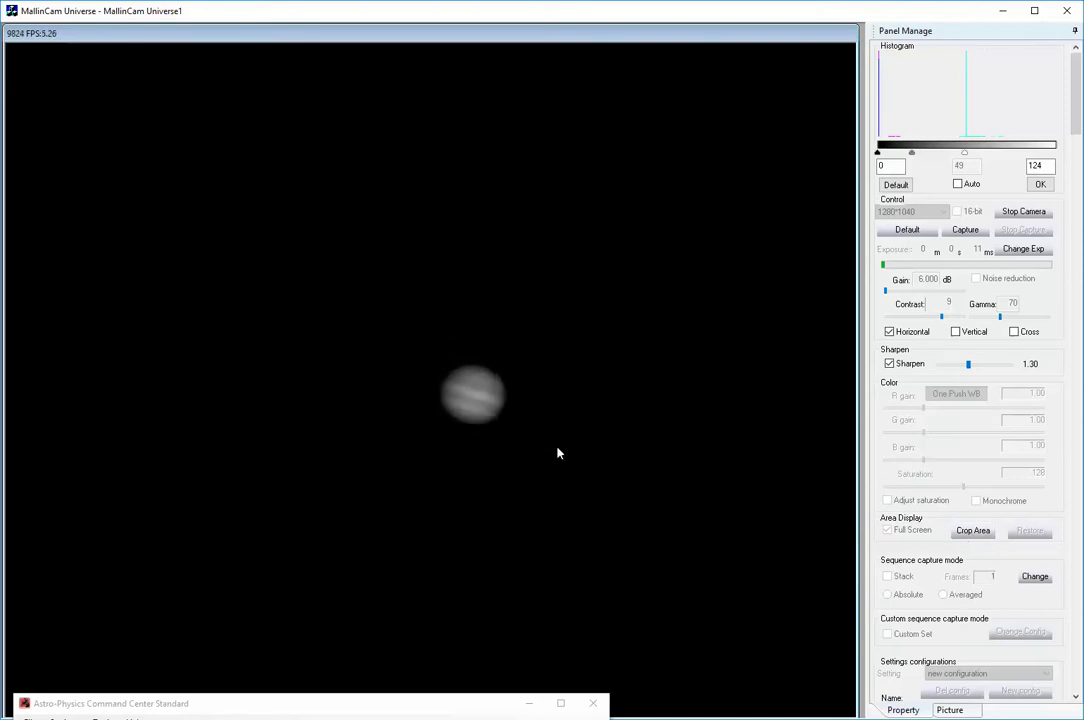
left_click(973, 531)
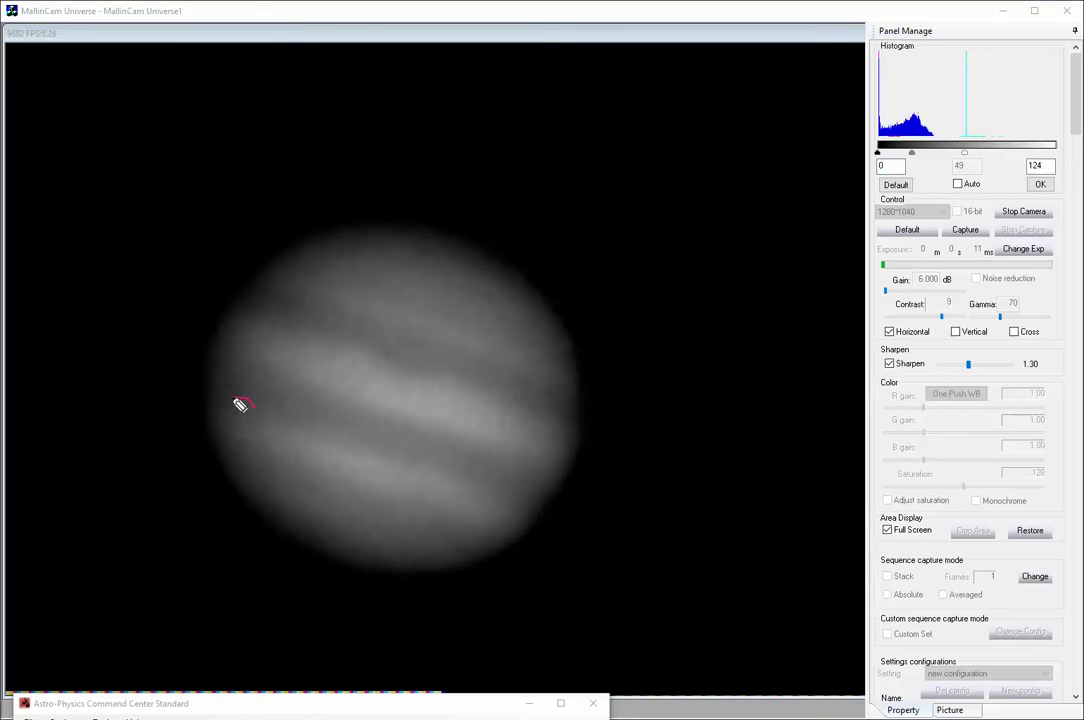
mouse_move(240, 404)
left_mouse_down()
mouse_move(223, 404)
mouse_move(235, 440)
mouse_move(259, 445)
mouse_move(259, 413)
left_mouse_up()
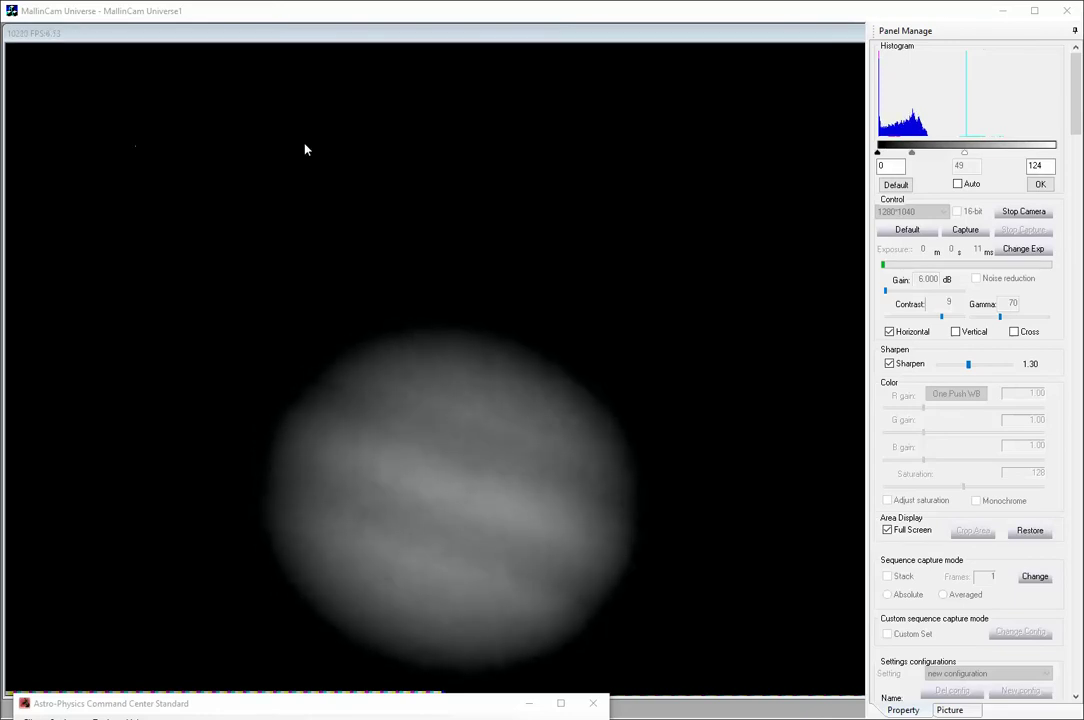
left_click(1033, 535)
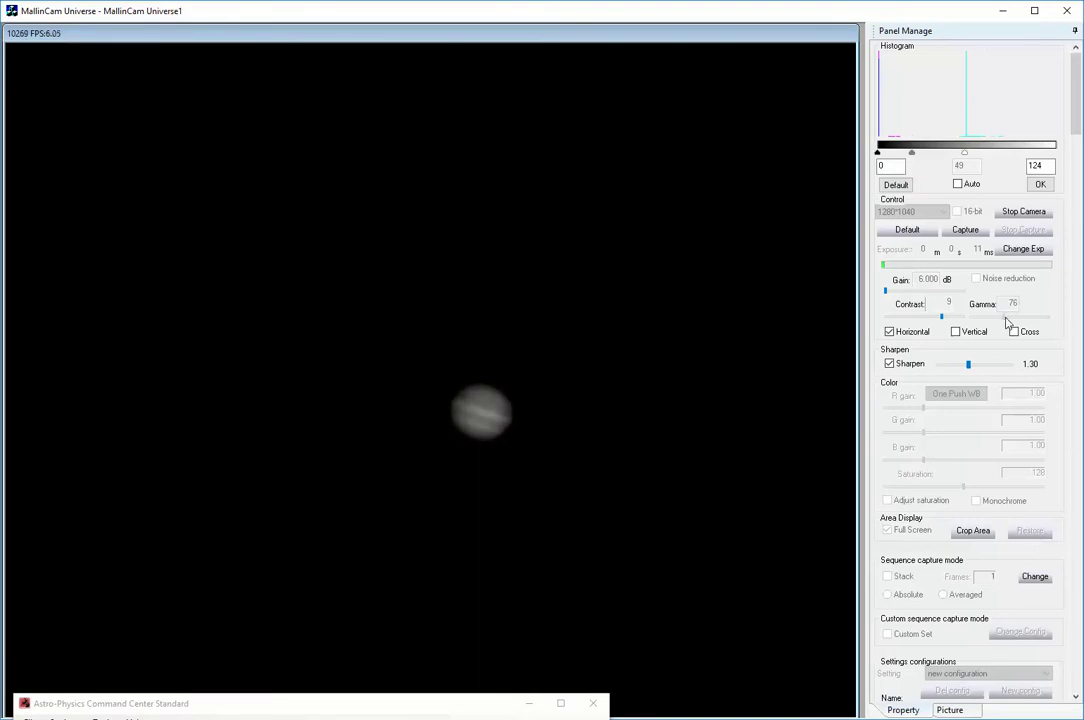
Raise the gamma to 85, examine the bands in a crop tightly around the planet, and restore the full frame.
left_click_drag(1010, 322, 1013, 323)
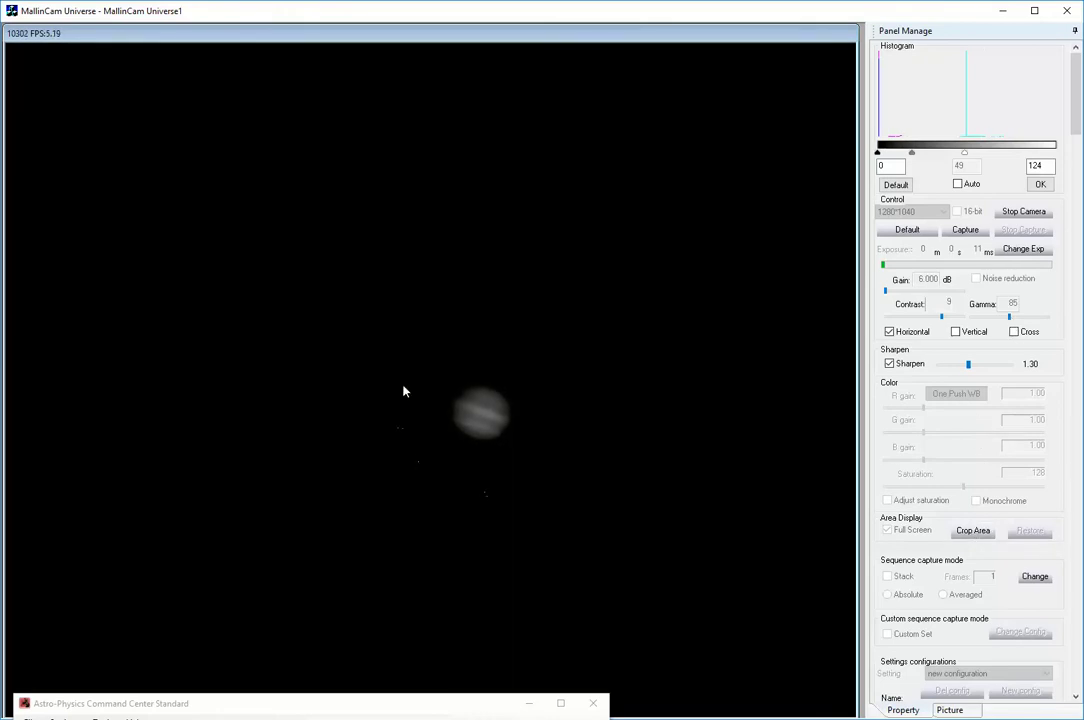
left_click_drag(423, 393, 547, 457)
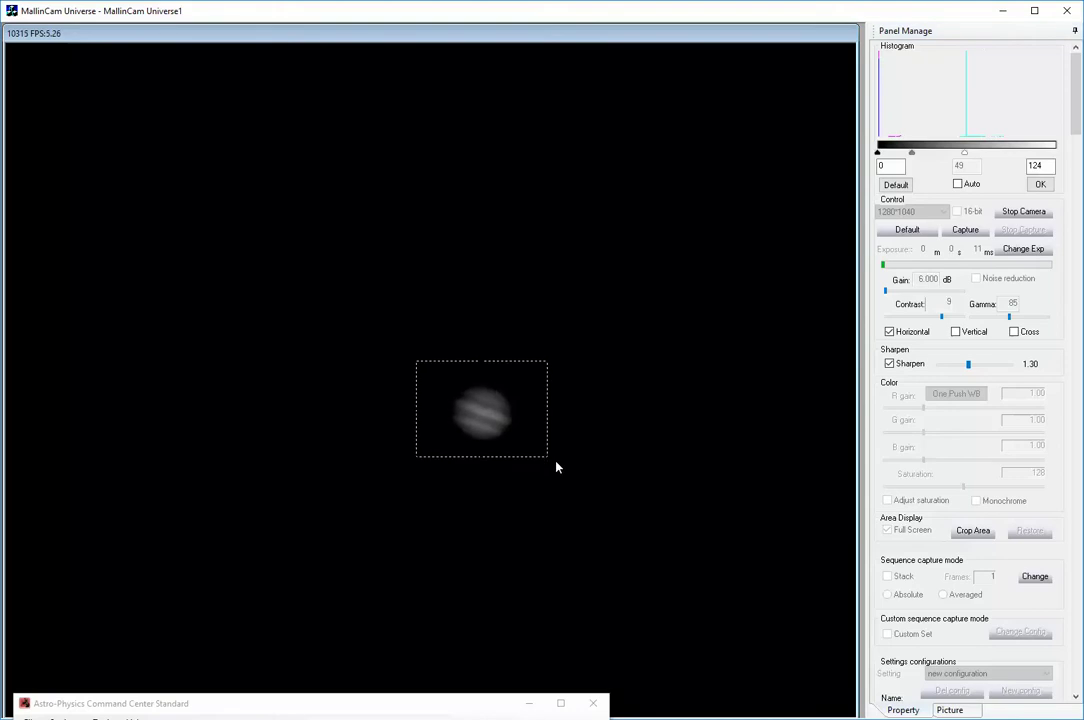
left_click(973, 531)
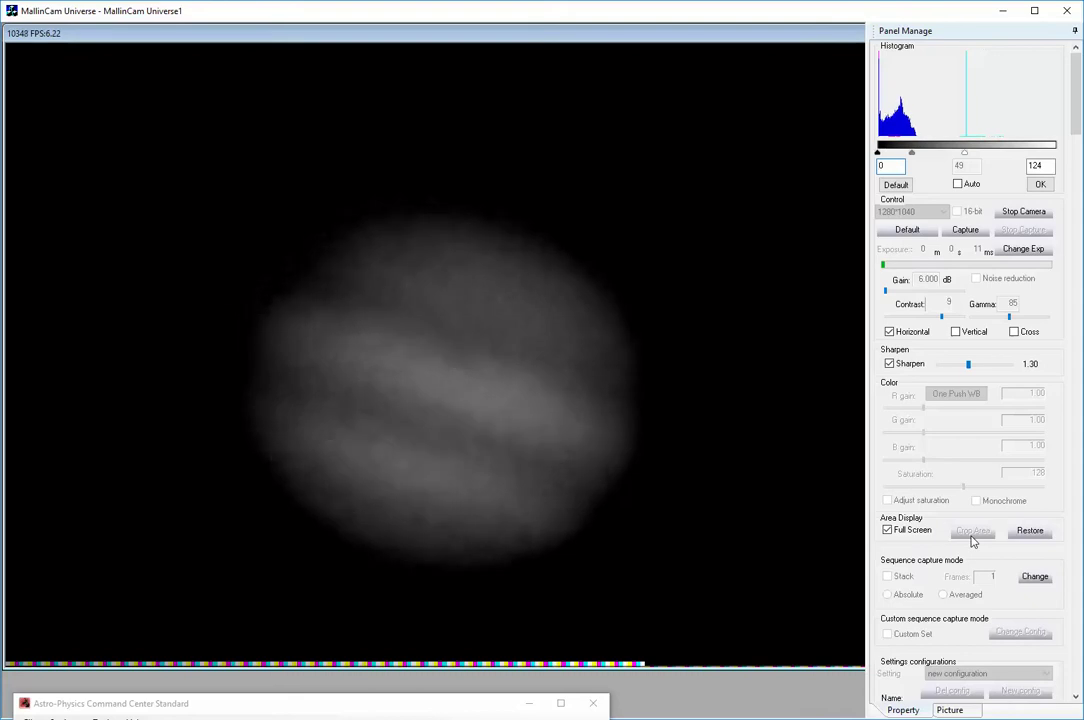
left_click(1030, 531)
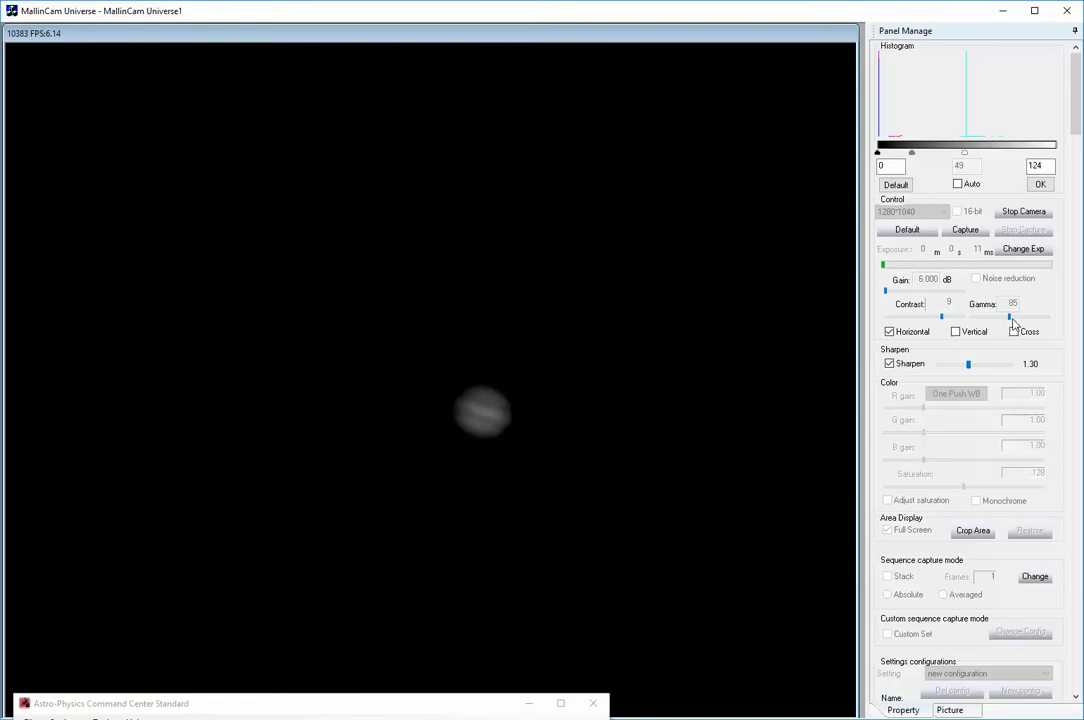
Lower the gamma in stages to 47 and raise the contrast to 16.
left_click_drag(1012, 323, 1007, 323)
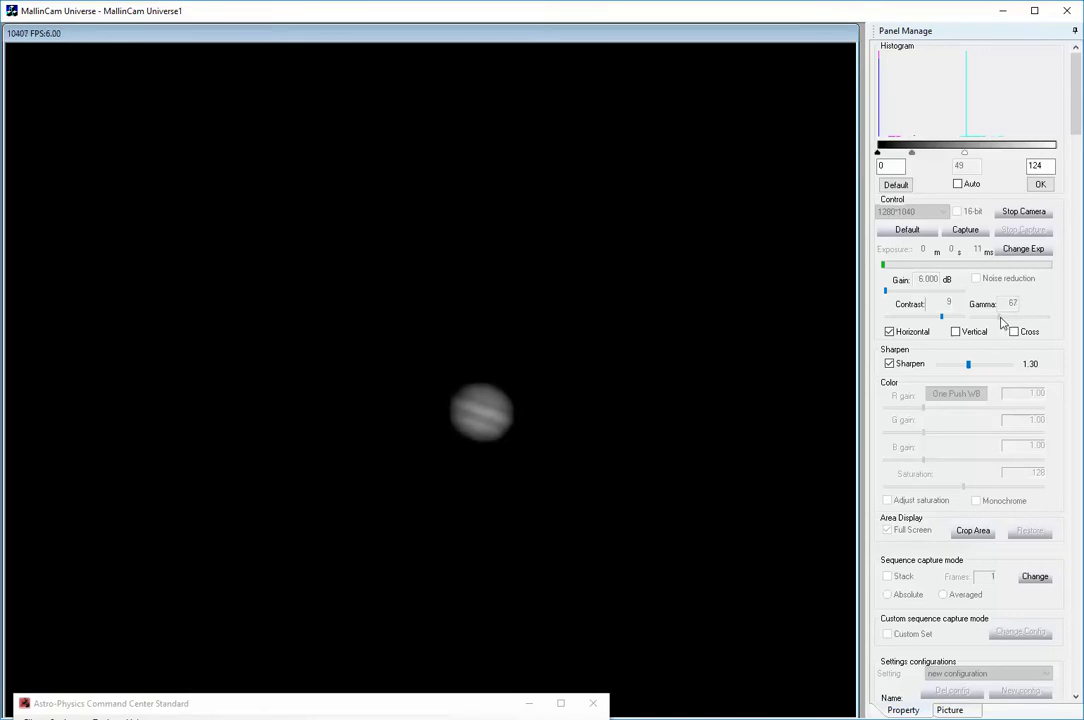
left_click_drag(996, 322, 994, 322)
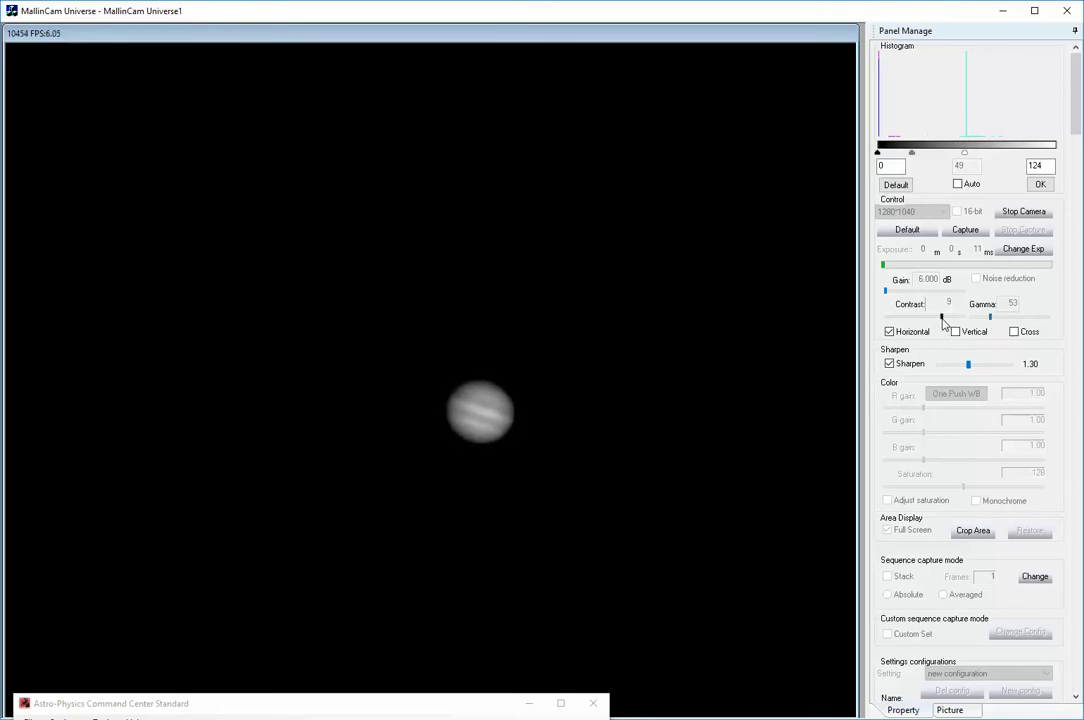
left_click_drag(940, 323, 952, 323)
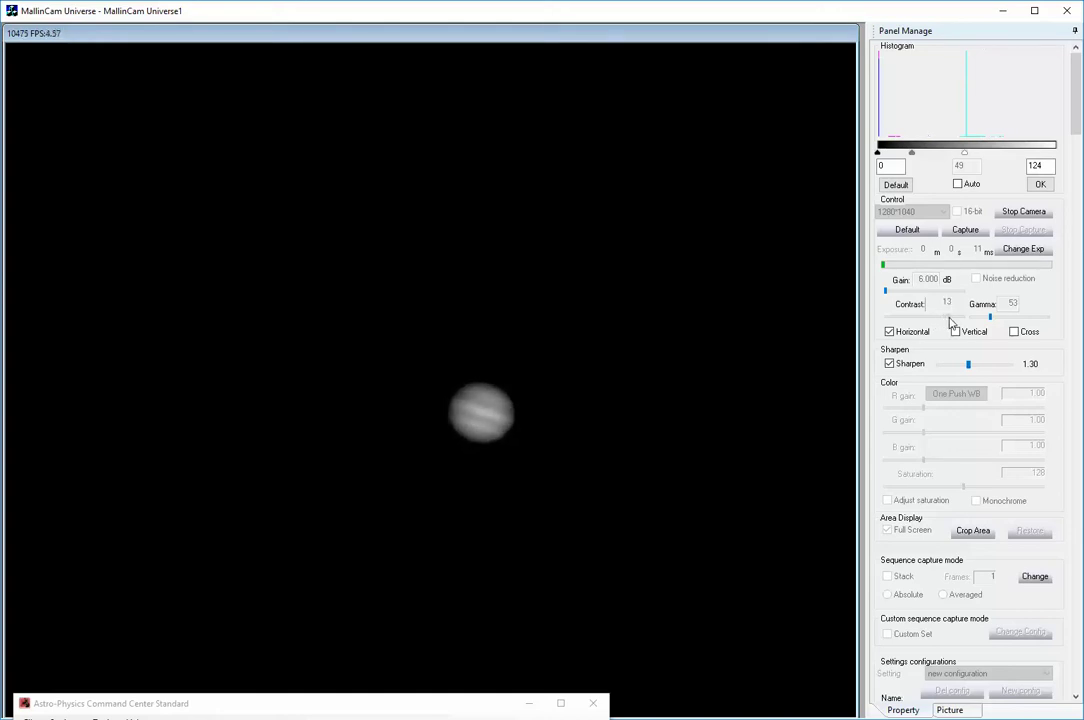
left_click_drag(951, 322, 987, 324)
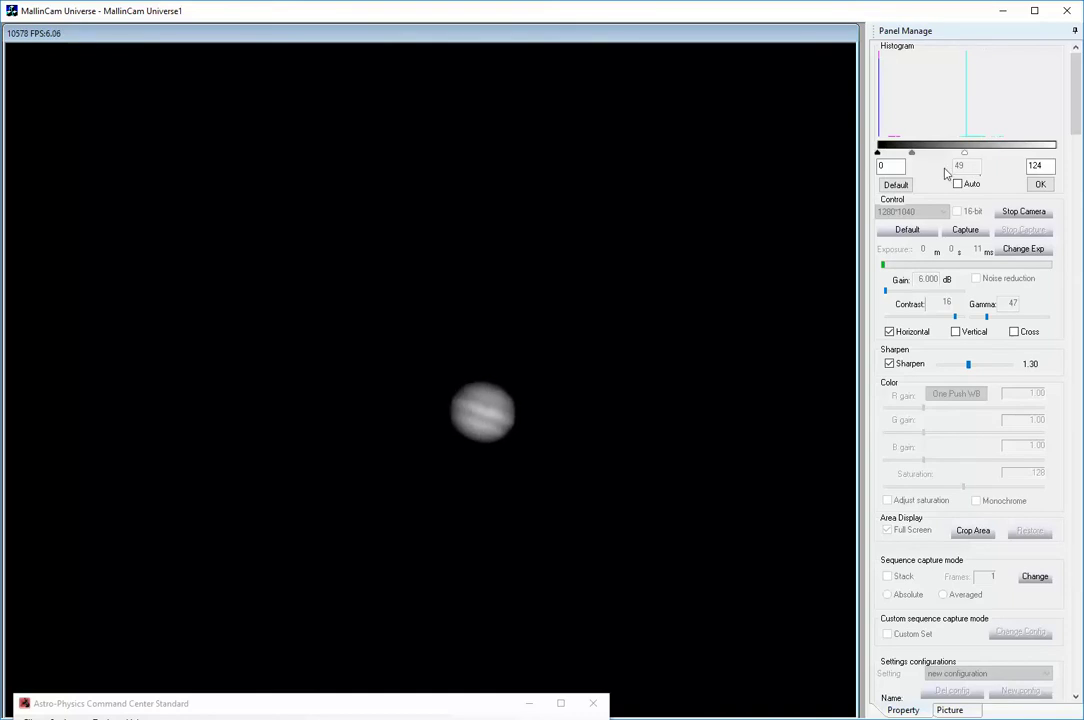
Set the histogram midtone to 51 and raise the gamma in single increments to 51.
left_click_drag(912, 153, 913, 157)
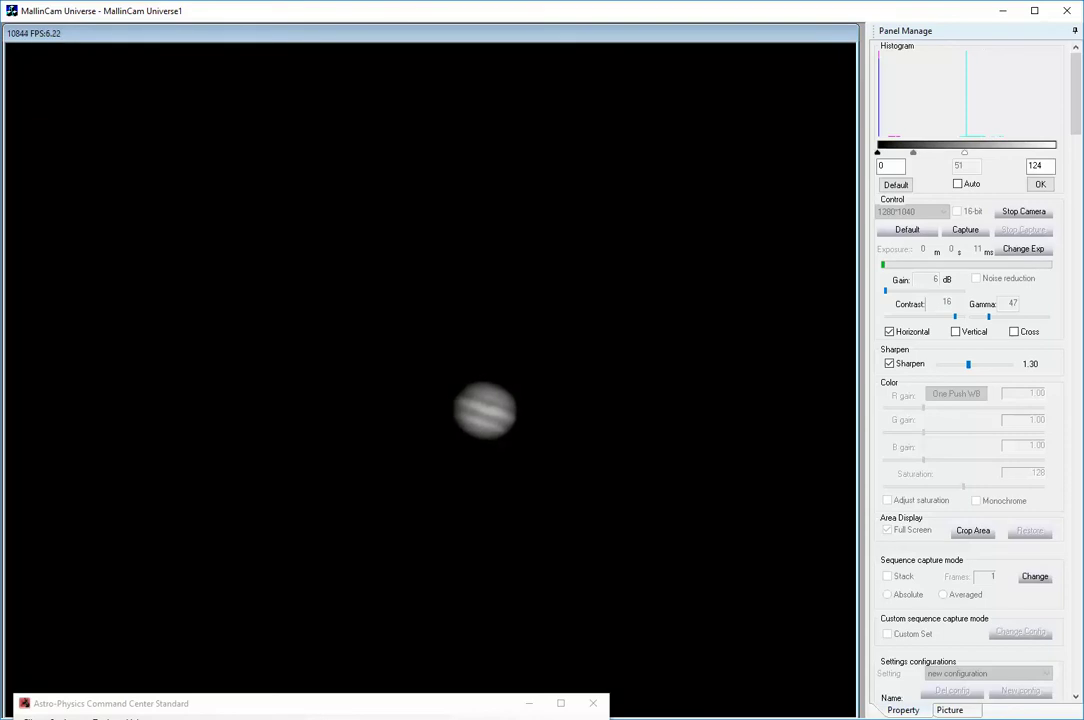
key("Right")
key("Right")
key("Right")
key("Right")
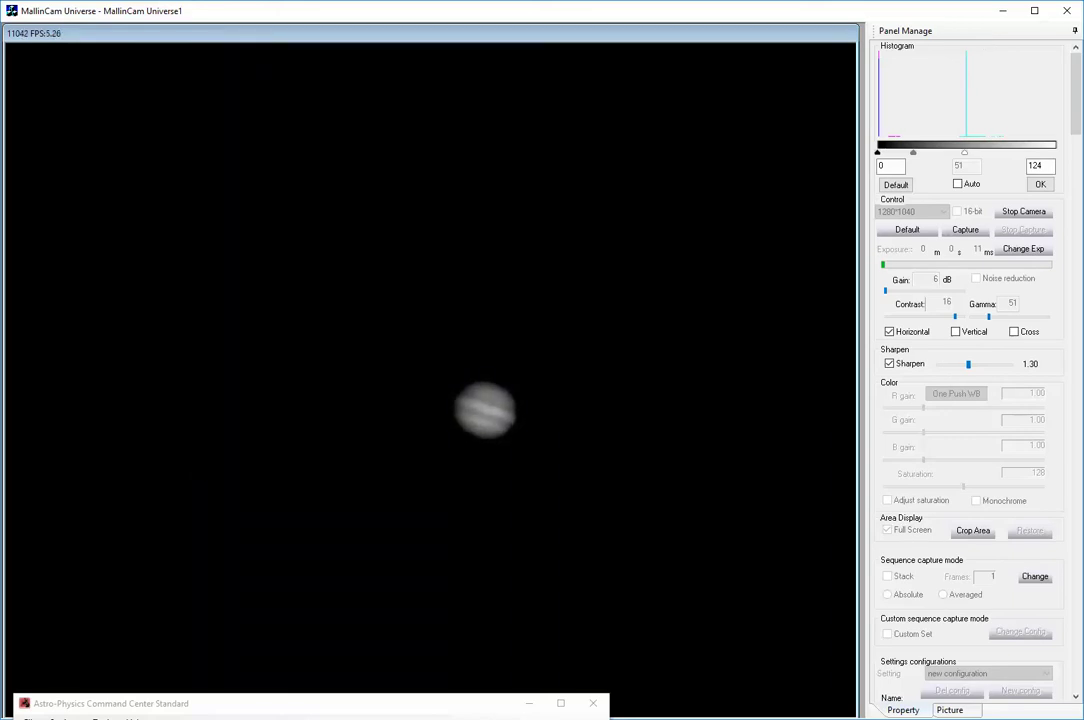
Handwrite "SSIm" in the upper corner of the live view, underline it, and draw a curved stroke beside it.
key("ctrl+2")
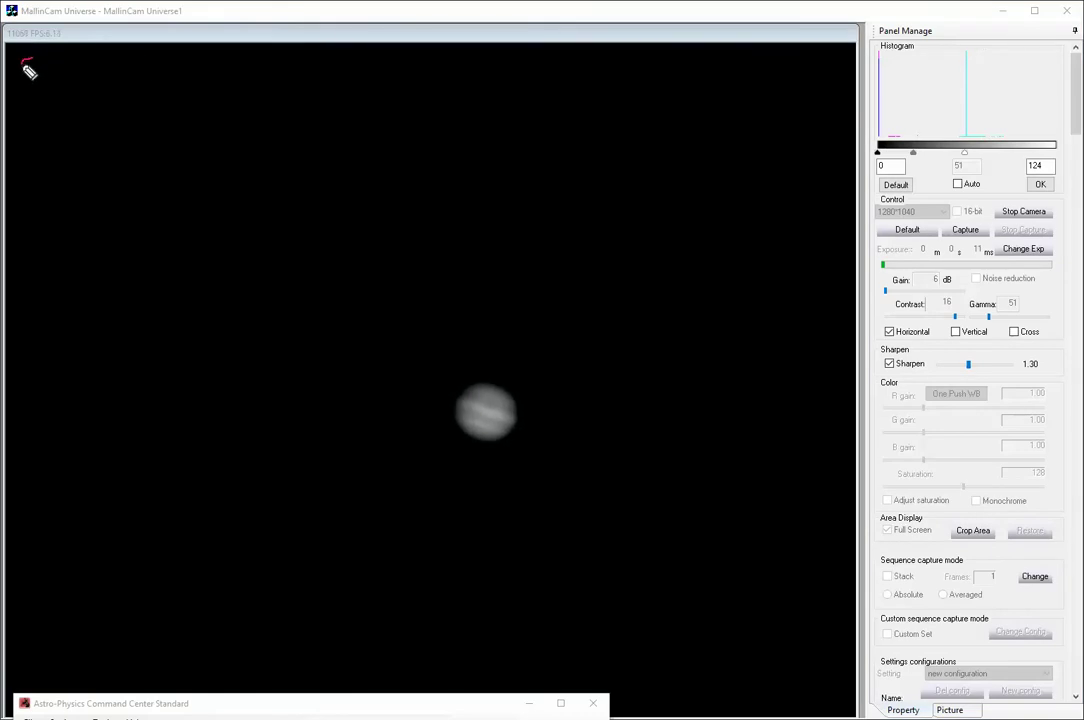
mouse_move(31, 68)
left_mouse_down()
mouse_move(37, 88)
mouse_move(24, 79)
mouse_move(53, 60)
mouse_move(48, 68)
mouse_move(66, 68)
mouse_move(57, 82)
mouse_move(97, 58)
left_mouse_up()
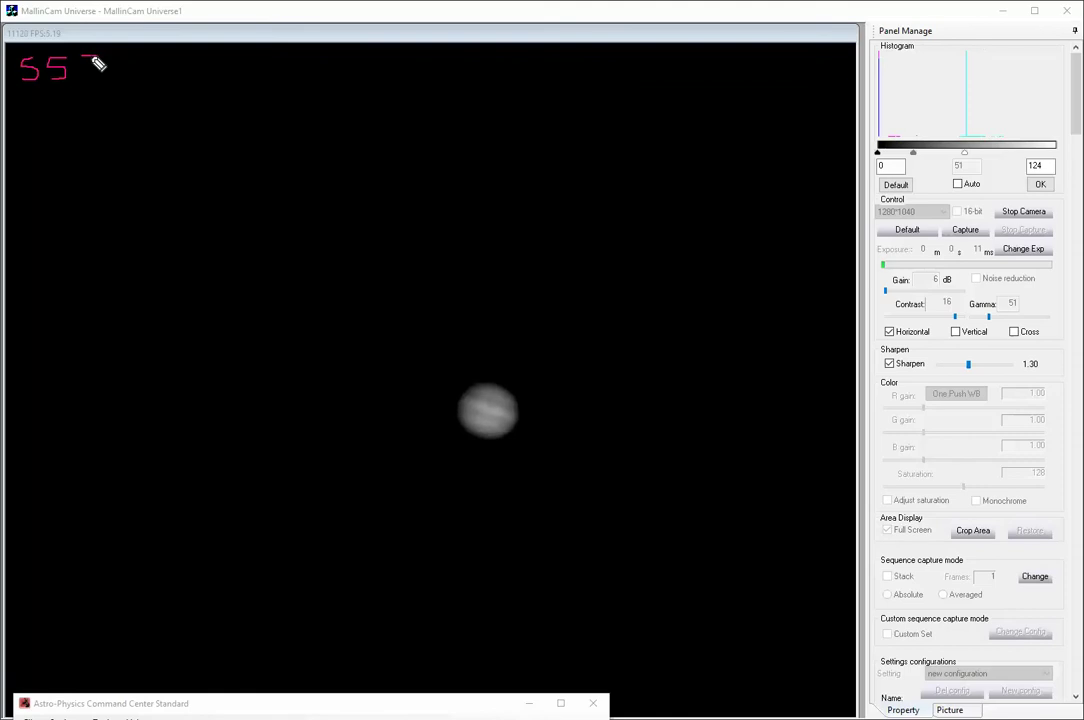
mouse_move(91, 59)
left_mouse_down()
mouse_move(91, 77)
mouse_move(125, 76)
left_mouse_up()
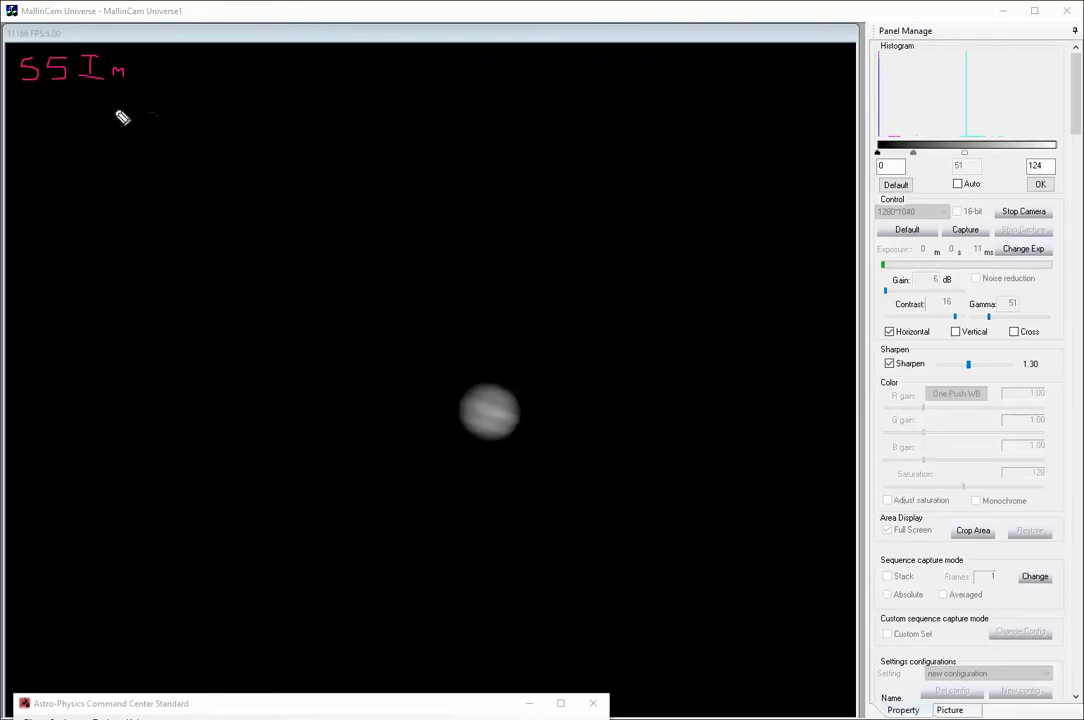
left_click_drag(16, 97, 145, 104)
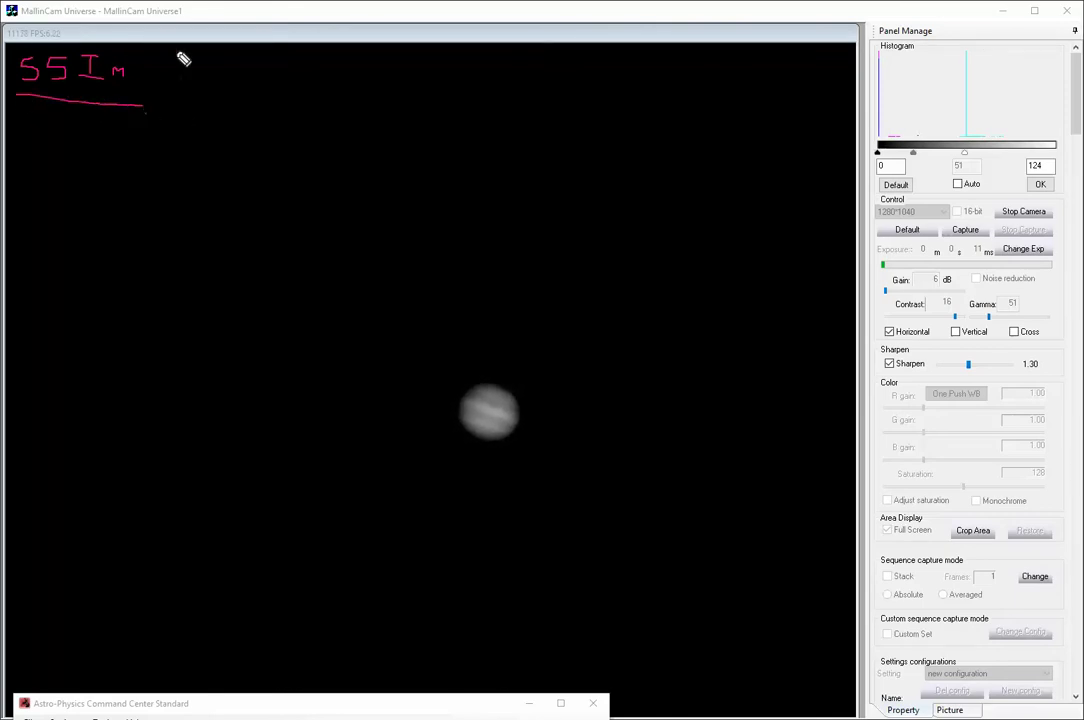
mouse_move(178, 42)
left_mouse_down()
mouse_move(158, 73)
mouse_move(140, 143)
left_mouse_up()
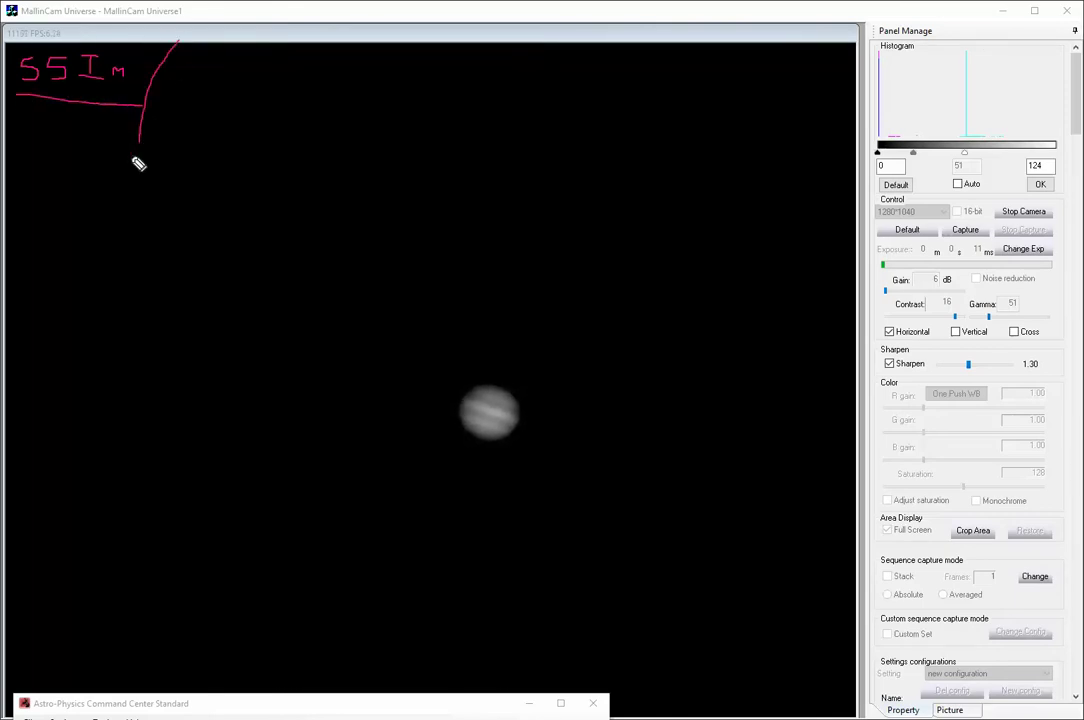
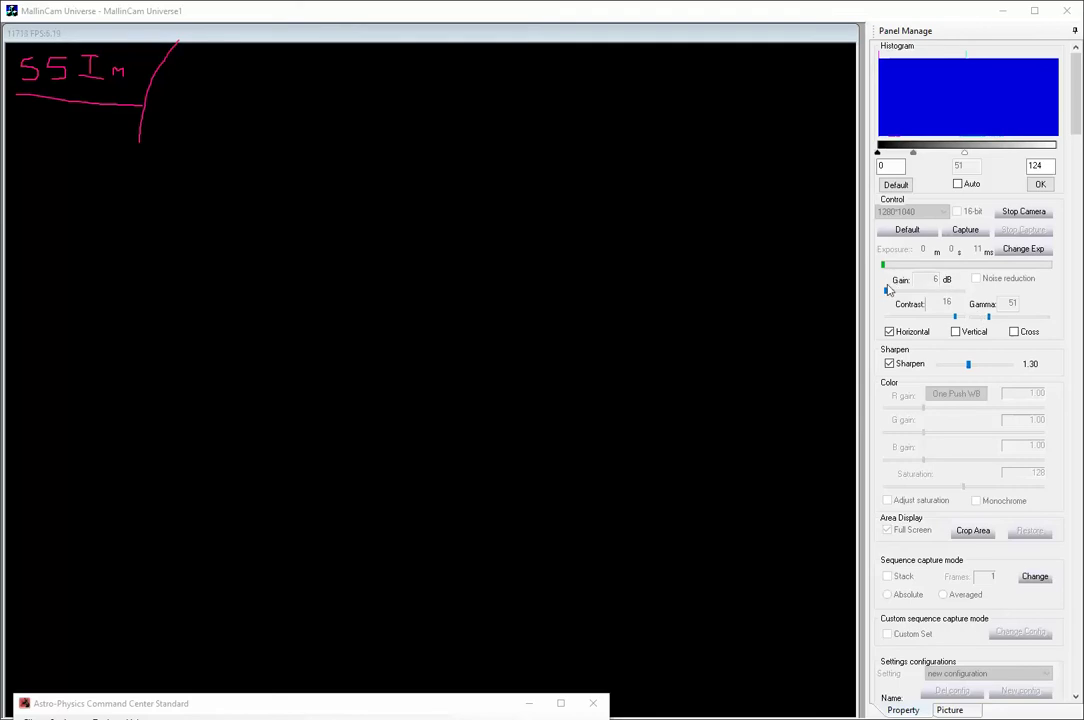
Set the gain to 6 dB and raise the exposure first to 30 ms and finally to 60 ms.
mouse_move(887, 290)
left_mouse_down()
mouse_move(927, 296)
mouse_move(885, 290)
left_mouse_up()
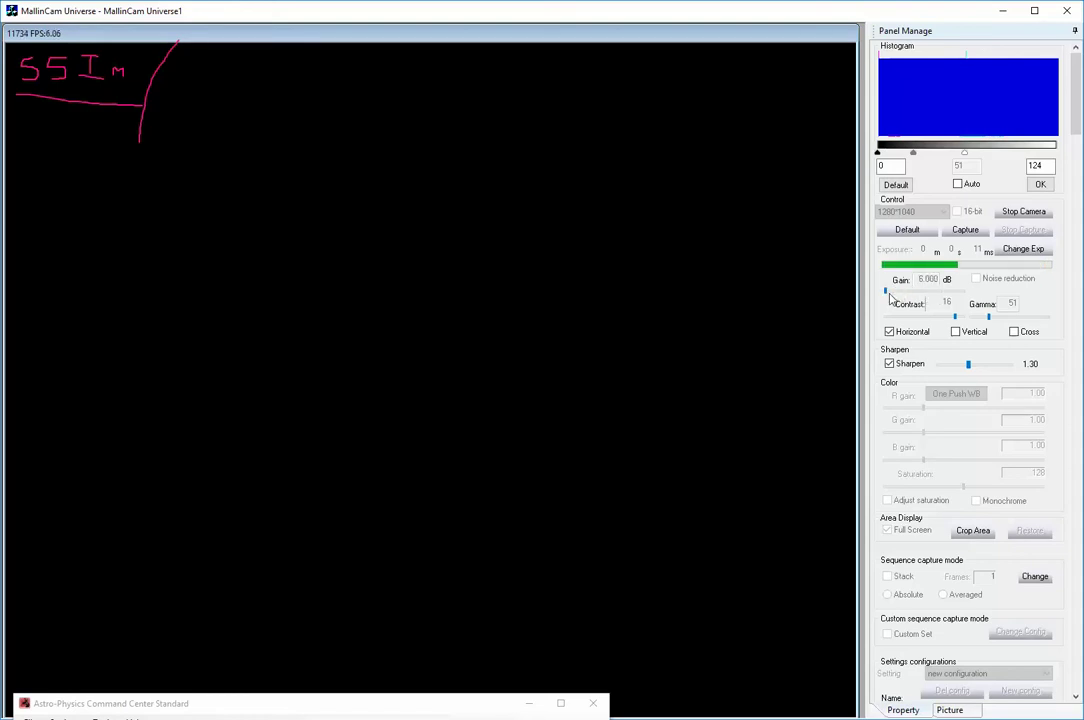
left_click(1003, 250)
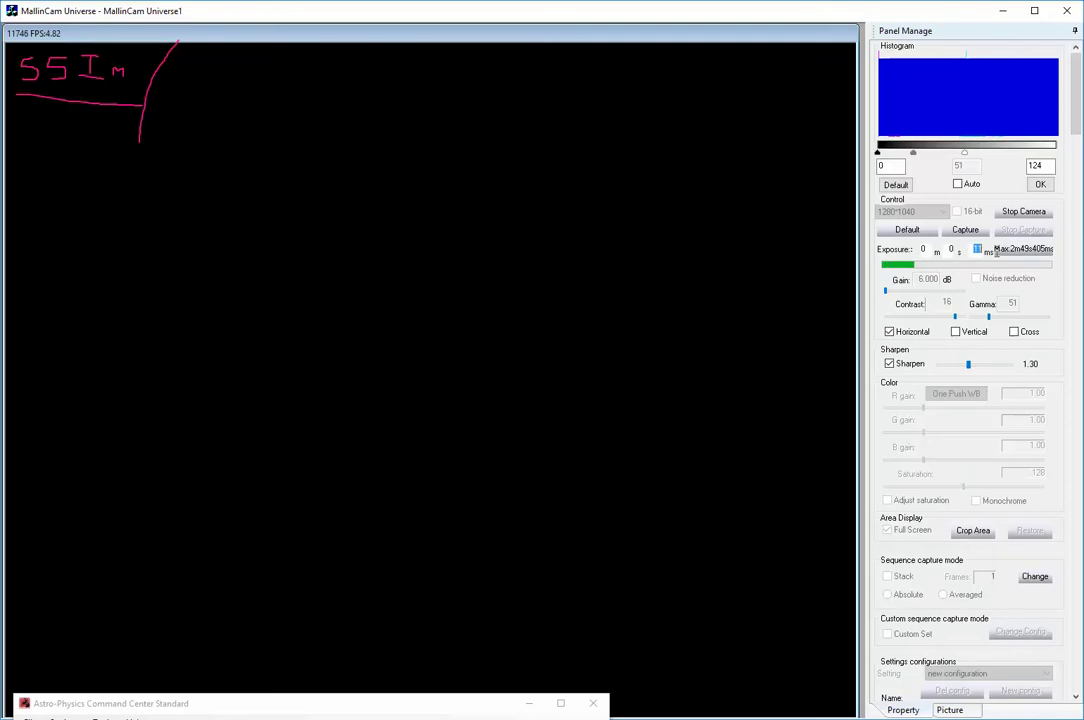
key("BackSpace")
left_click(1005, 255)
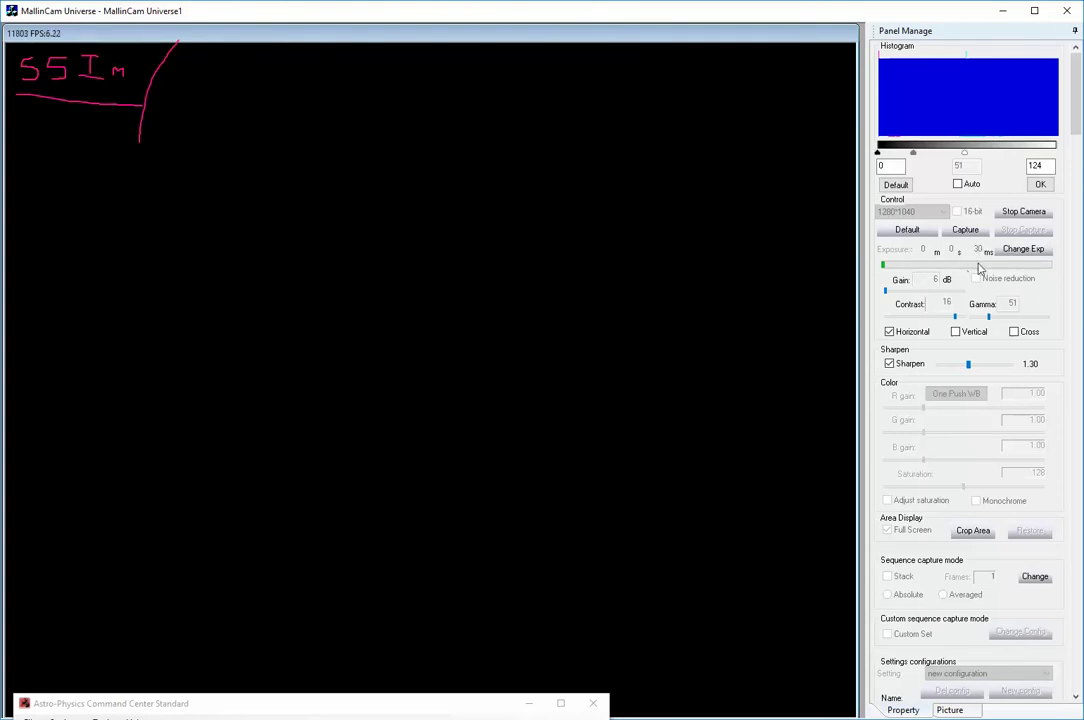
left_click(1018, 249)
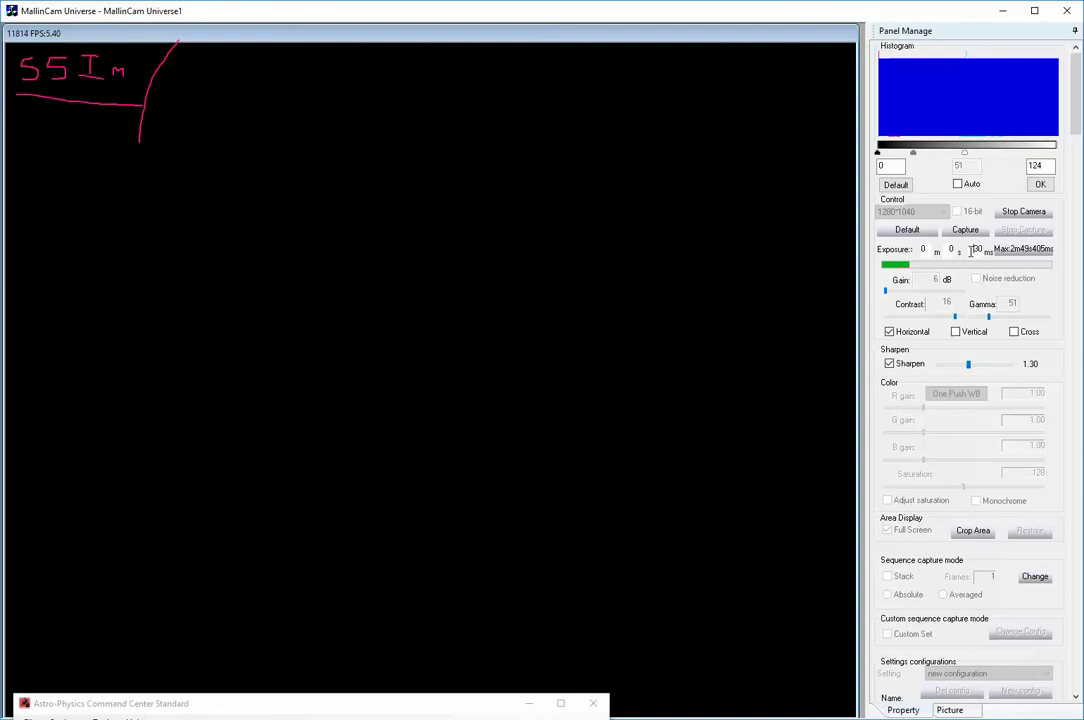
double_click(972, 250)
type("60")
left_click(1020, 254)
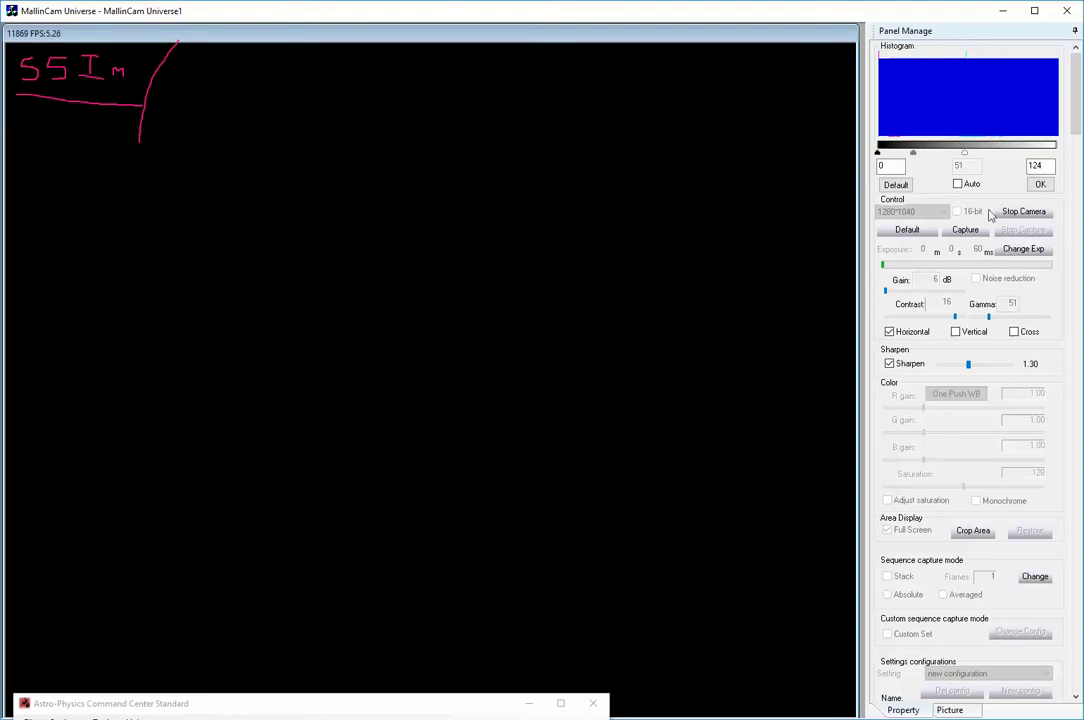
Restore the default histogram levels and brighten the background by lowering the gamma to 20 and the contrast to -12.
left_click(896, 186)
left_click_drag(955, 318, 920, 317)
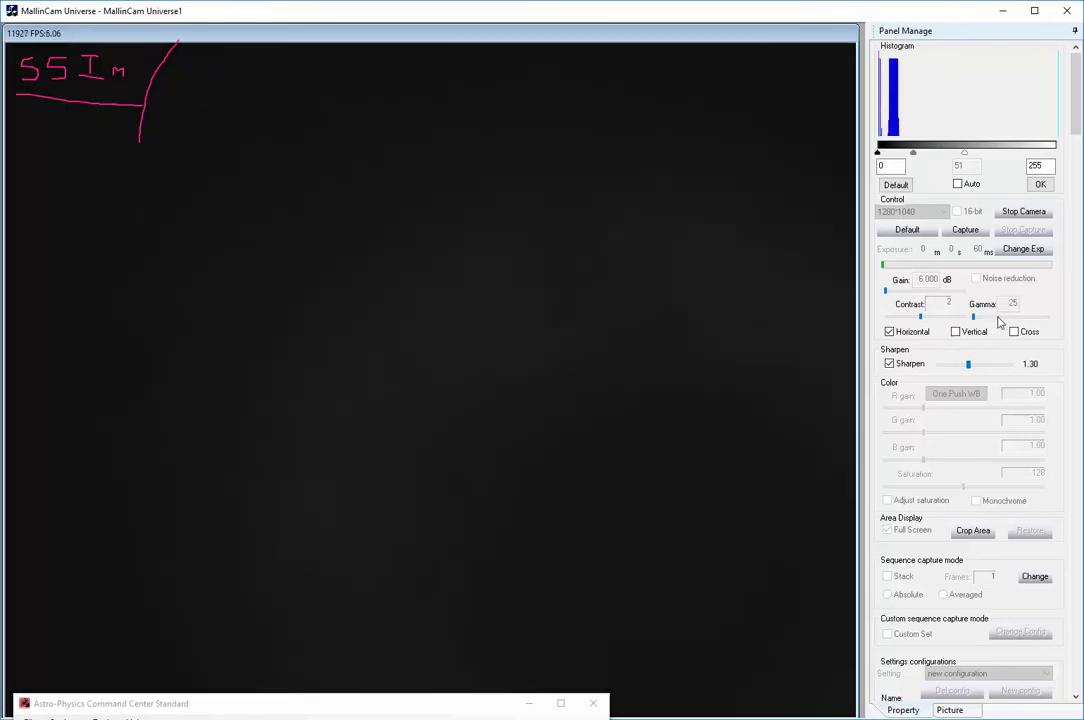
left_click_drag(988, 316, 970, 319)
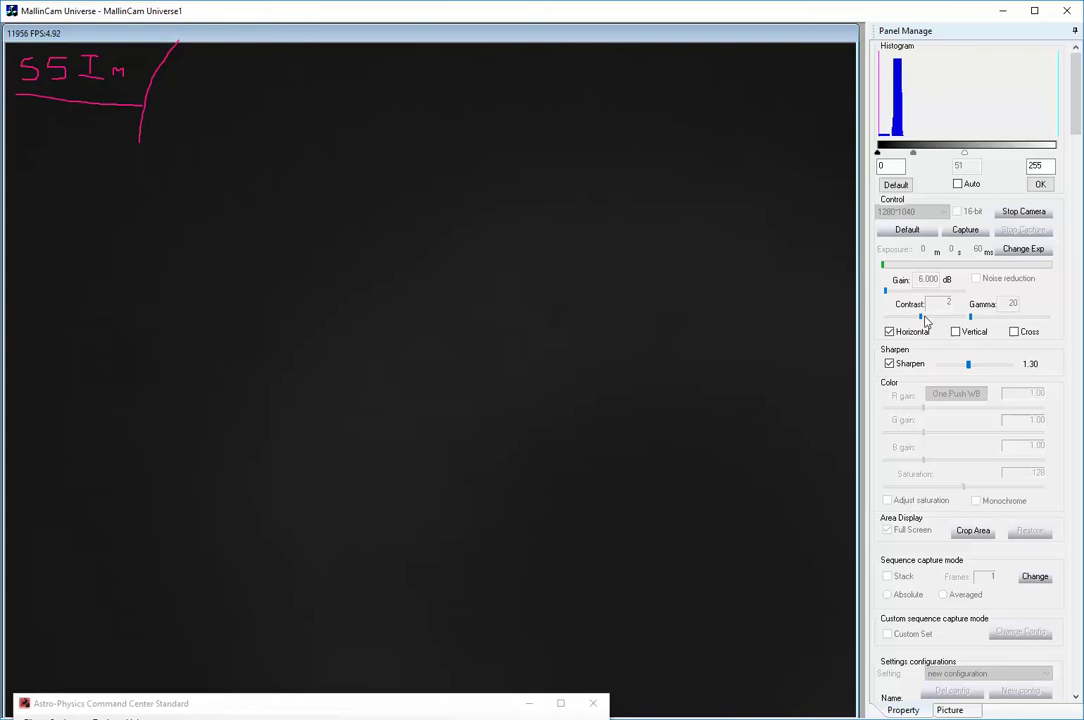
left_click_drag(920, 316, 902, 322)
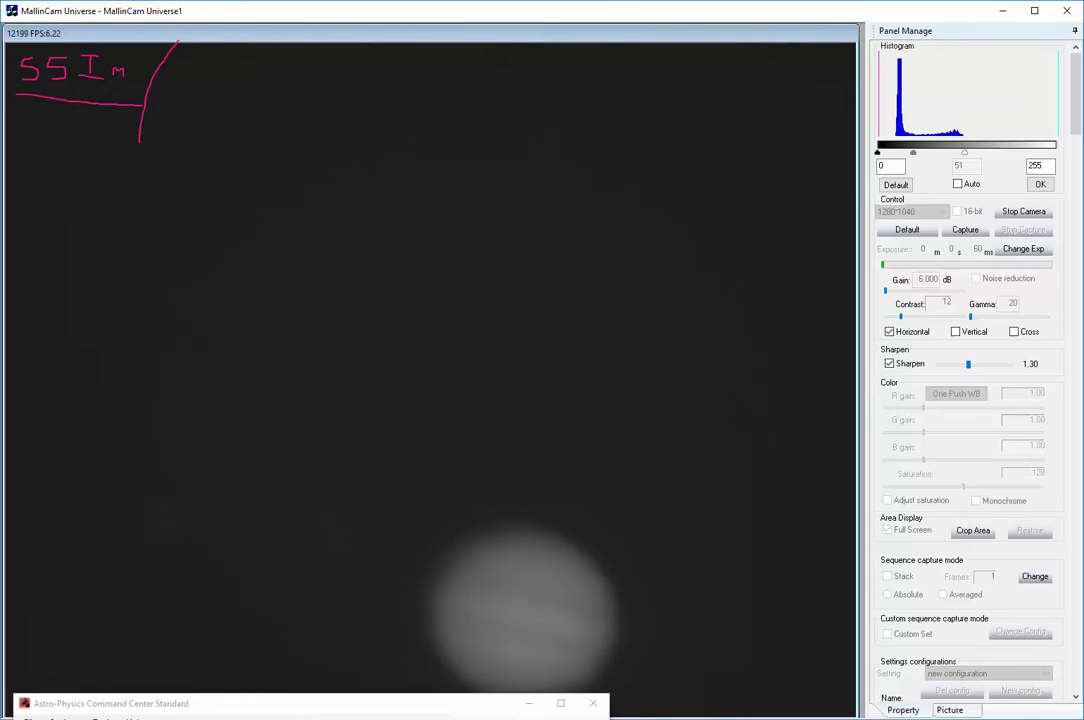
Switch briefly to Astro-Physics Command Center, and set the camera histogram's white level to 121 and midtone to 20.
key("alt+Tab")
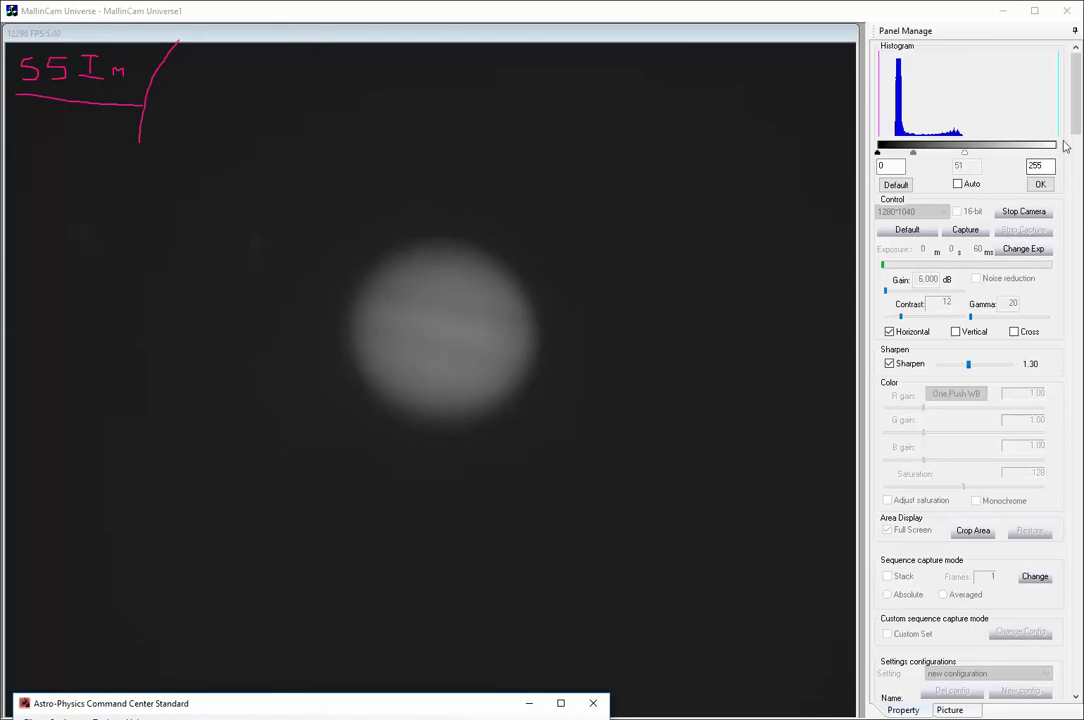
left_click(966, 157)
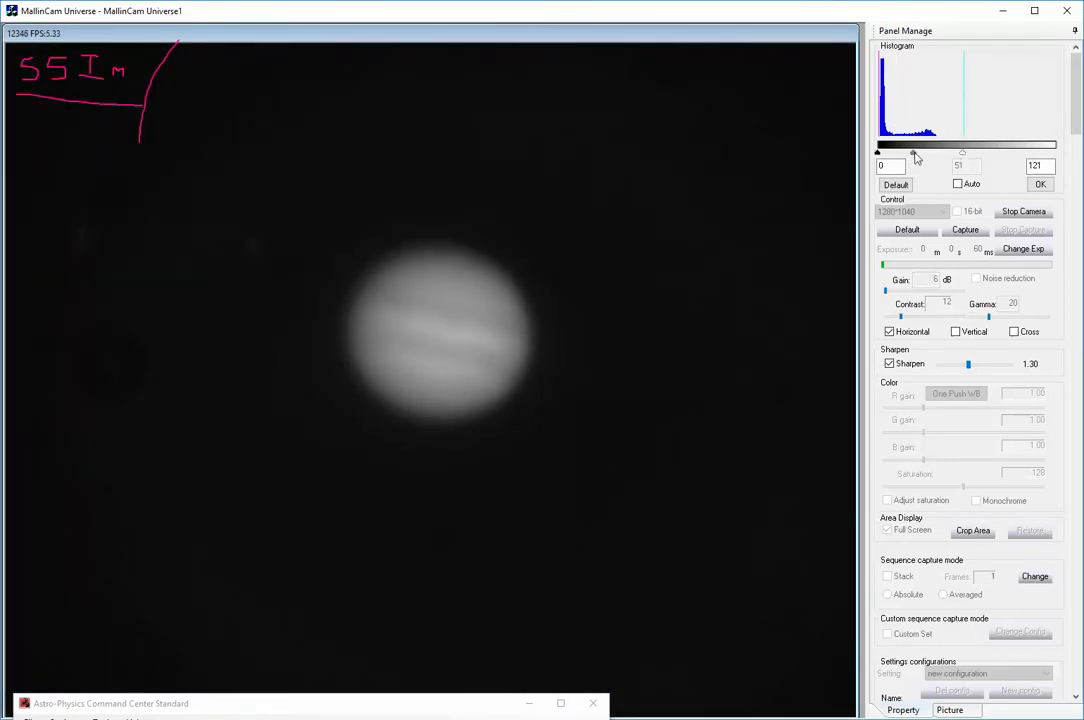
left_click_drag(915, 157, 892, 160)
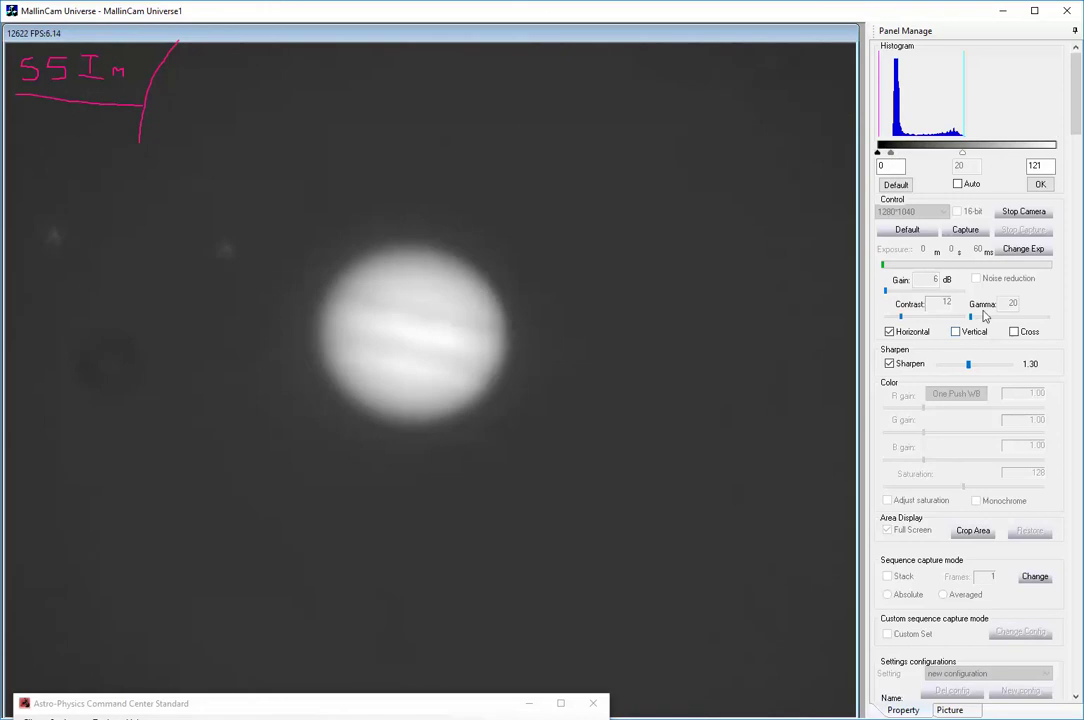
Raise the gamma to 63 and adjust the contrast in small increments to 4.
left_click_drag(970, 318, 996, 322)
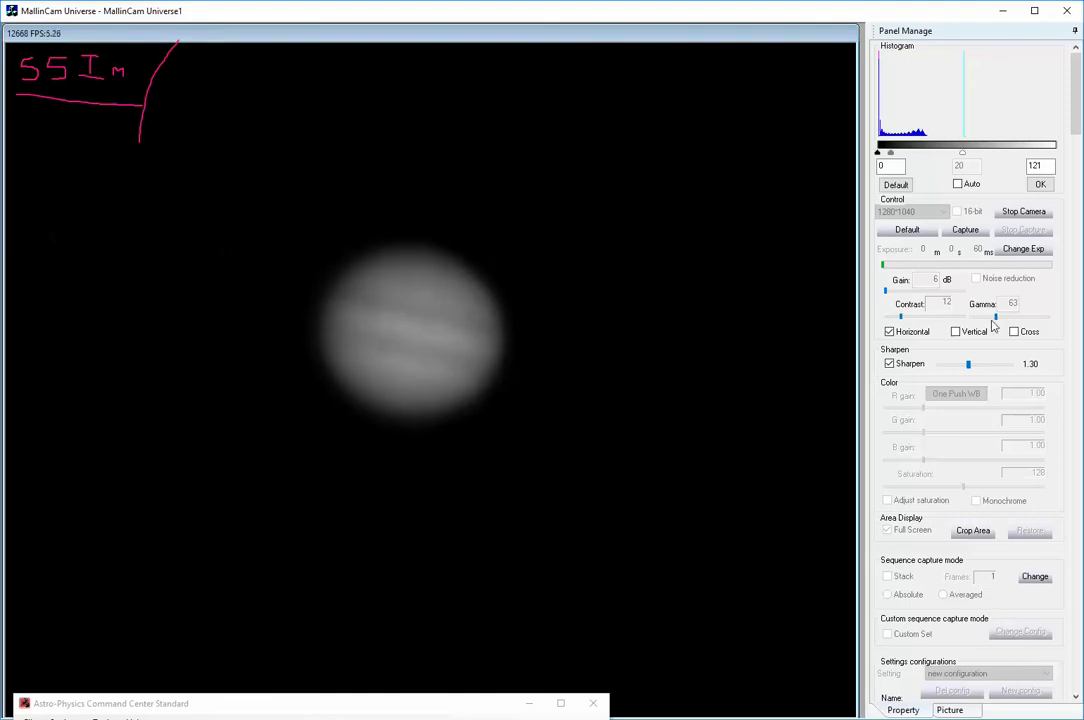
scroll(901, 312, "down", 5)
scroll(913, 317, "down", 6)
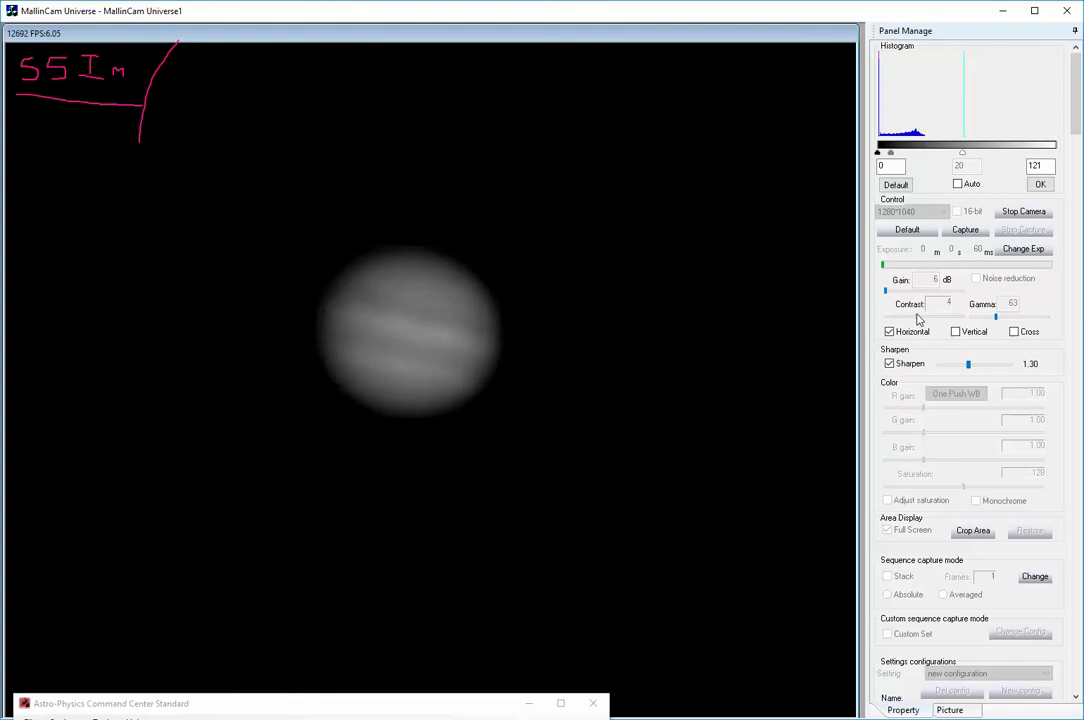
scroll(928, 318, "up", 1)
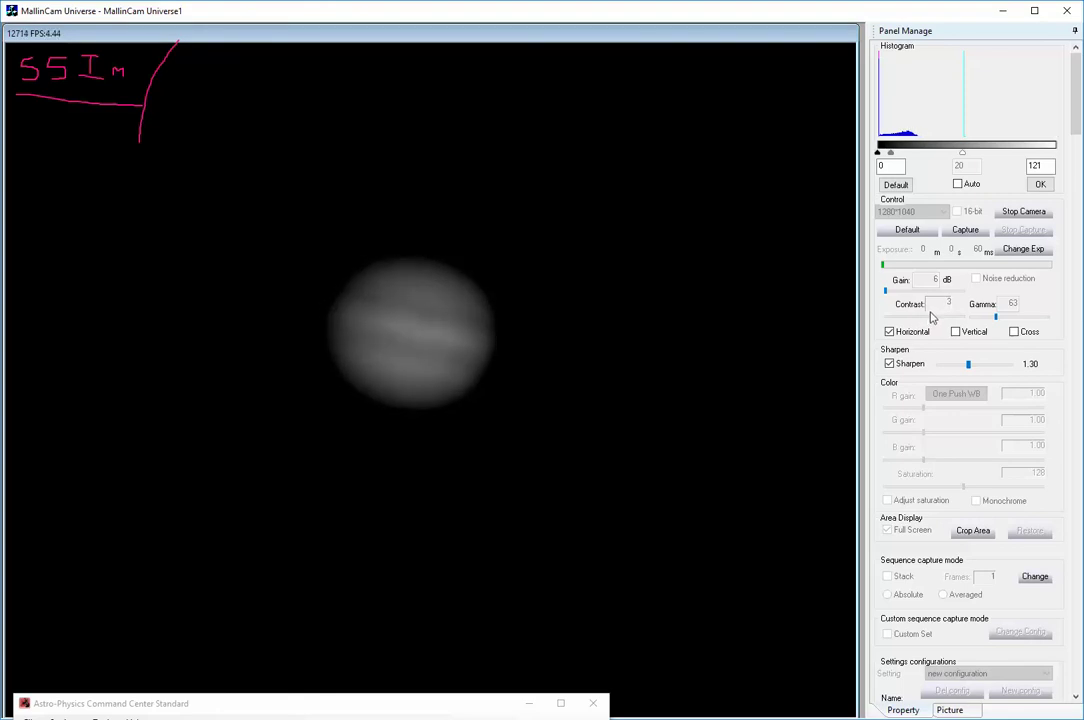
scroll(933, 317, "up", 1)
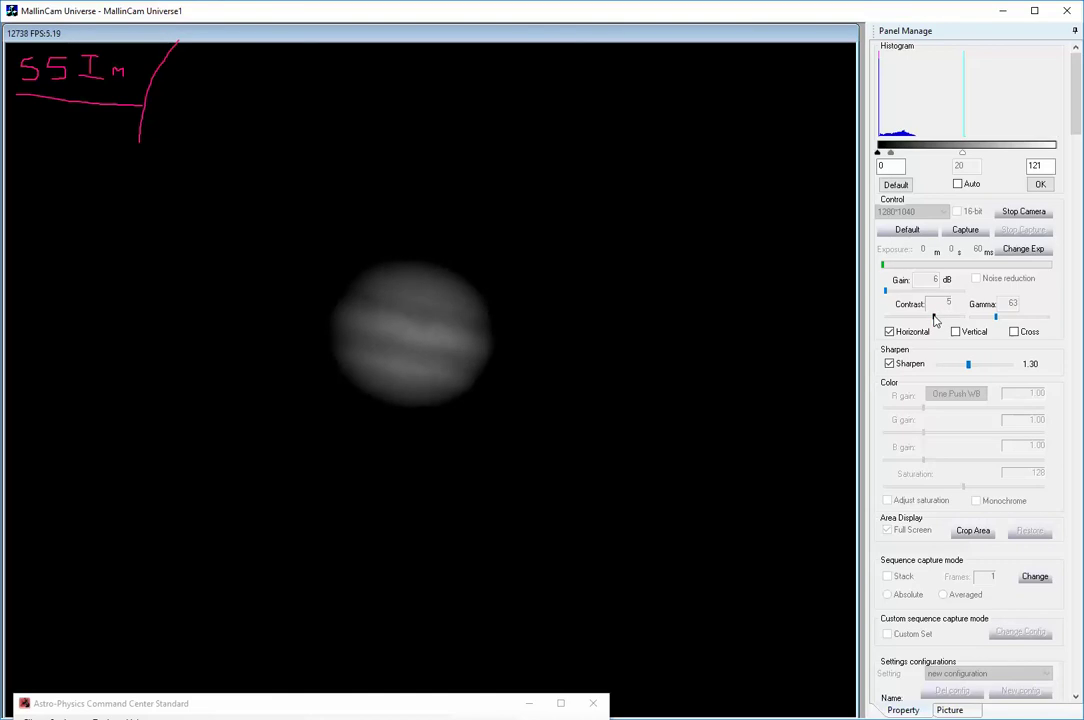
scroll(935, 318, "up", 1)
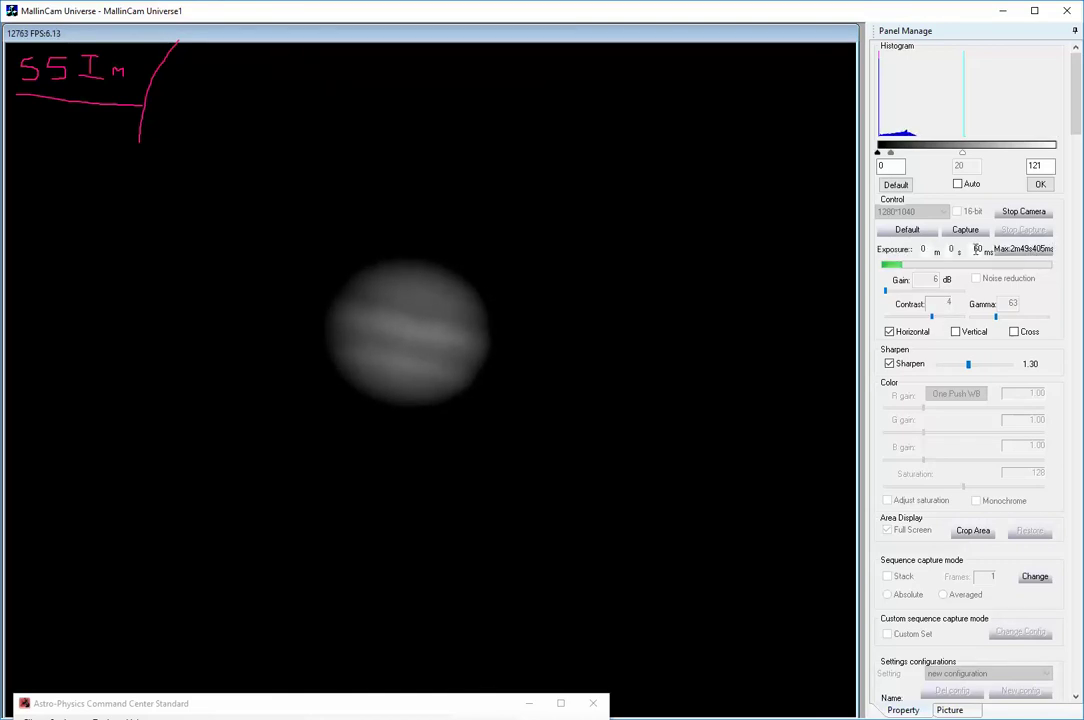
Increase the camera exposure in two stages, first to 65 ms and finally to 70 ms.
double_click(970, 249)
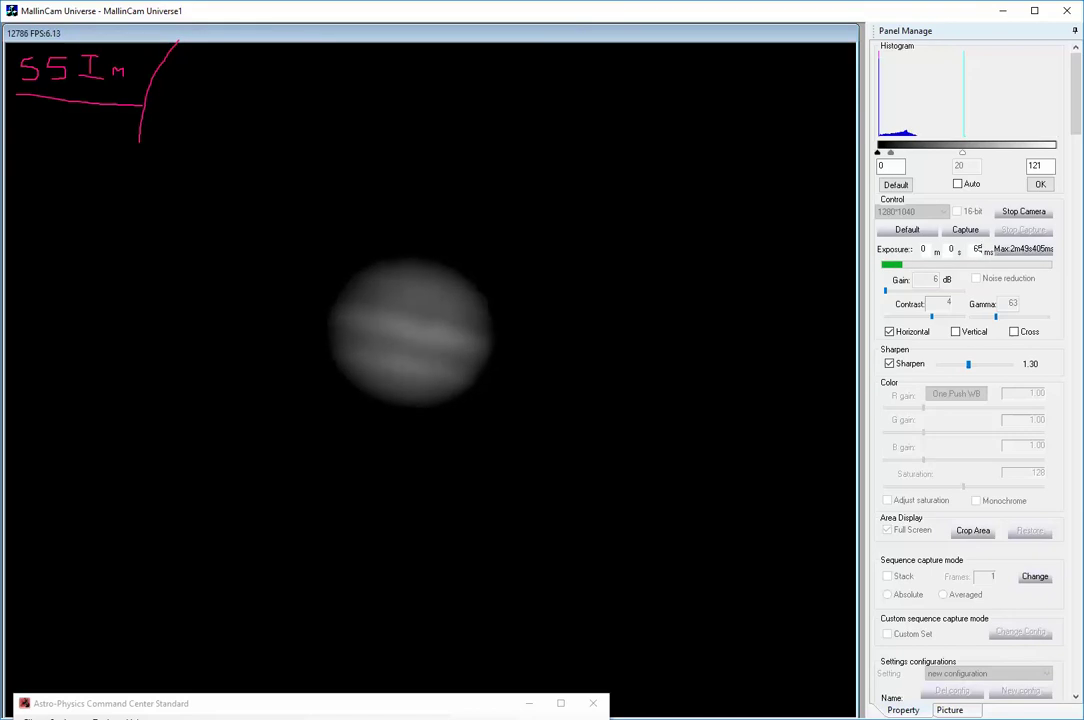
left_click(1026, 250)
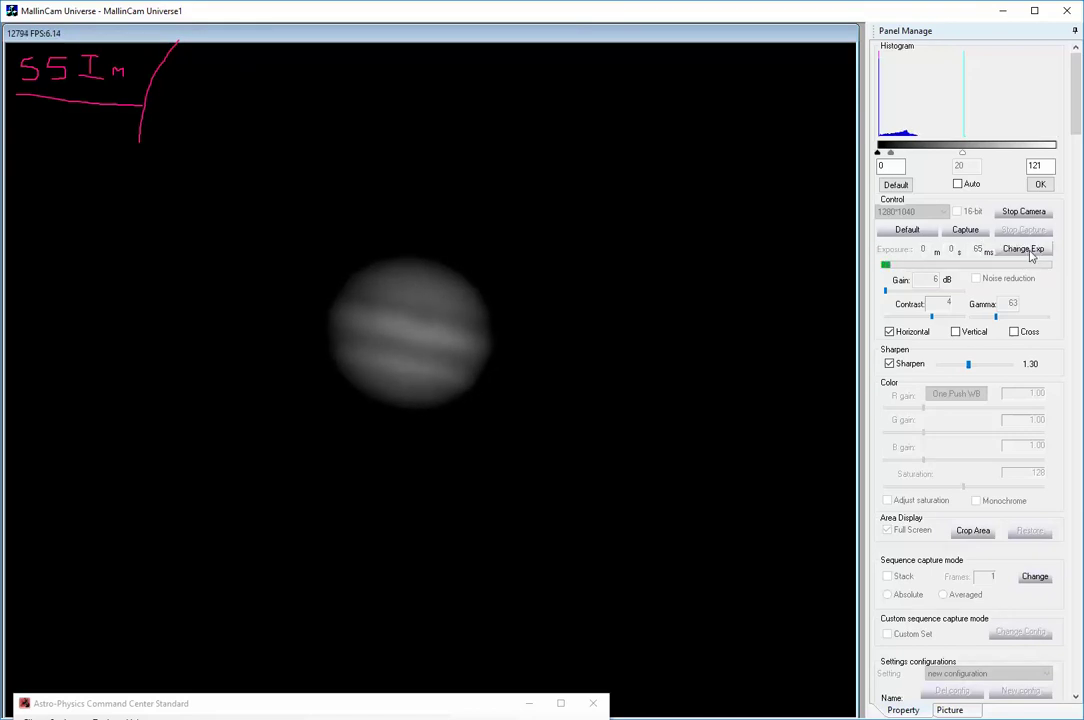
left_click(1028, 250)
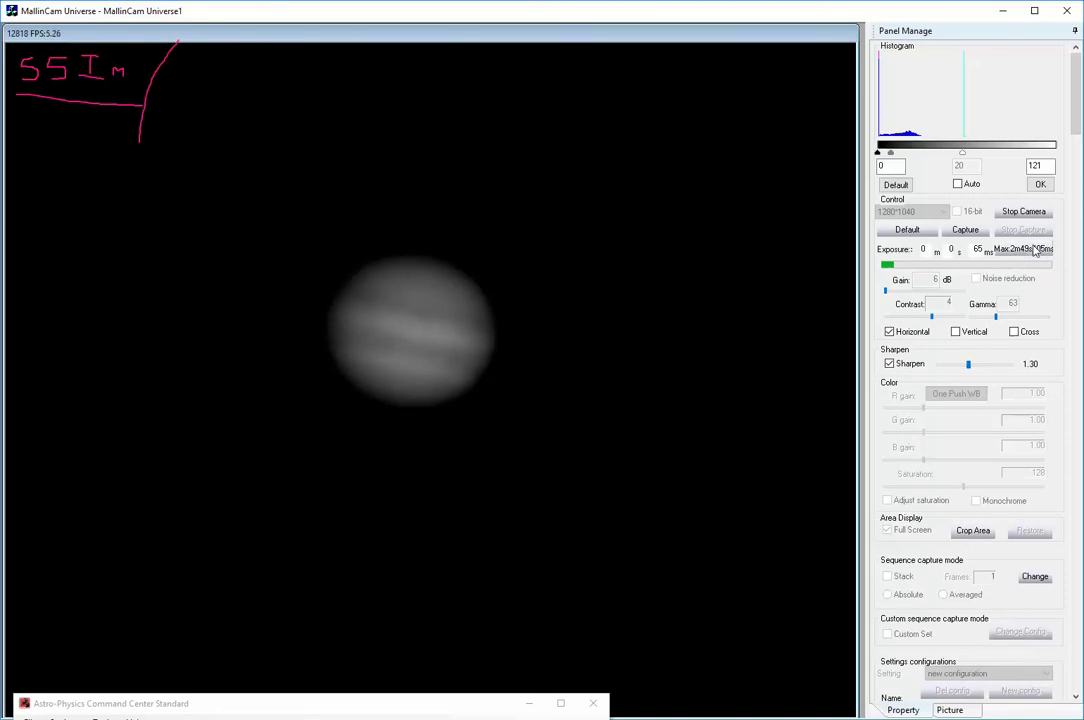
left_click(1035, 251)
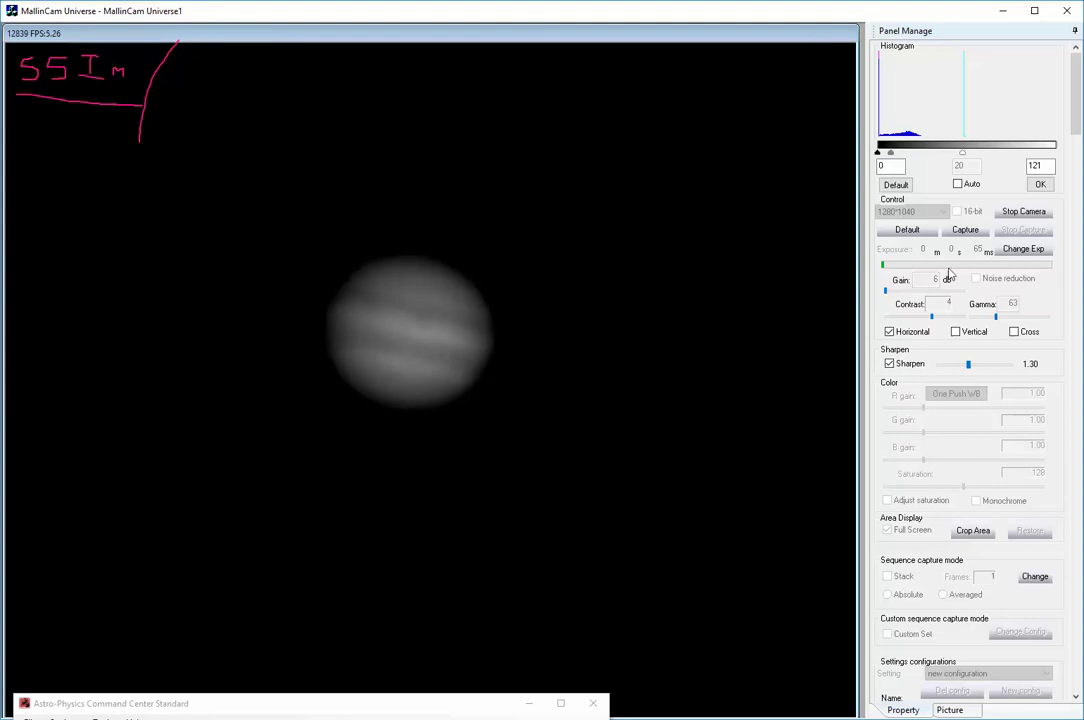
left_click(1022, 249)
double_click(977, 250)
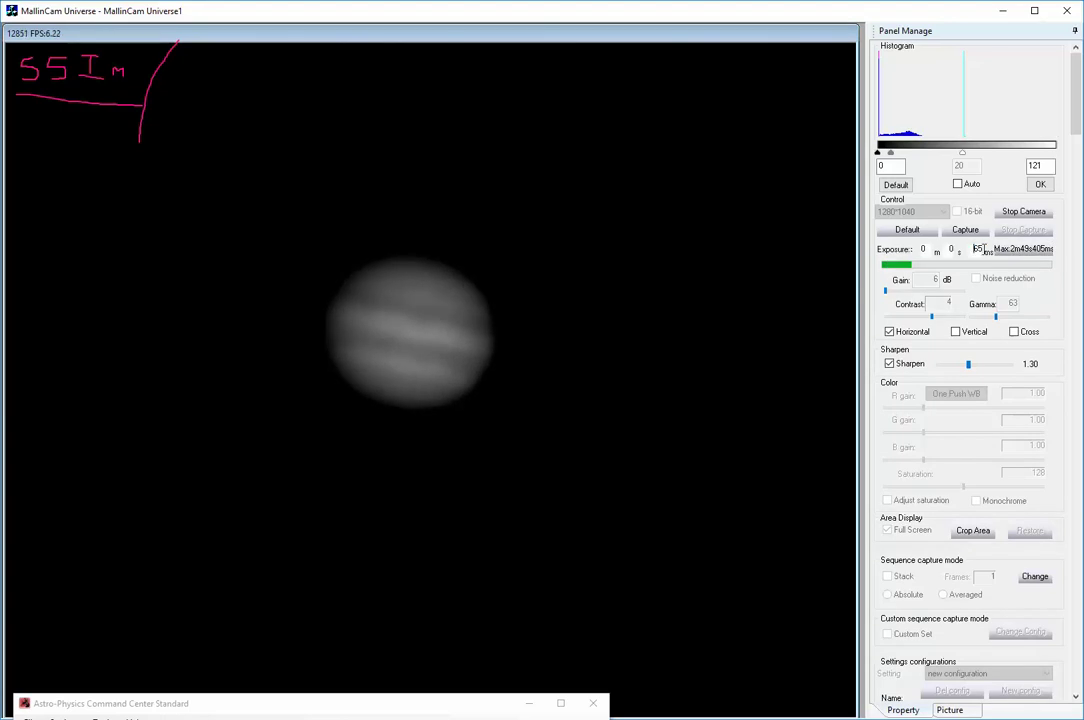
type("70")
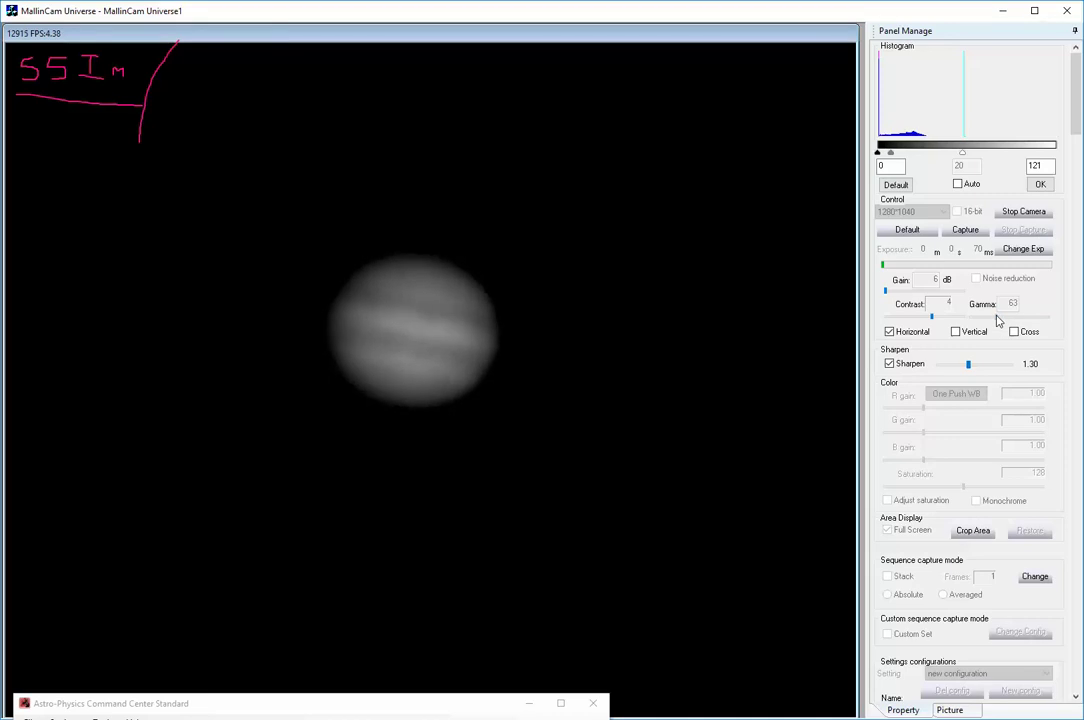
Lower the gamma to 51 and raise the contrast to 13.
left_click_drag(997, 320, 990, 321)
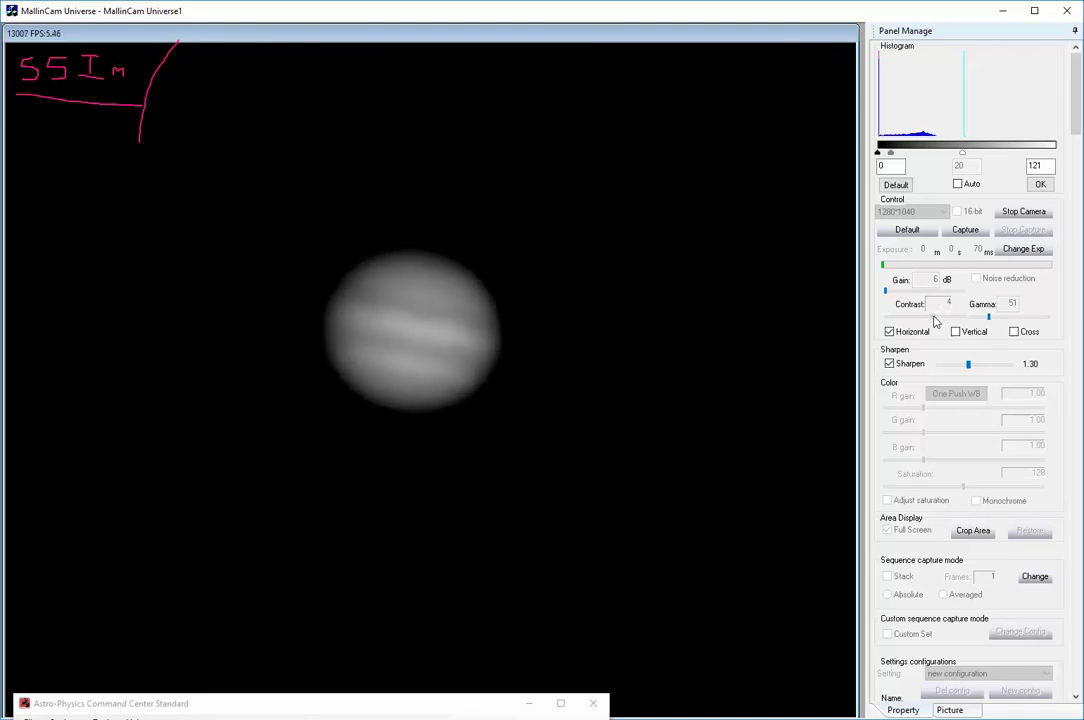
left_click_drag(932, 318, 952, 318)
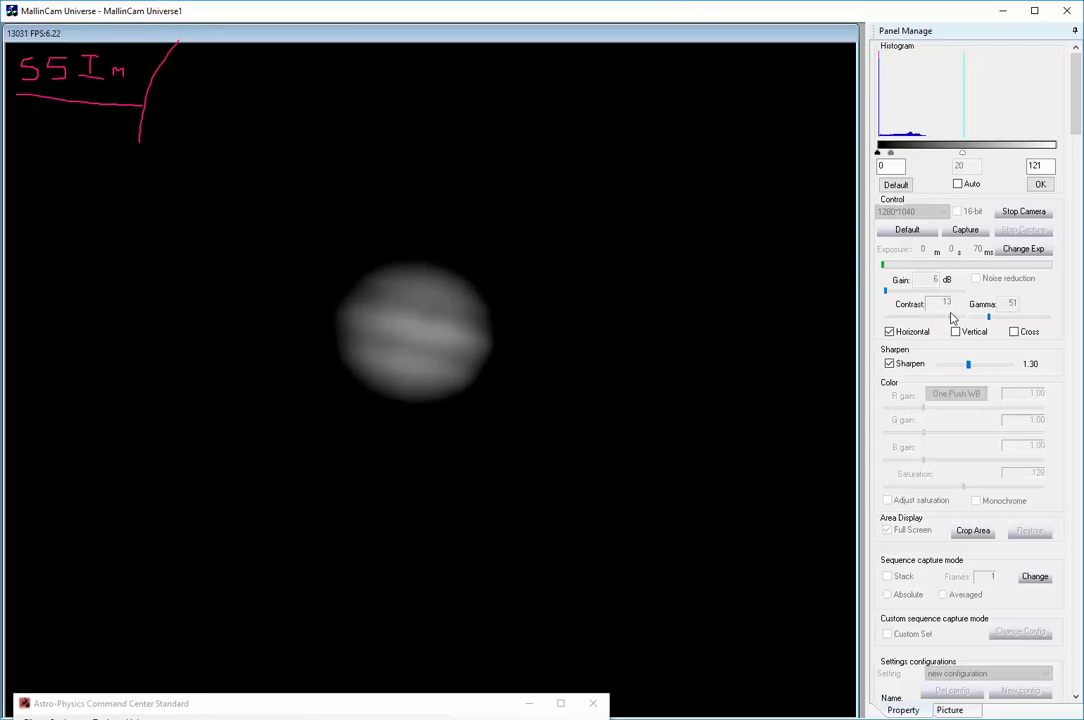